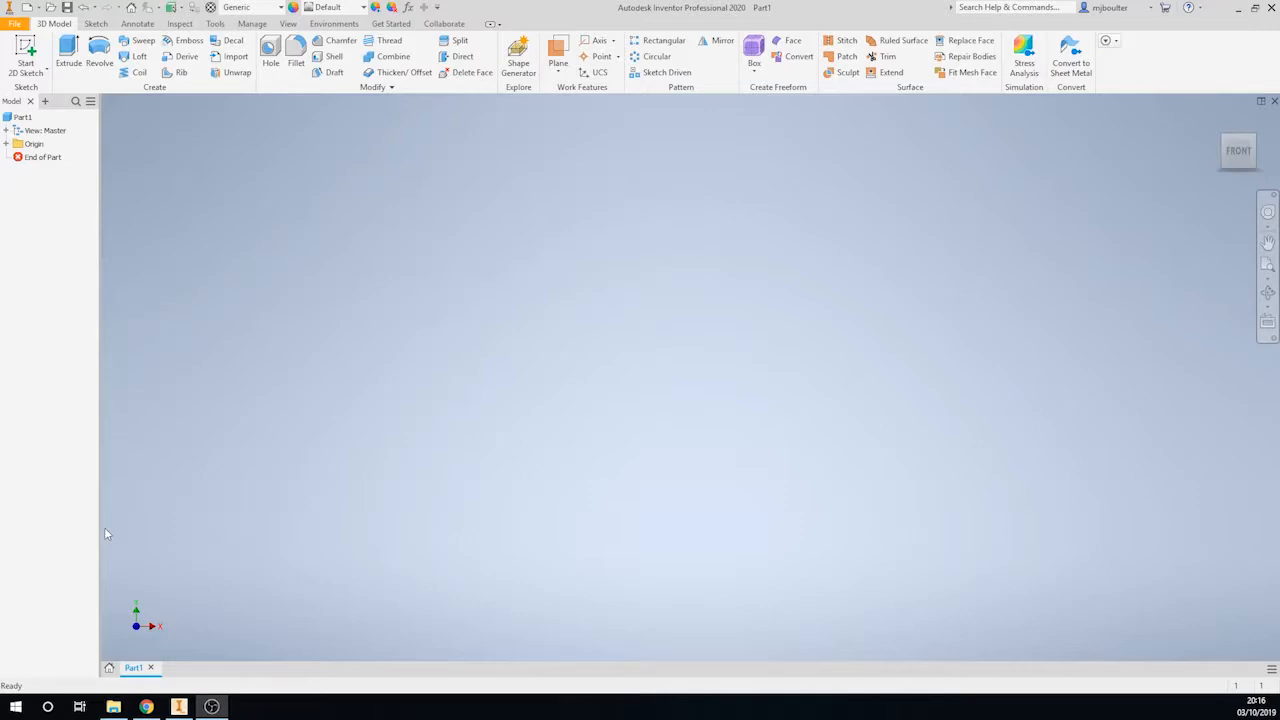
Start a sketch on the horizontal XZ origin plane and draw a two-point rectangle about 389 mm wide around the origin
left_click(27, 48)
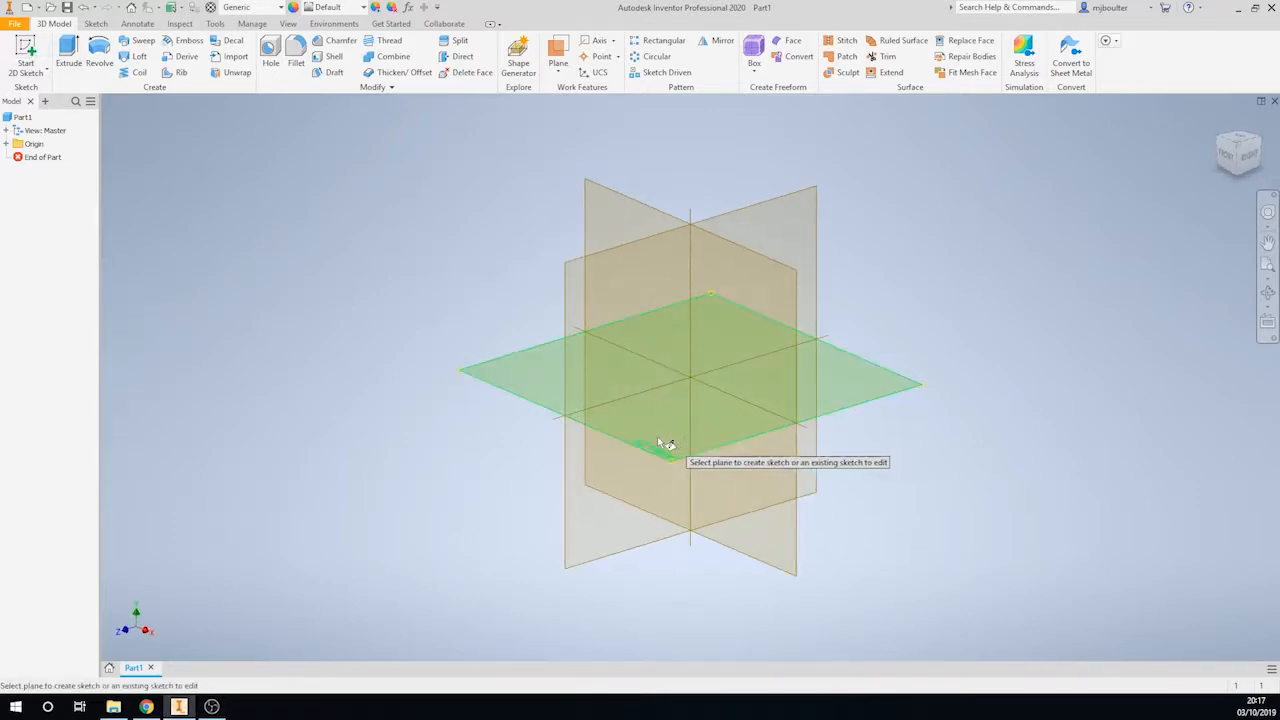
left_click(630, 438)
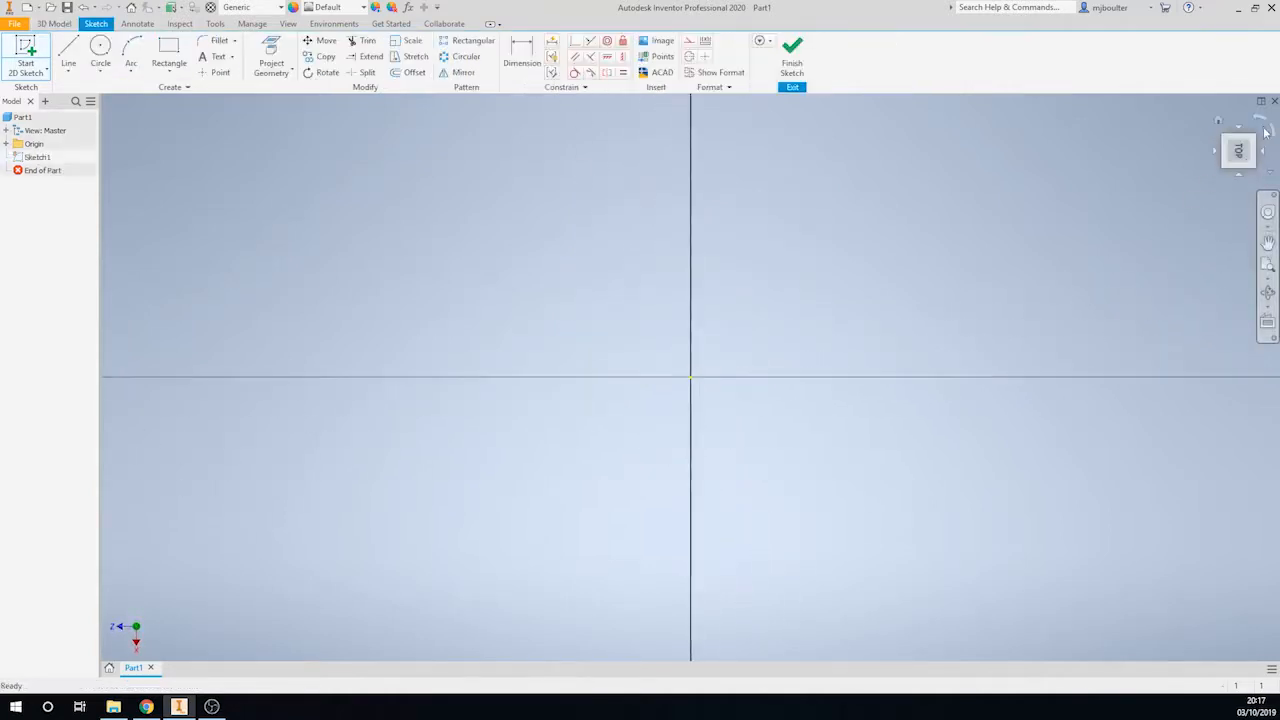
left_click(1261, 122)
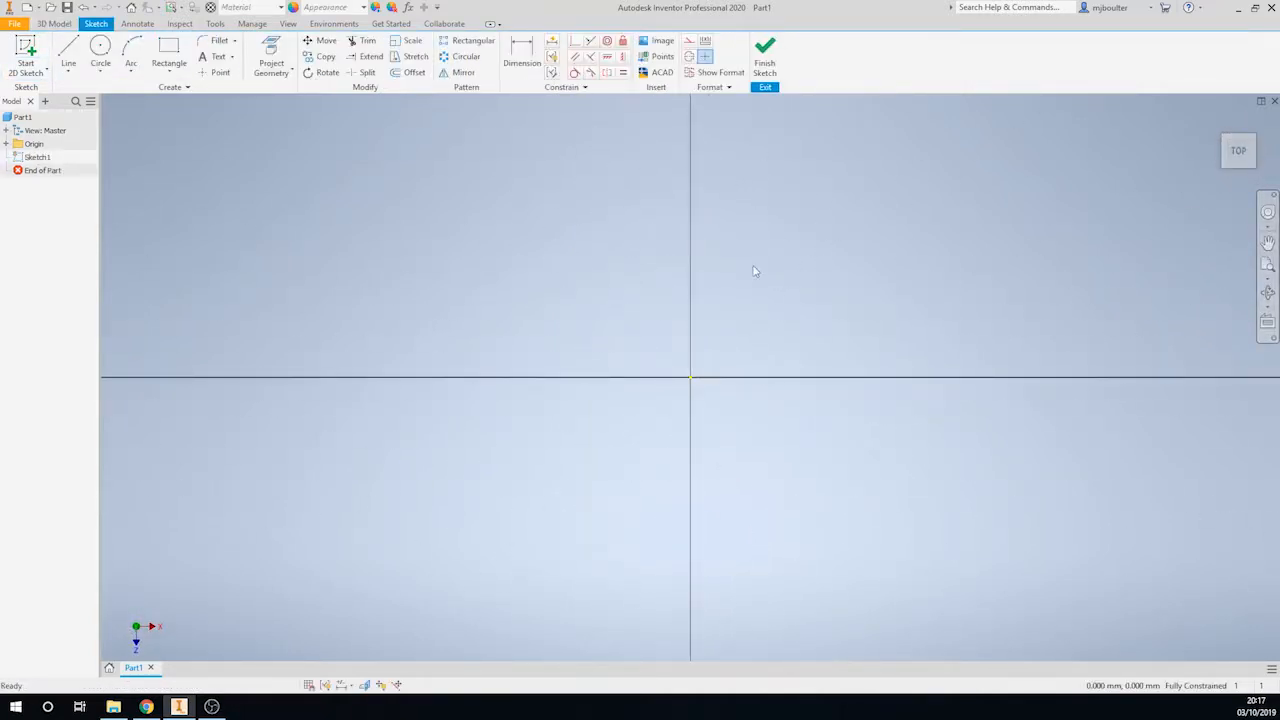
left_click(166, 50)
left_click(320, 191)
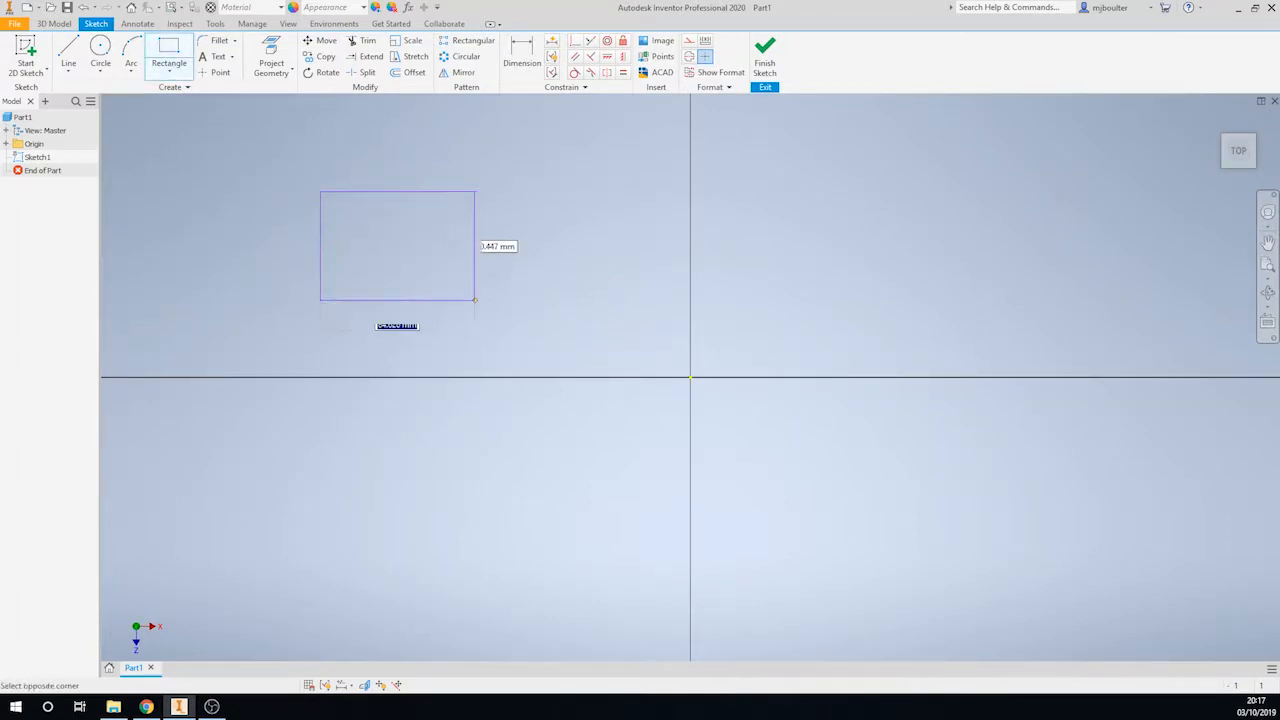
left_click(941, 509)
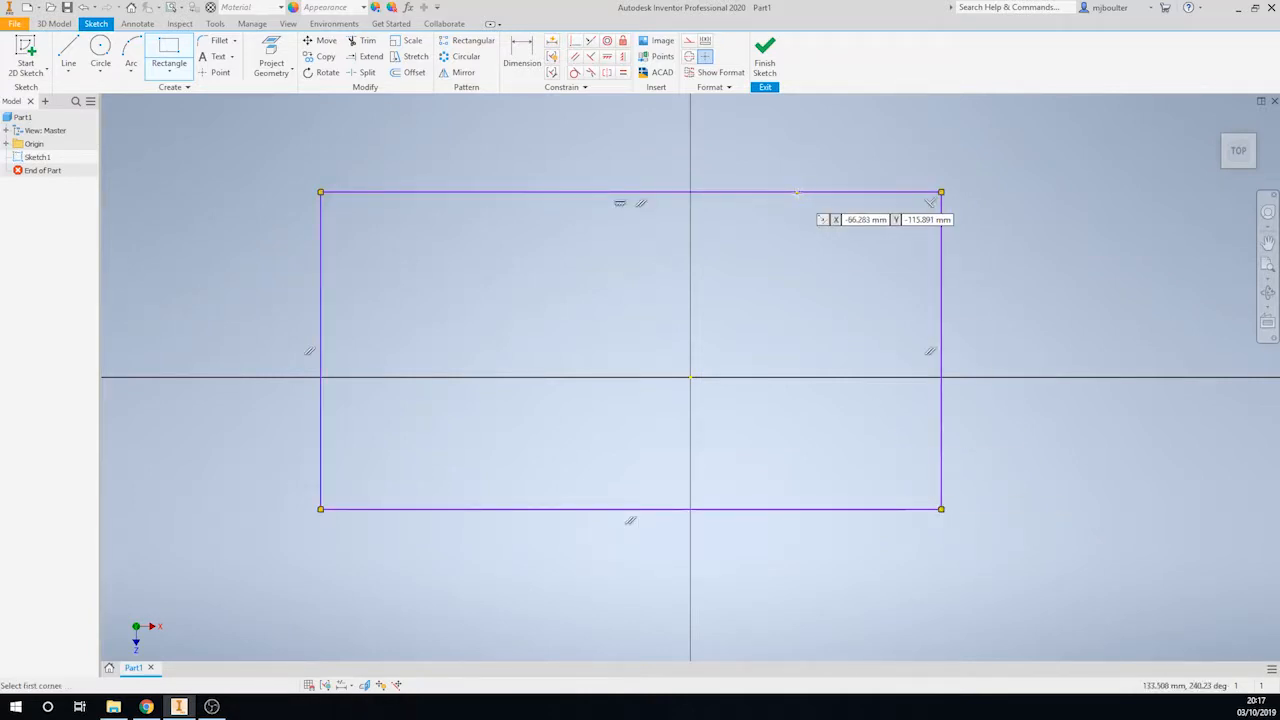
key("Escape")
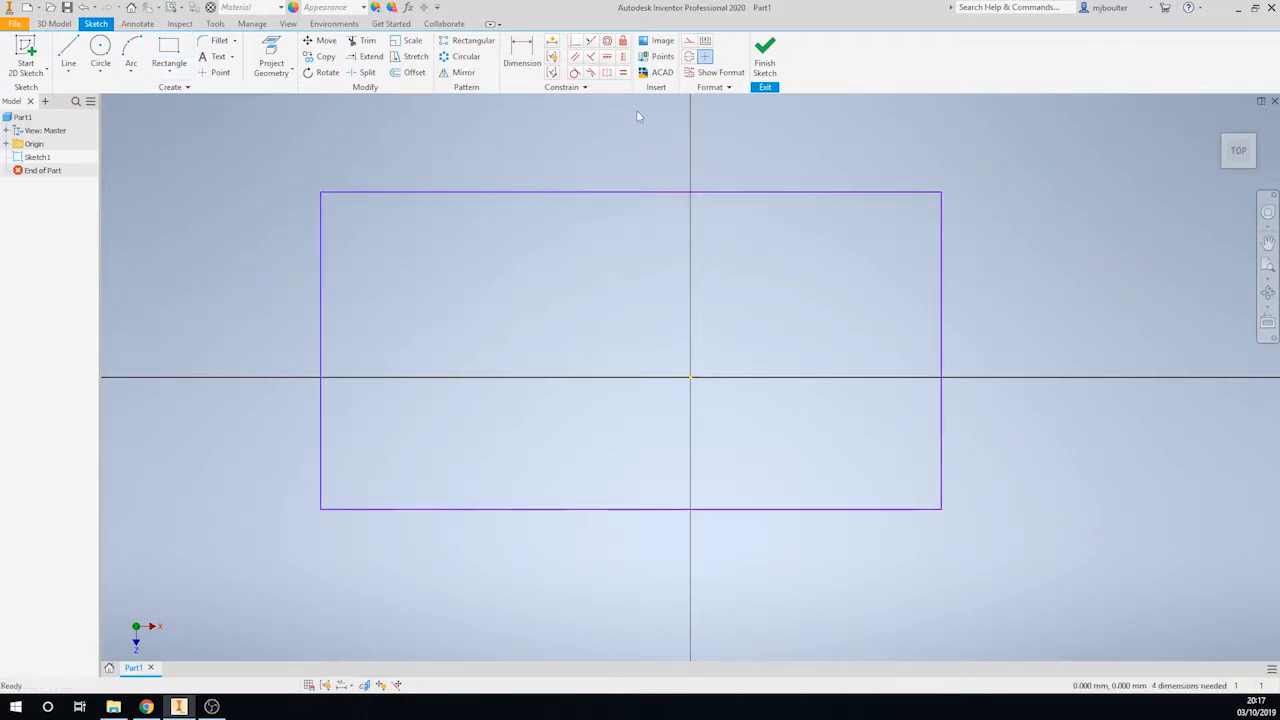
Centre the rectangle on the origin by aligning its top edge's midpoint vertically and its side edge's midpoint horizontally with the origin
left_click(621, 57)
left_click(631, 193)
left_click(690, 377)
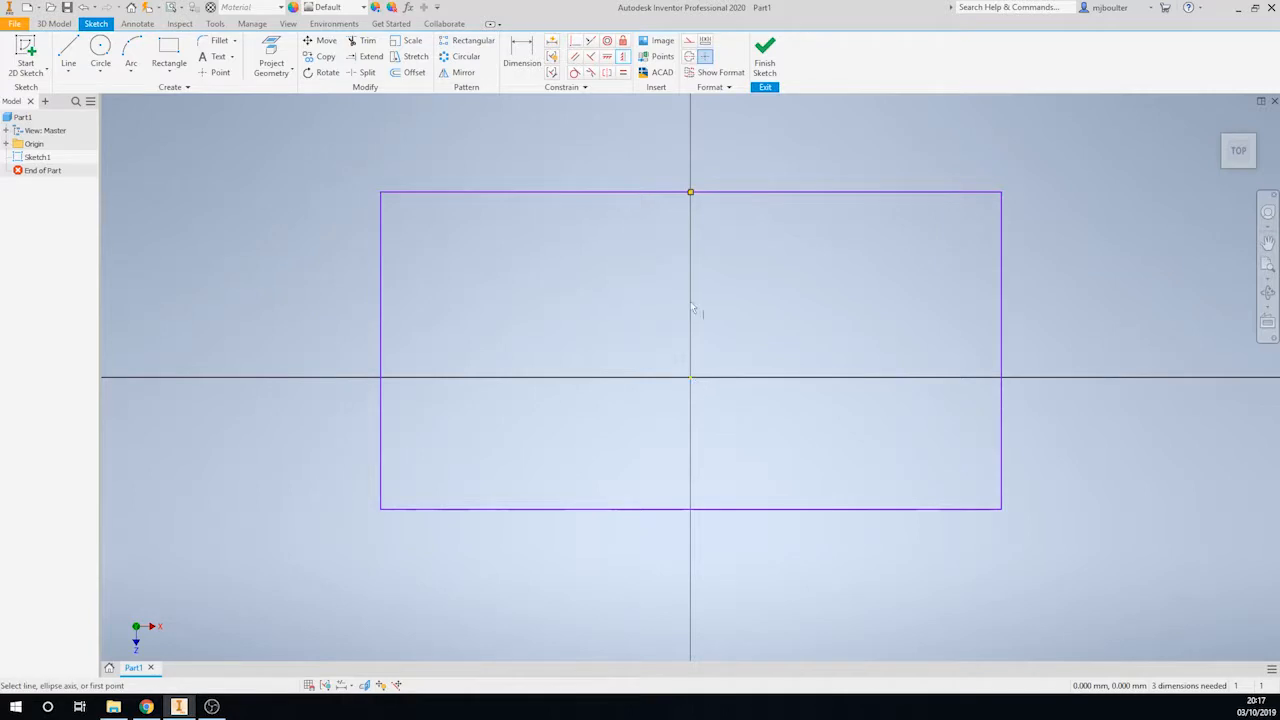
left_click(609, 57)
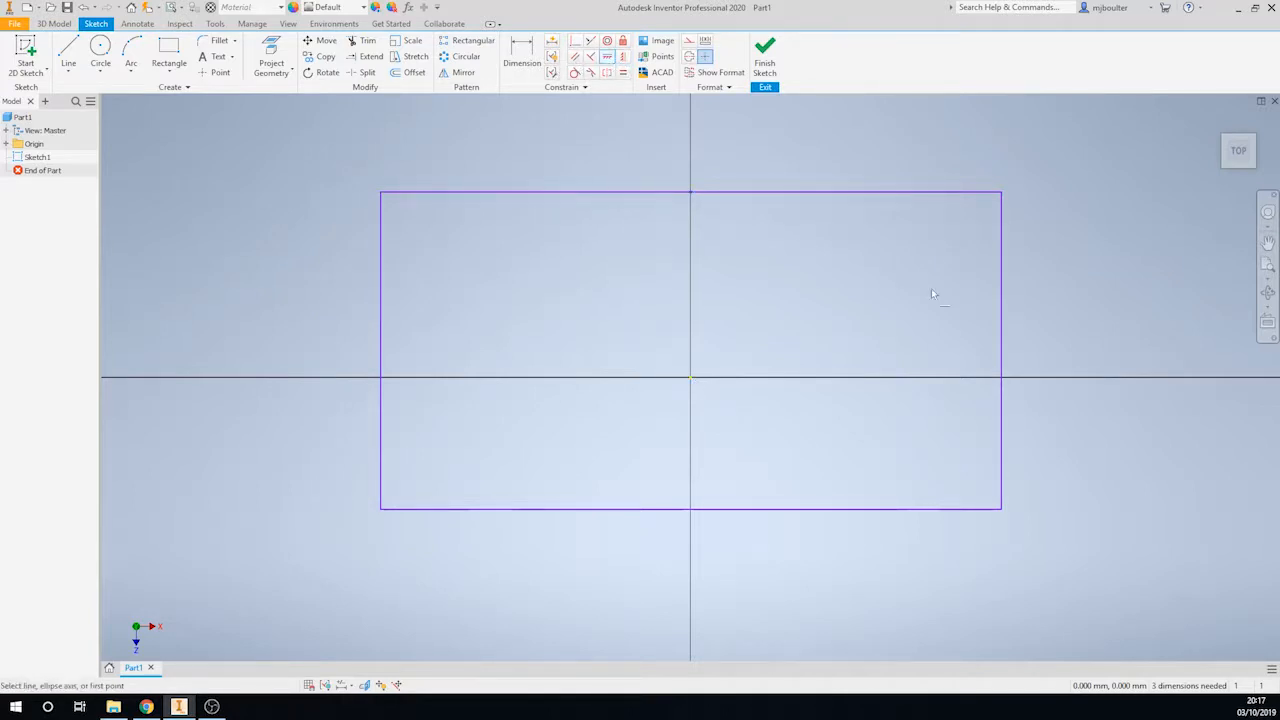
left_click(1000, 349)
left_click(690, 379)
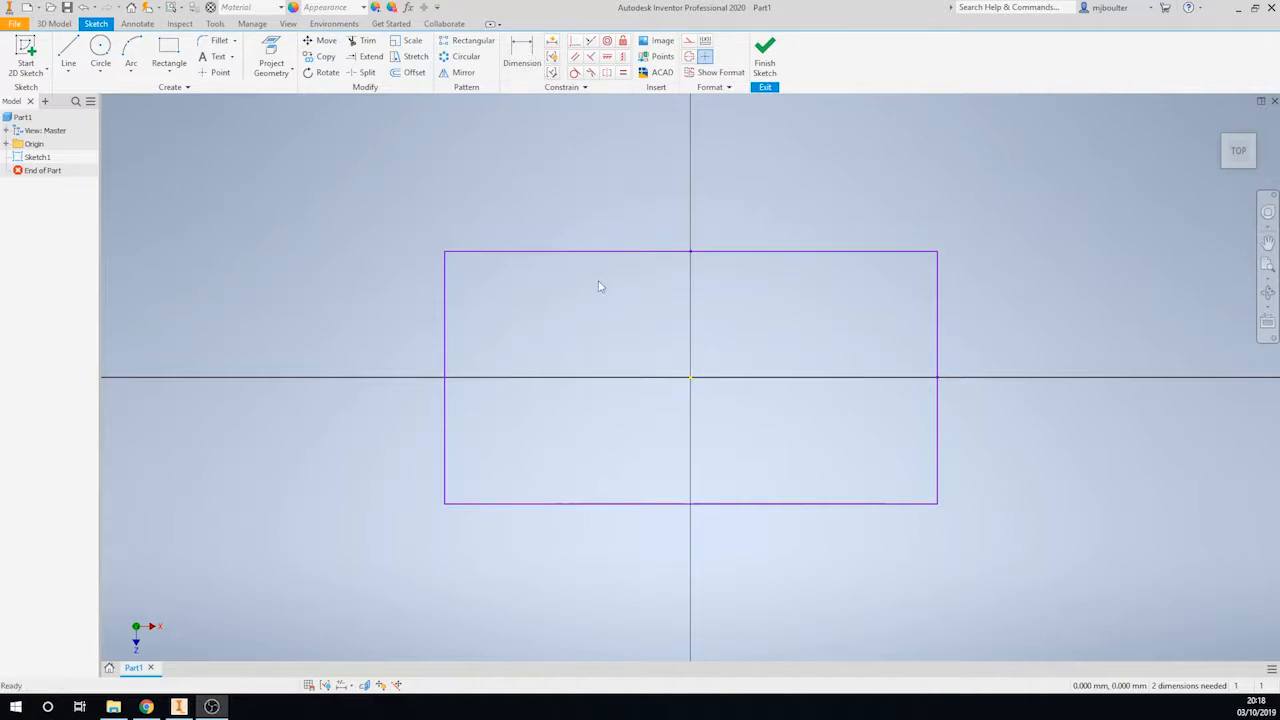
Dimension the rectangle's top edge with the named parameter width=100
left_click(522, 55)
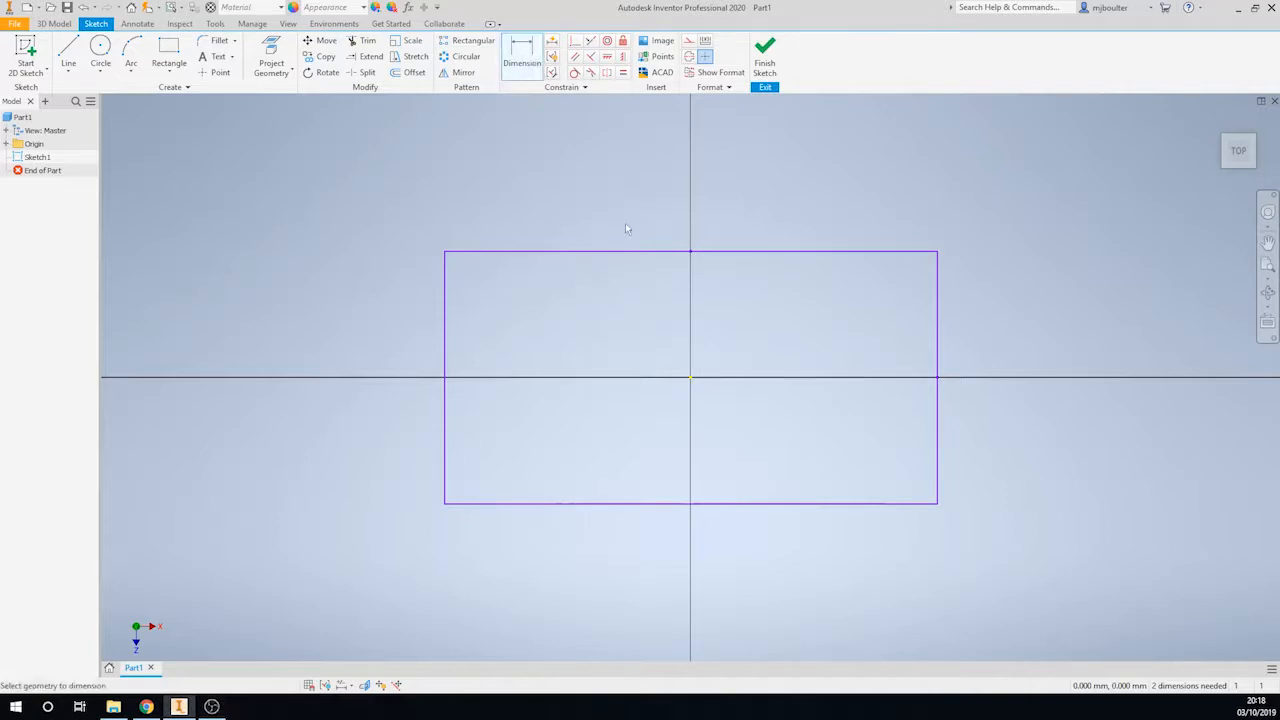
left_click(636, 247)
left_click(680, 196)
type("width=100")
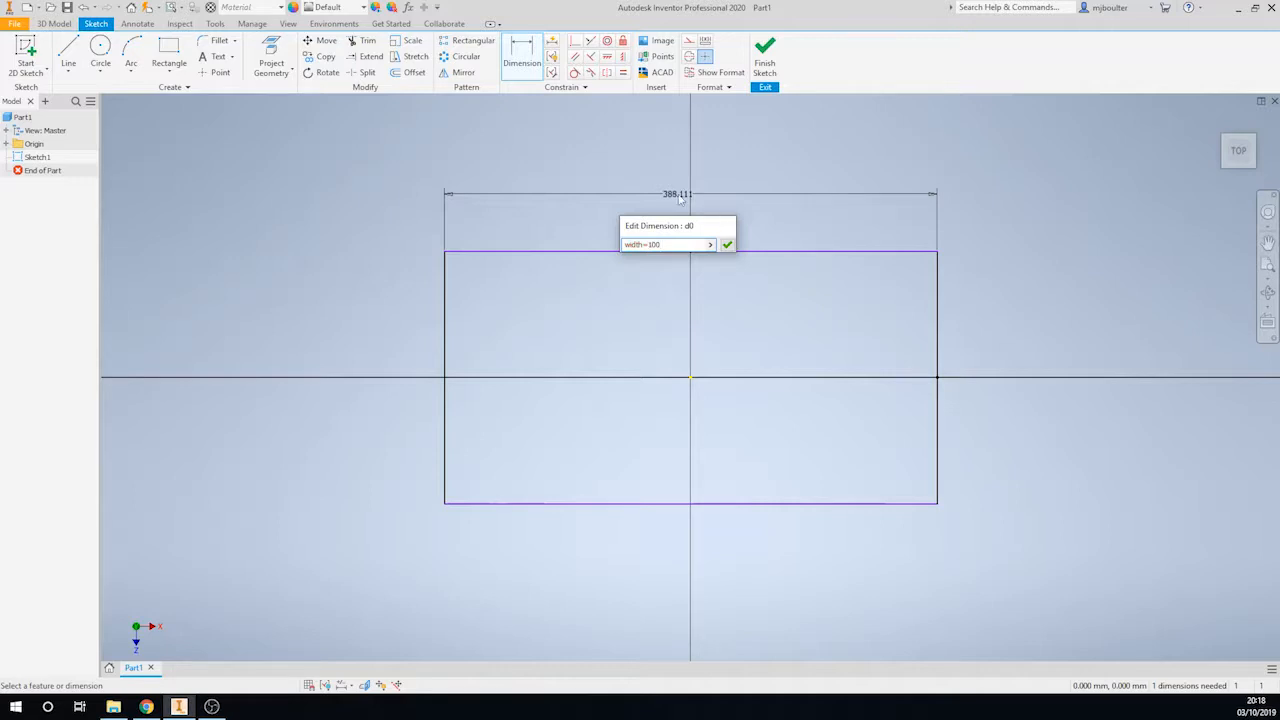
key("Return")
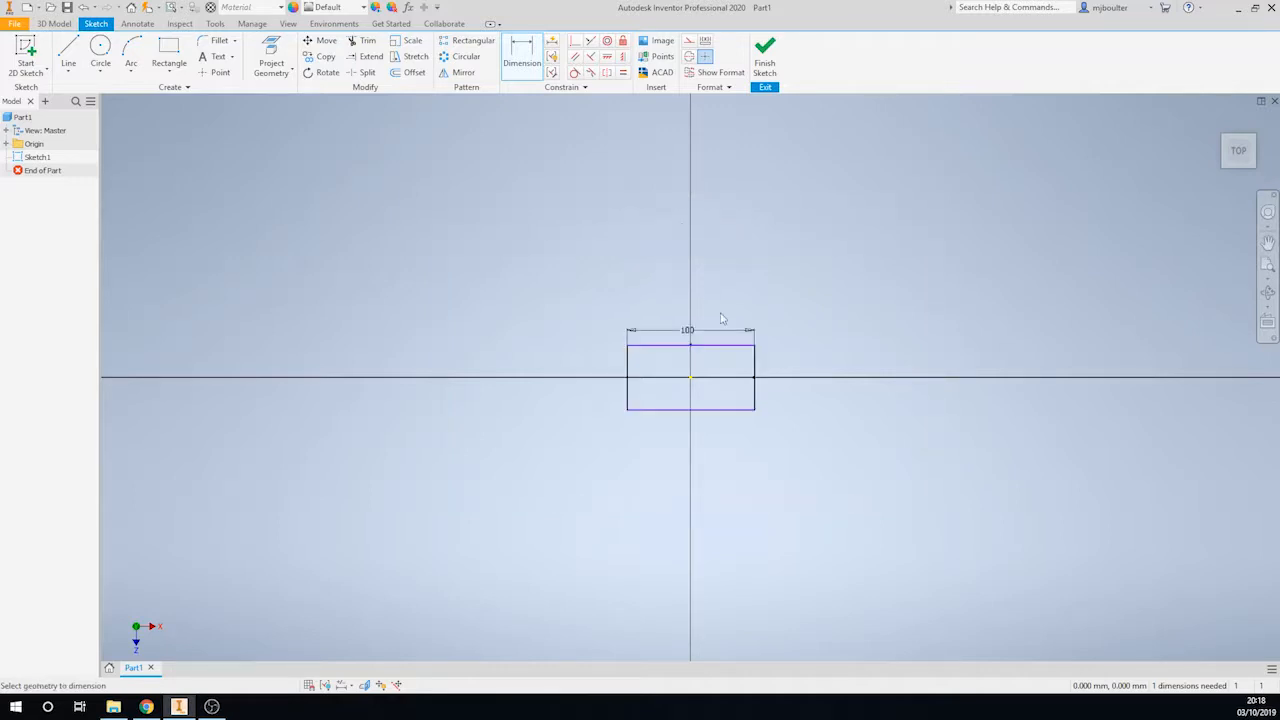
Dimension the rectangle's side edge at 60 mm and finish the sketch
left_click(756, 376)
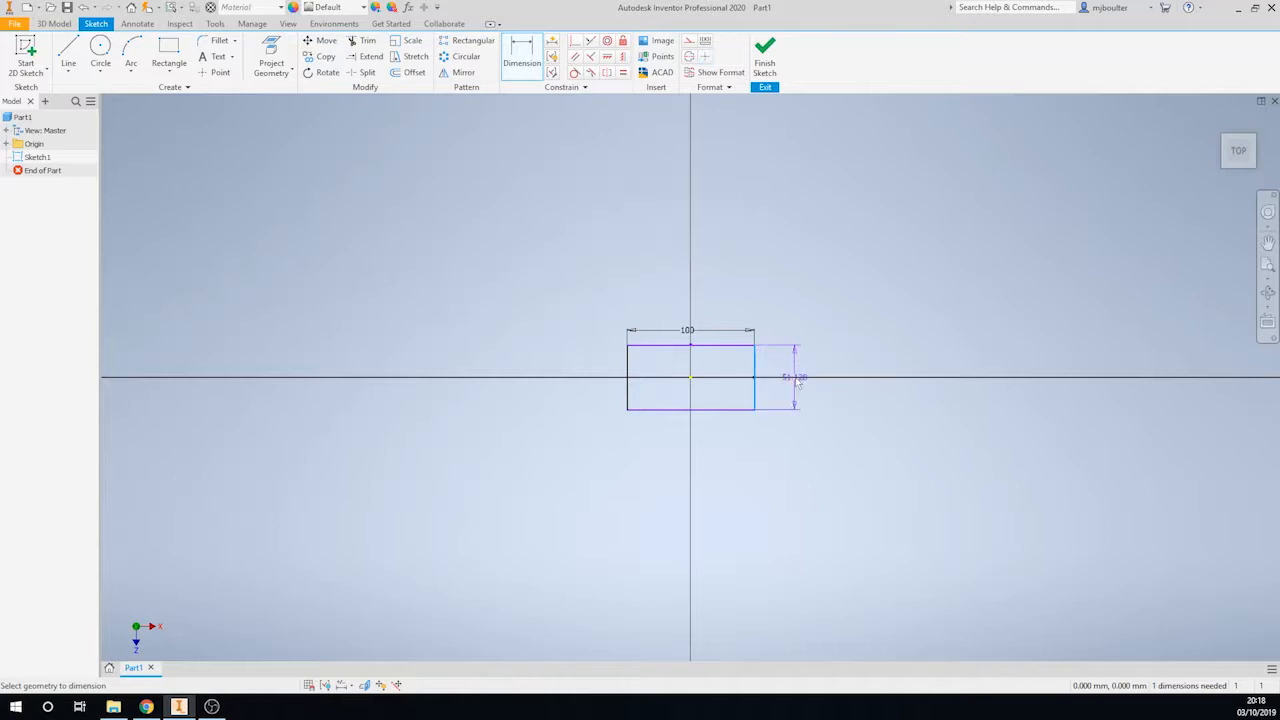
left_click(795, 370)
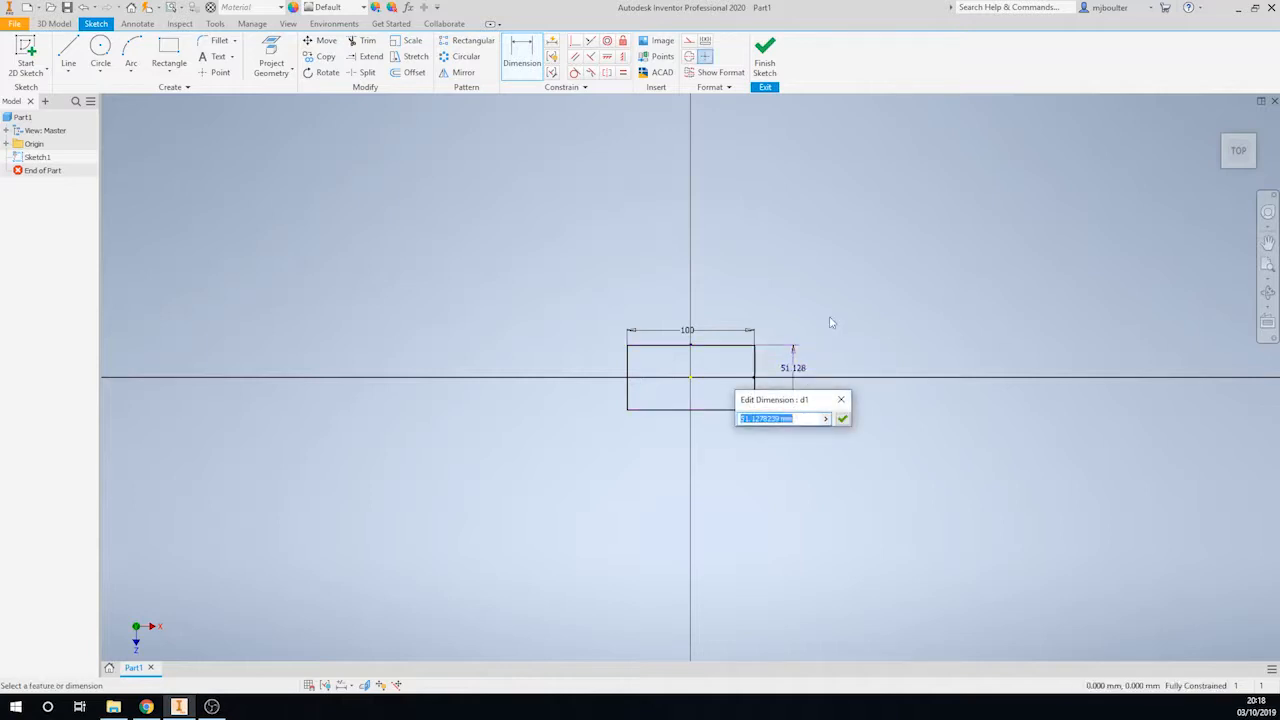
type("H")
key("Return")
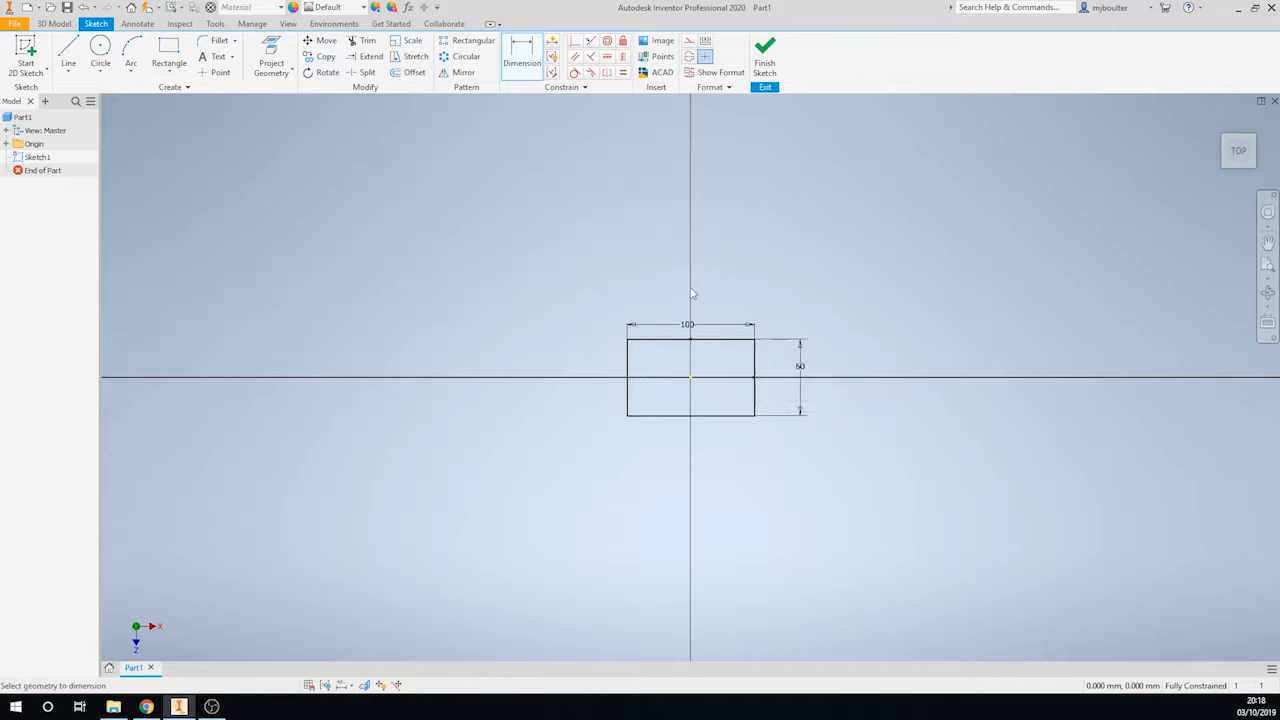
left_click(765, 58)
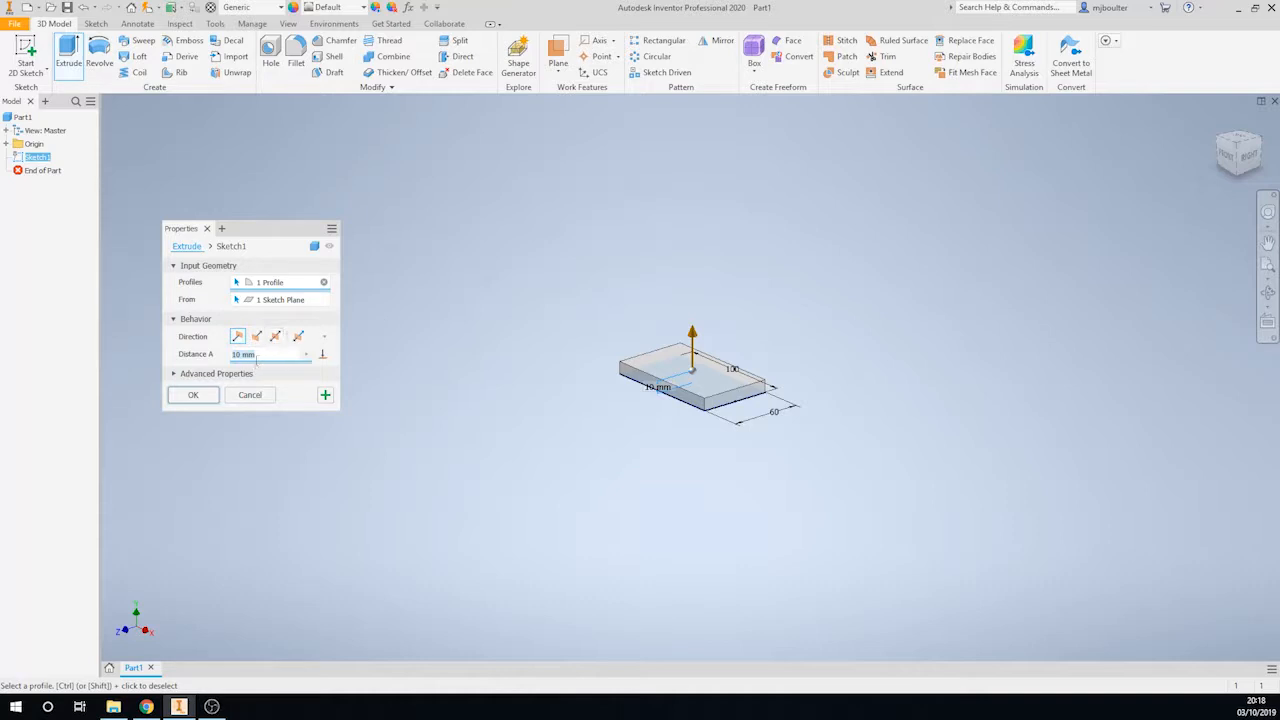
Extrude the rectangle upward with the named distance parameter depth=50
type("depth")
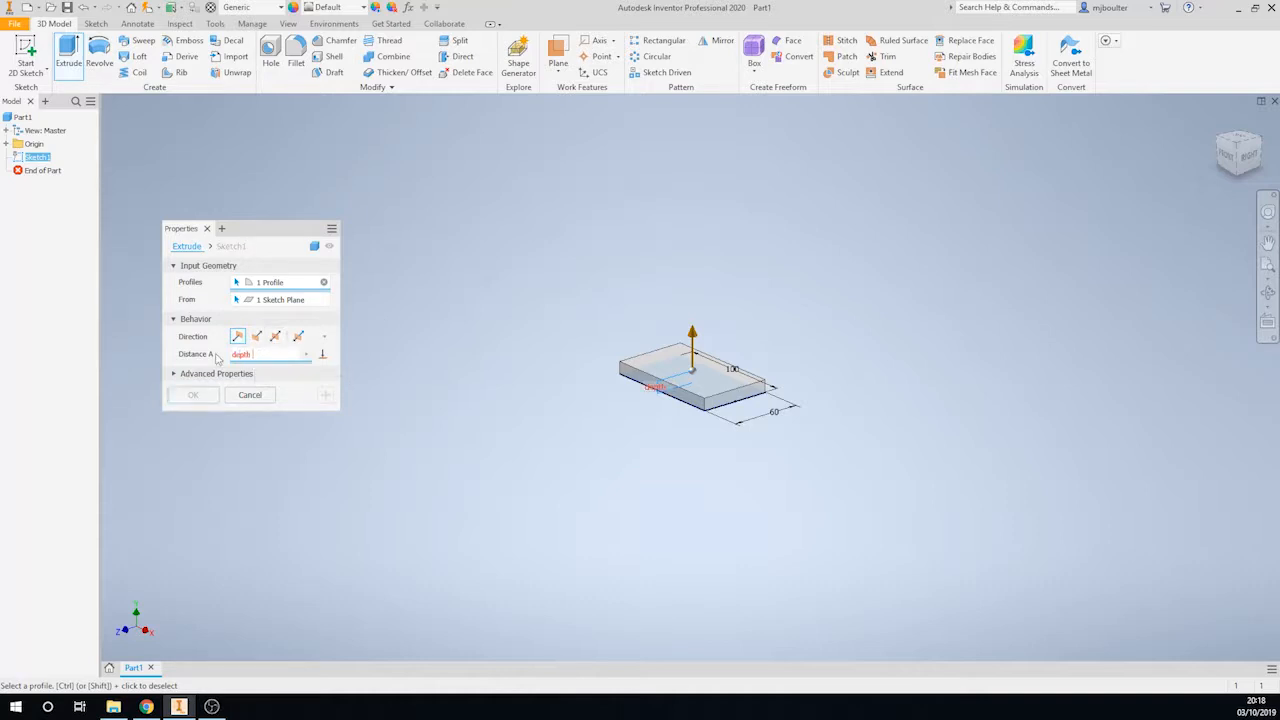
type("=50")
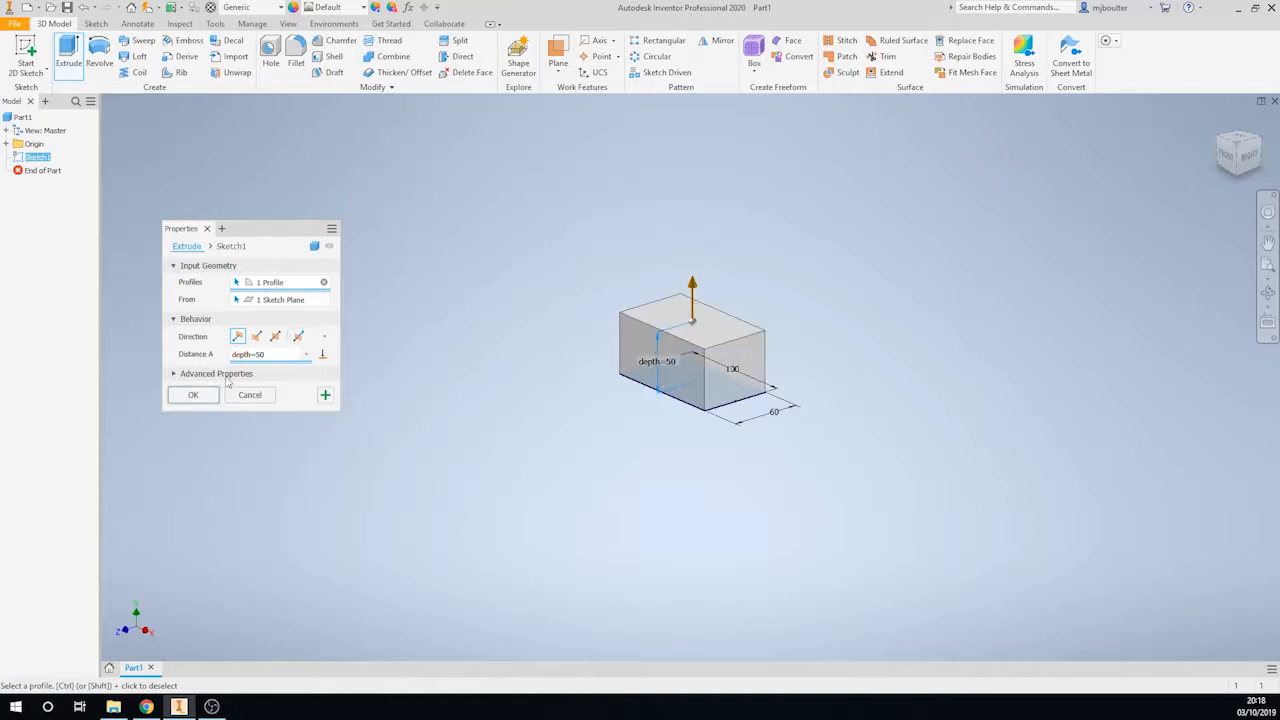
left_click(196, 394)
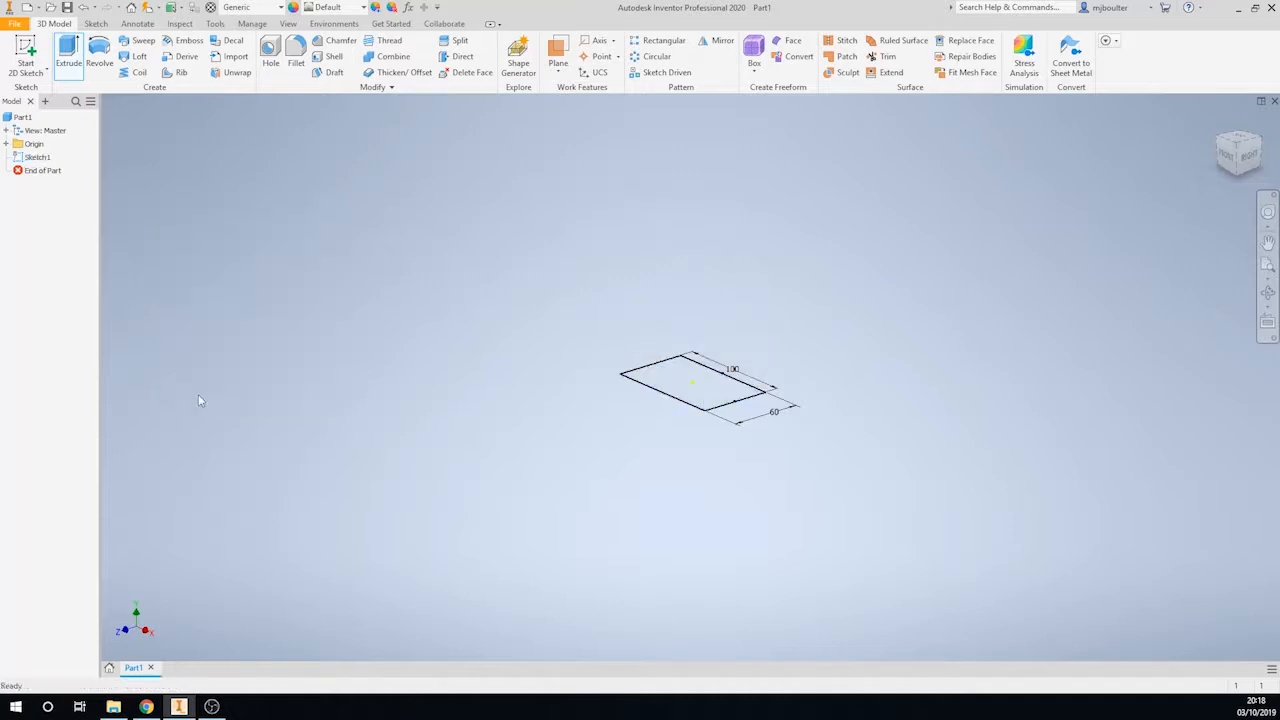
Shell the block with its top face removed, using the named thickness parameter skn_thk=2
left_click(318, 56)
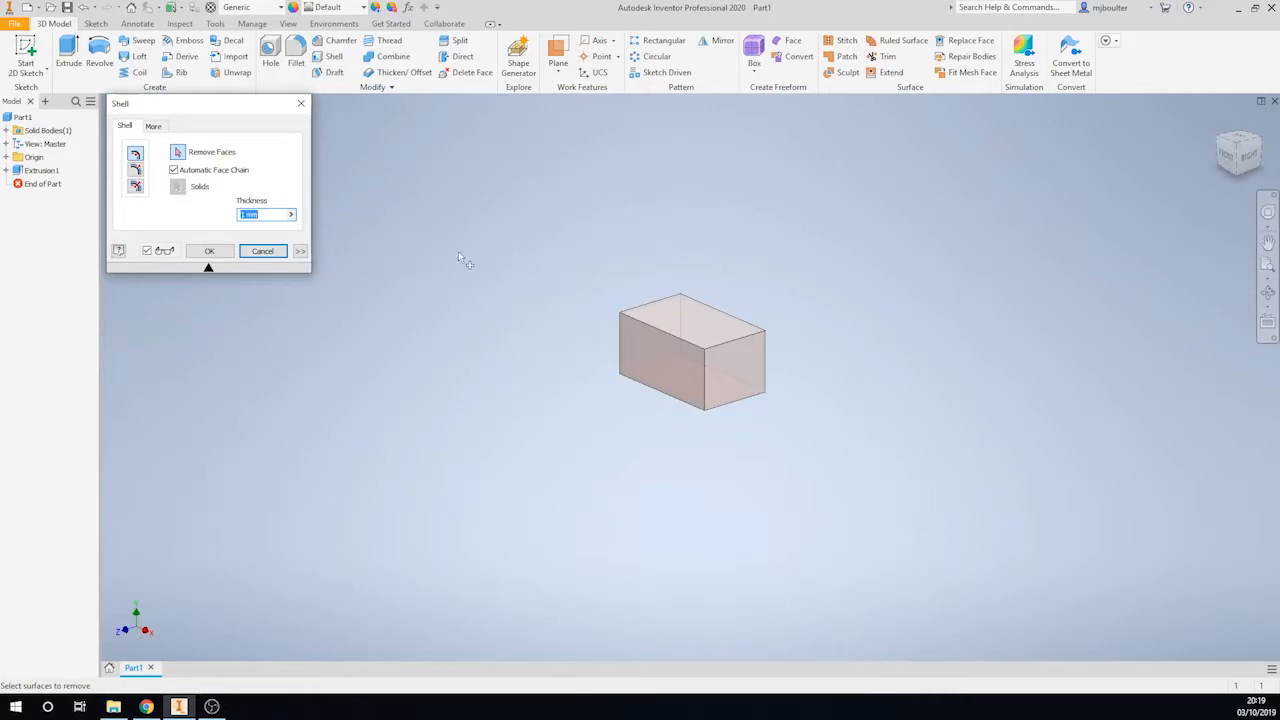
left_click(697, 337)
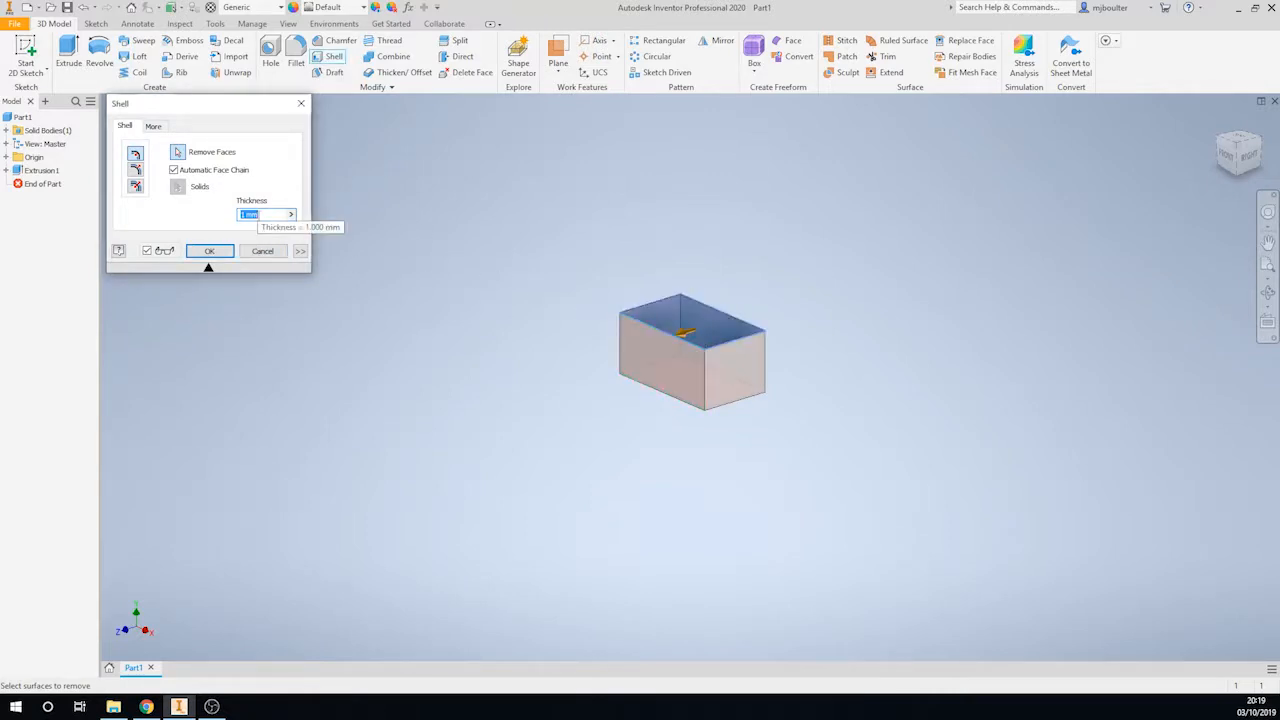
type("skn_thk=2")
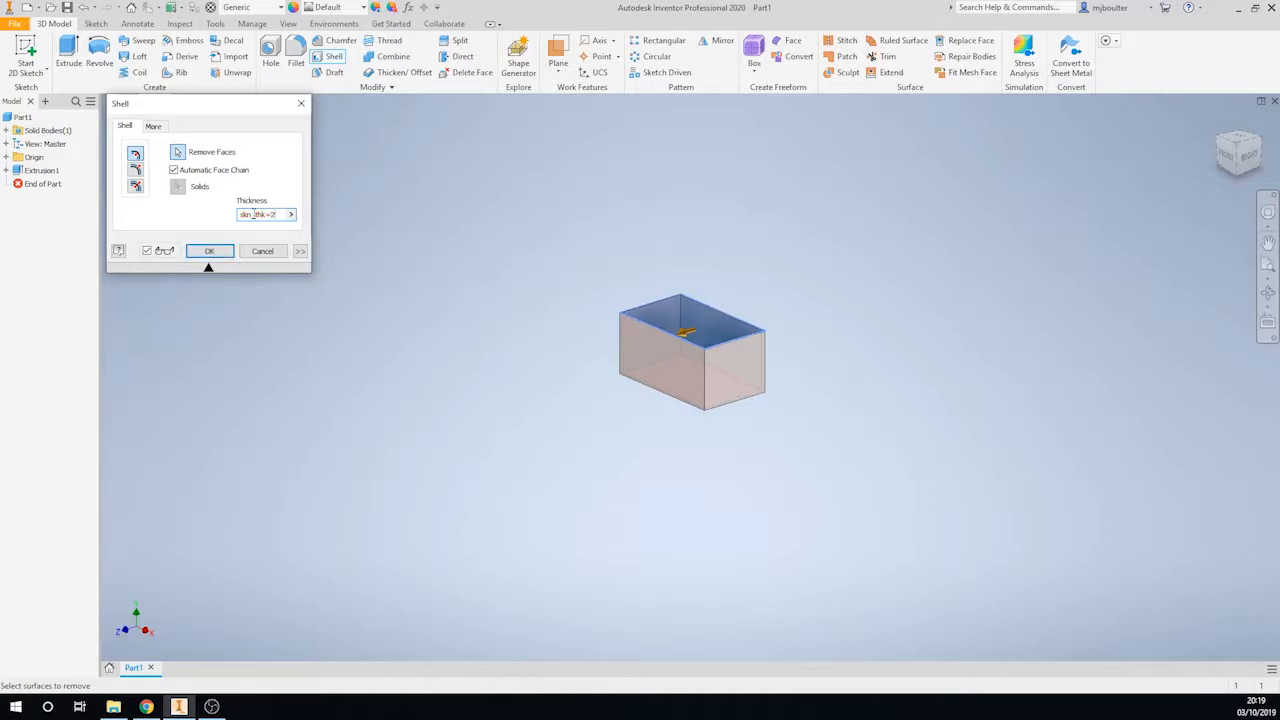
left_click(213, 255)
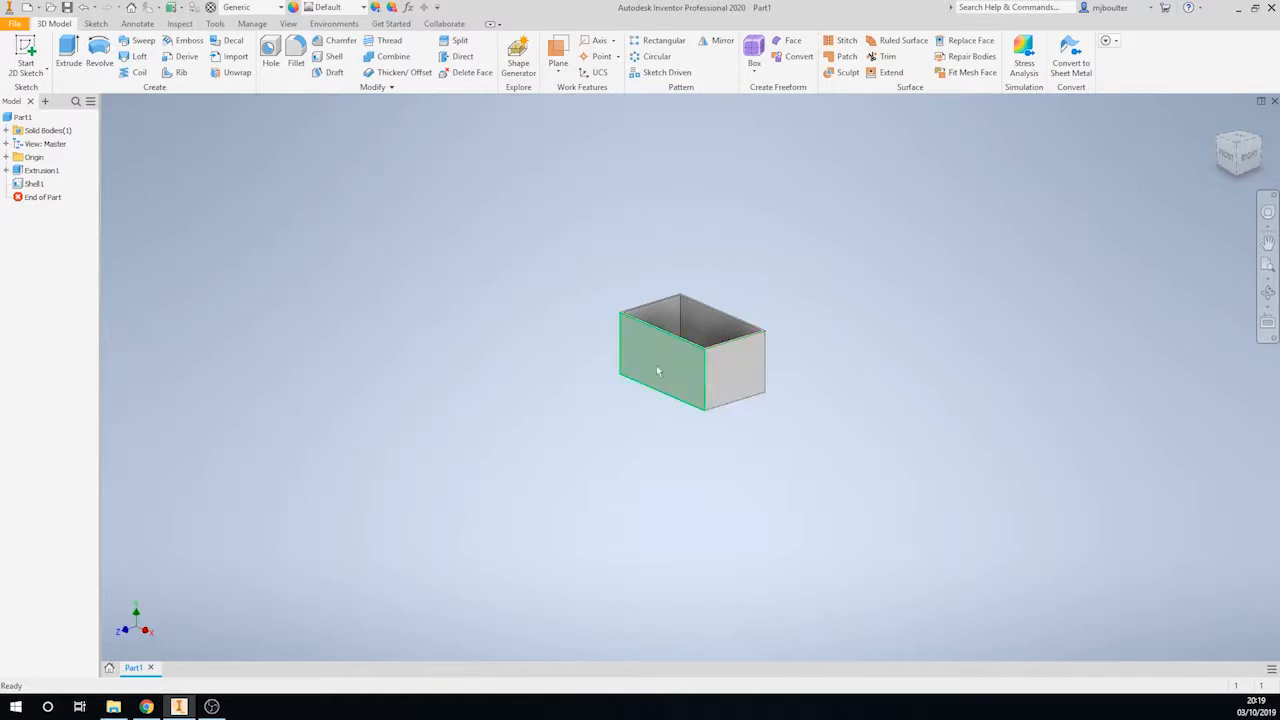
Create a work plane across the box opening from the two opposite short edges of the top rim
scroll(642, 365, "up", 4)
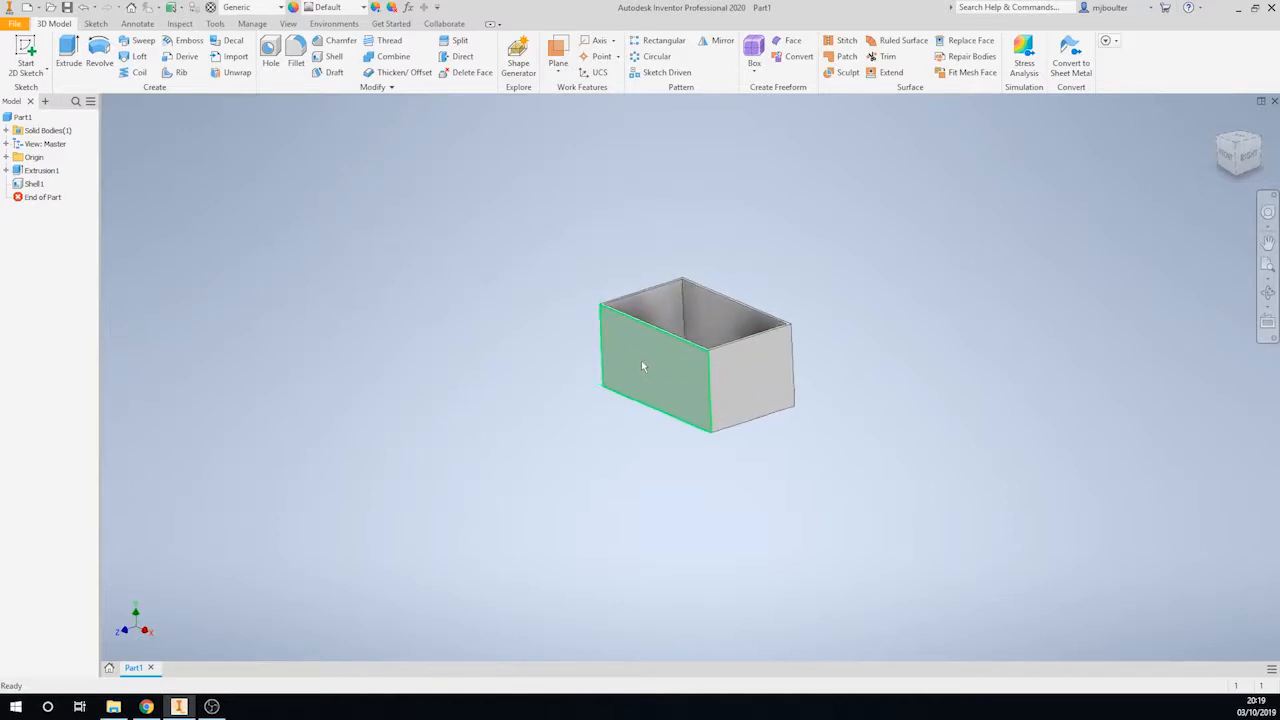
scroll(711, 350, "up", 4)
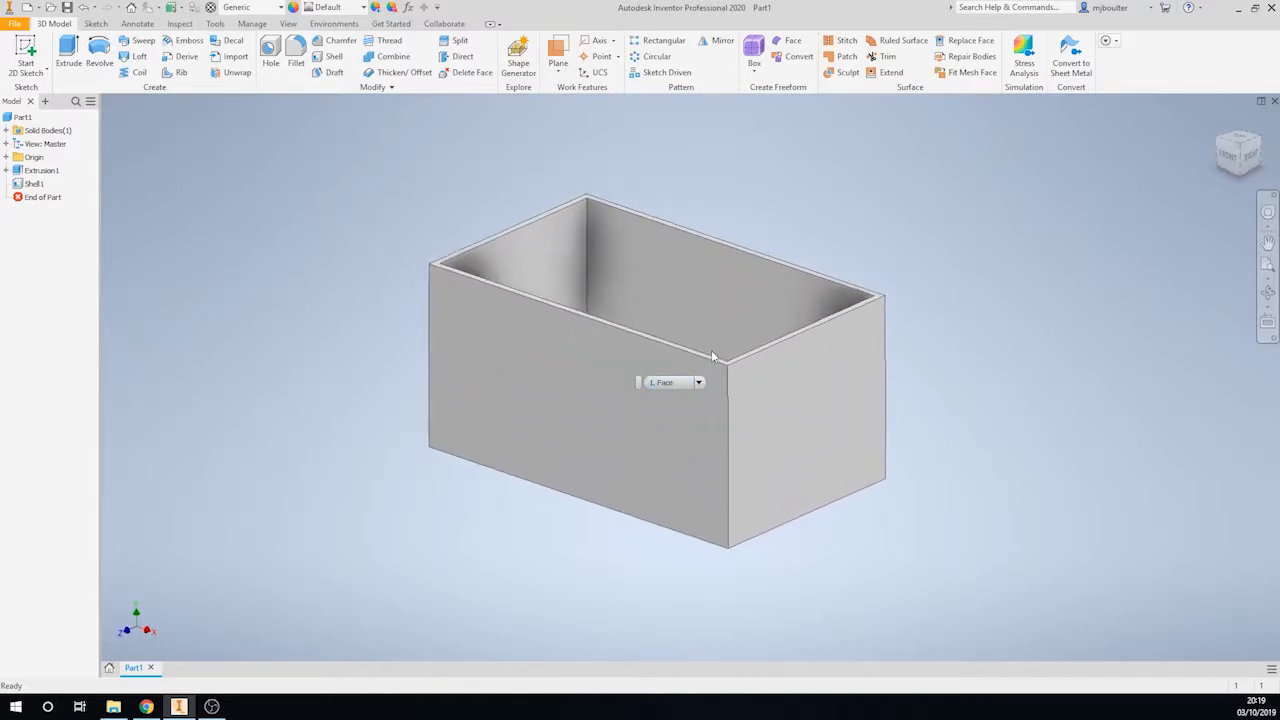
left_click(558, 55)
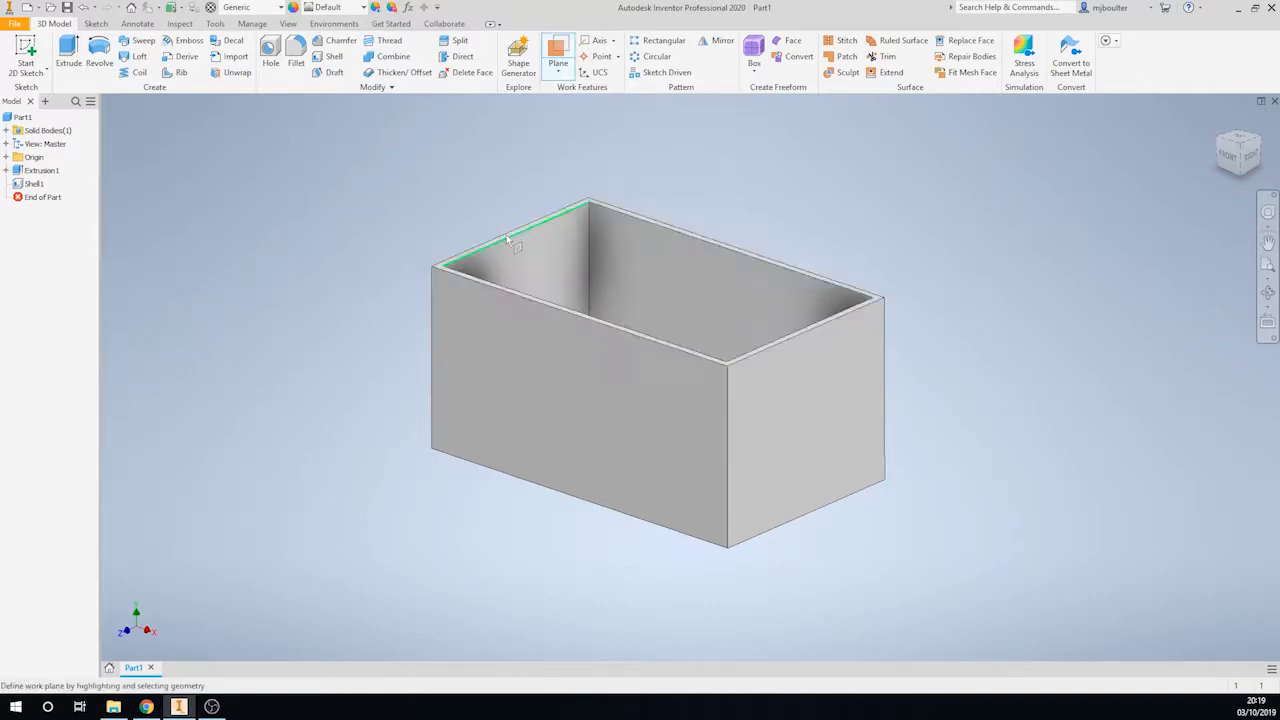
left_click(498, 233)
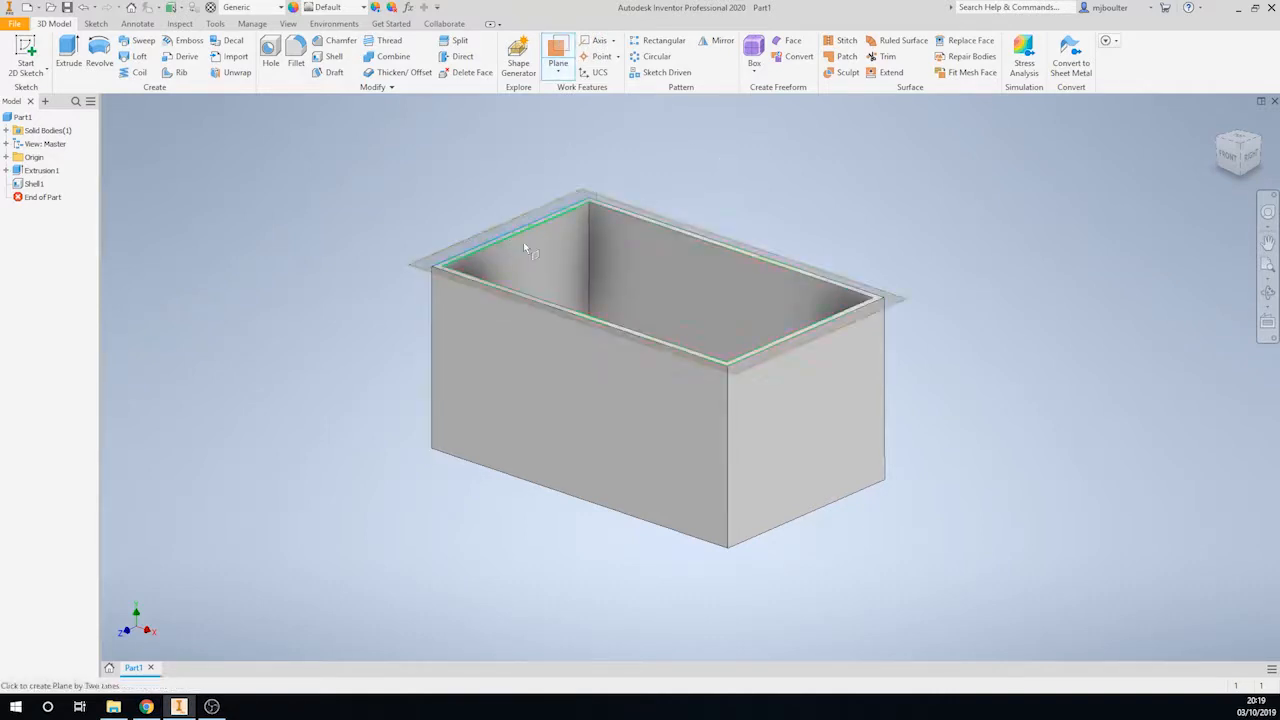
left_click(789, 344)
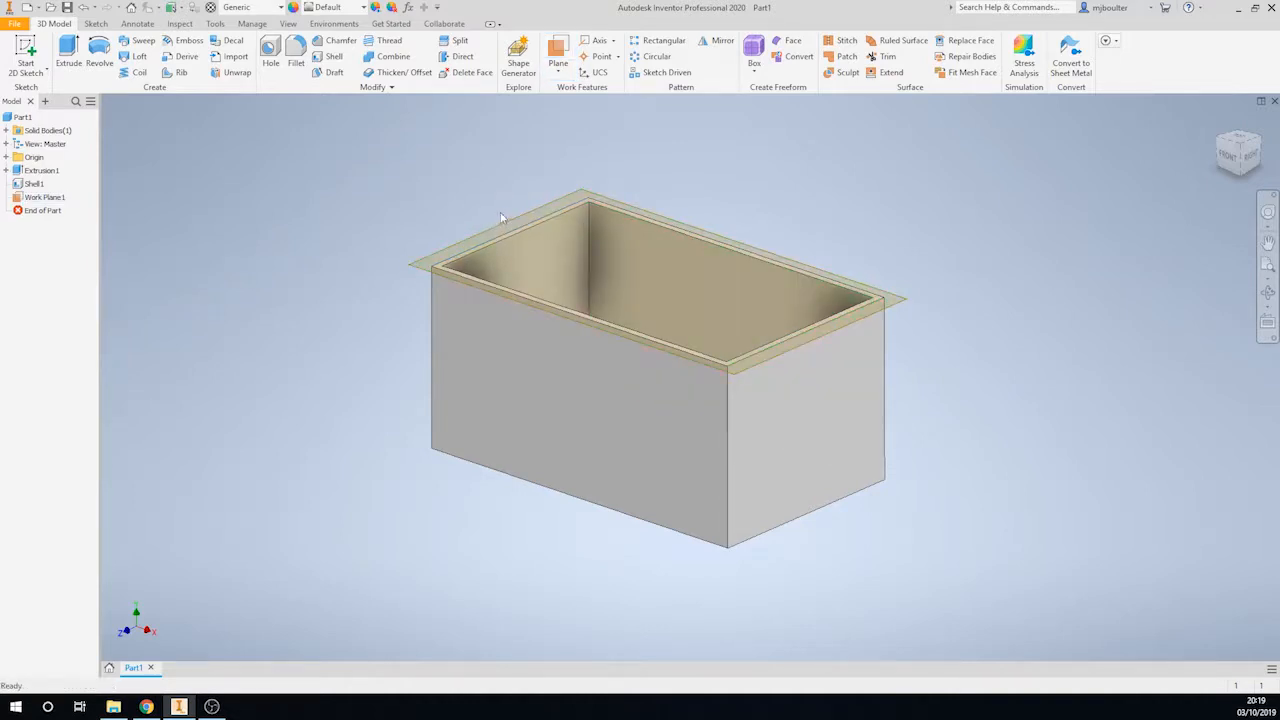
Start a sketch on the new work plane and project the inner edges of the box's rim into it
left_click(30, 50)
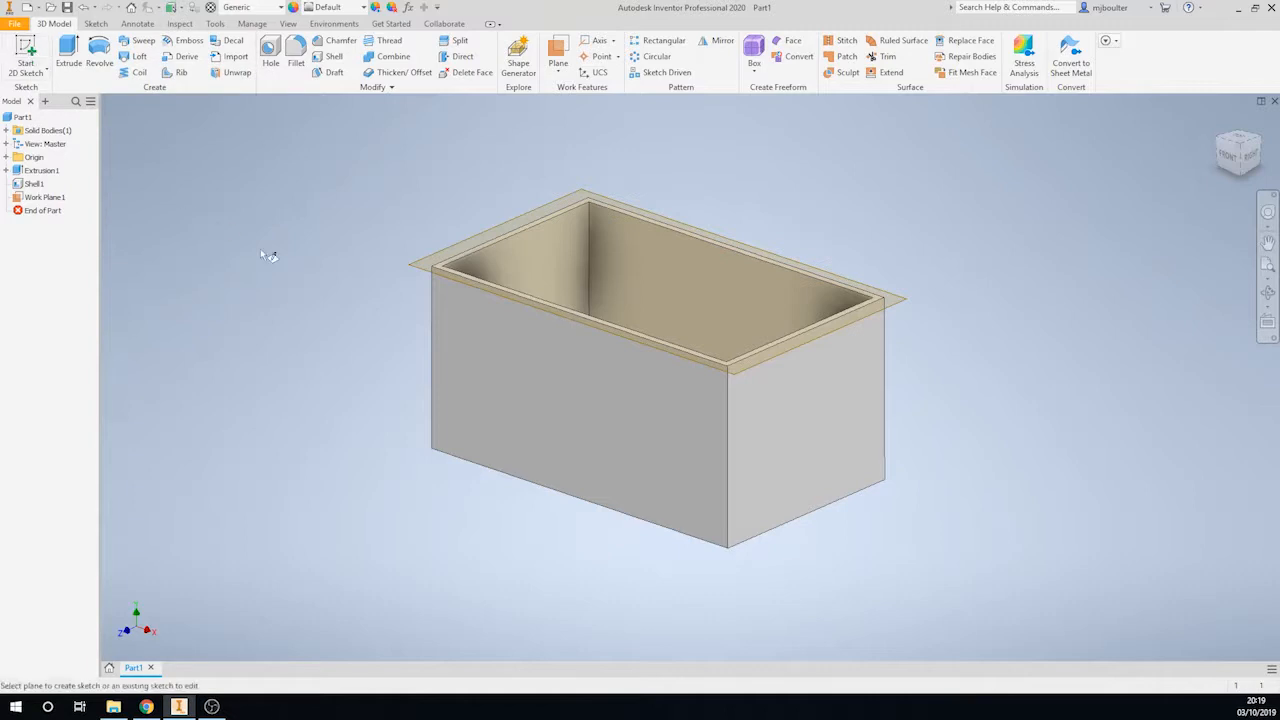
left_click(422, 268)
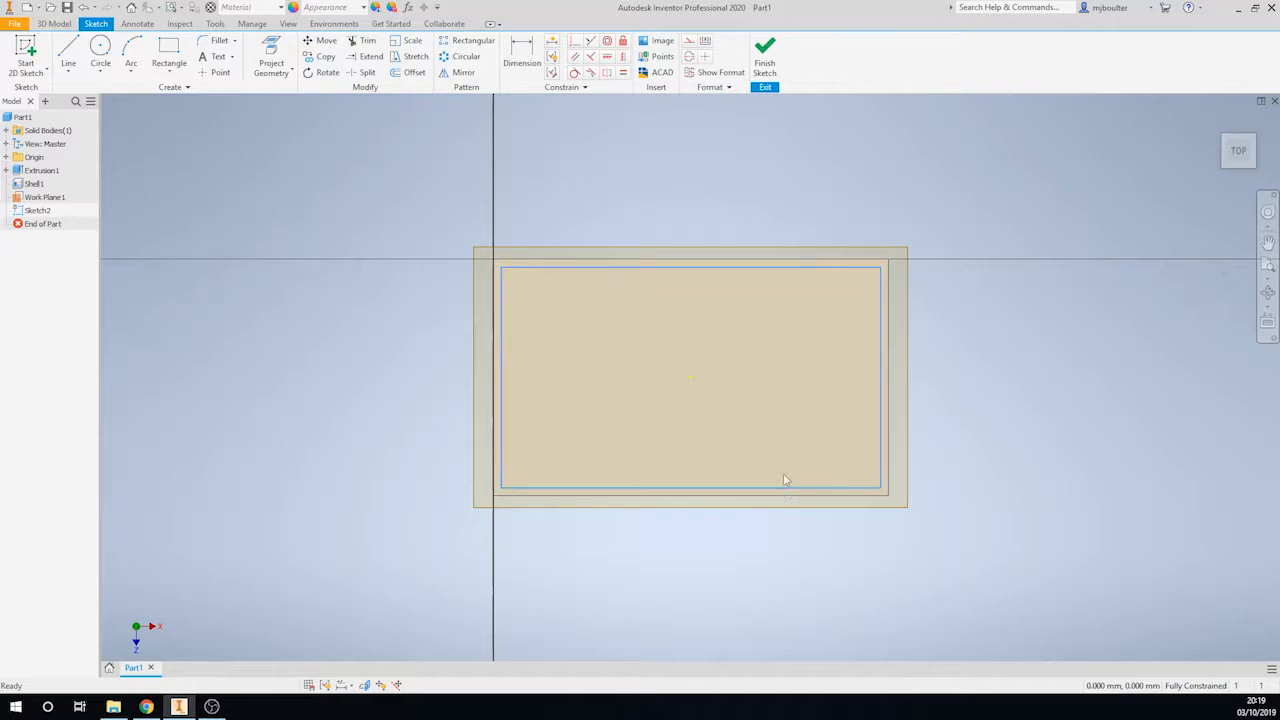
left_click(273, 55)
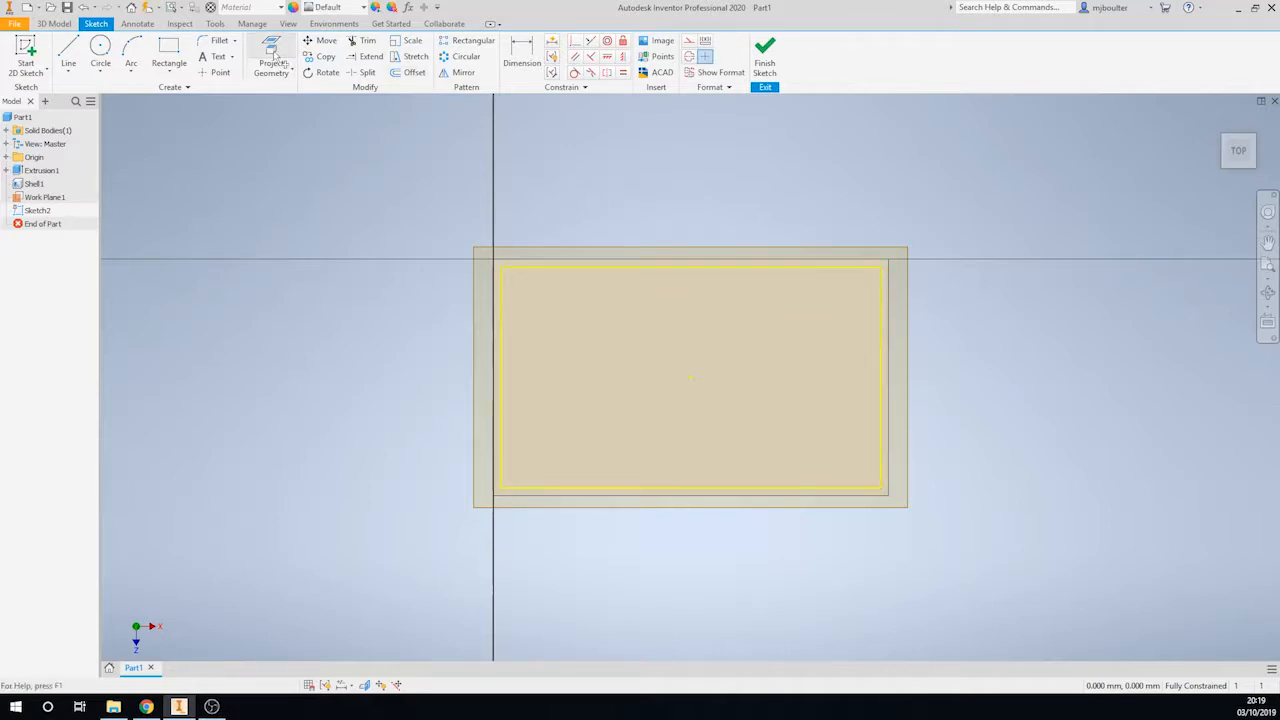
Offset the projected inner rim loop inward by about 10.6 mm
left_click(410, 74)
left_click(518, 270)
left_click(570, 315)
key("Escape")
Dimension the gap between the projected rim loop and the offset rectangle, reducing it, and finish the sketch
key("d")
left_click(645, 268)
left_click(645, 315)
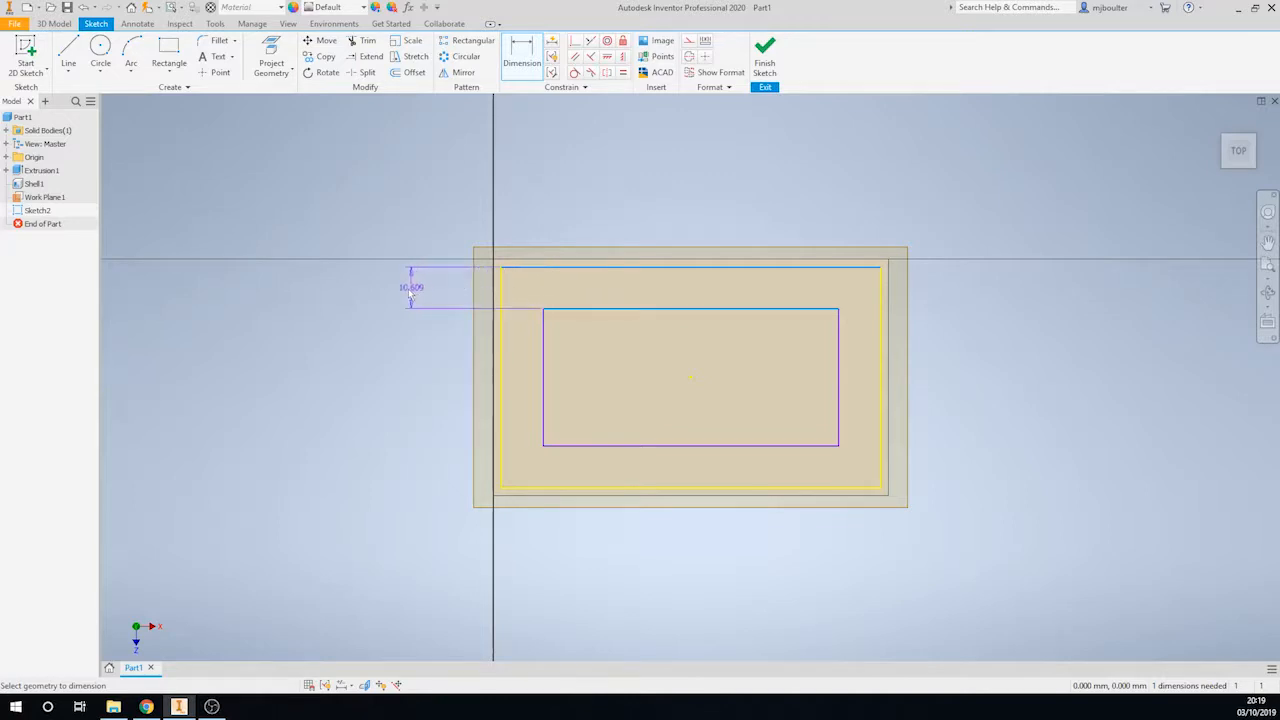
left_click(407, 292)
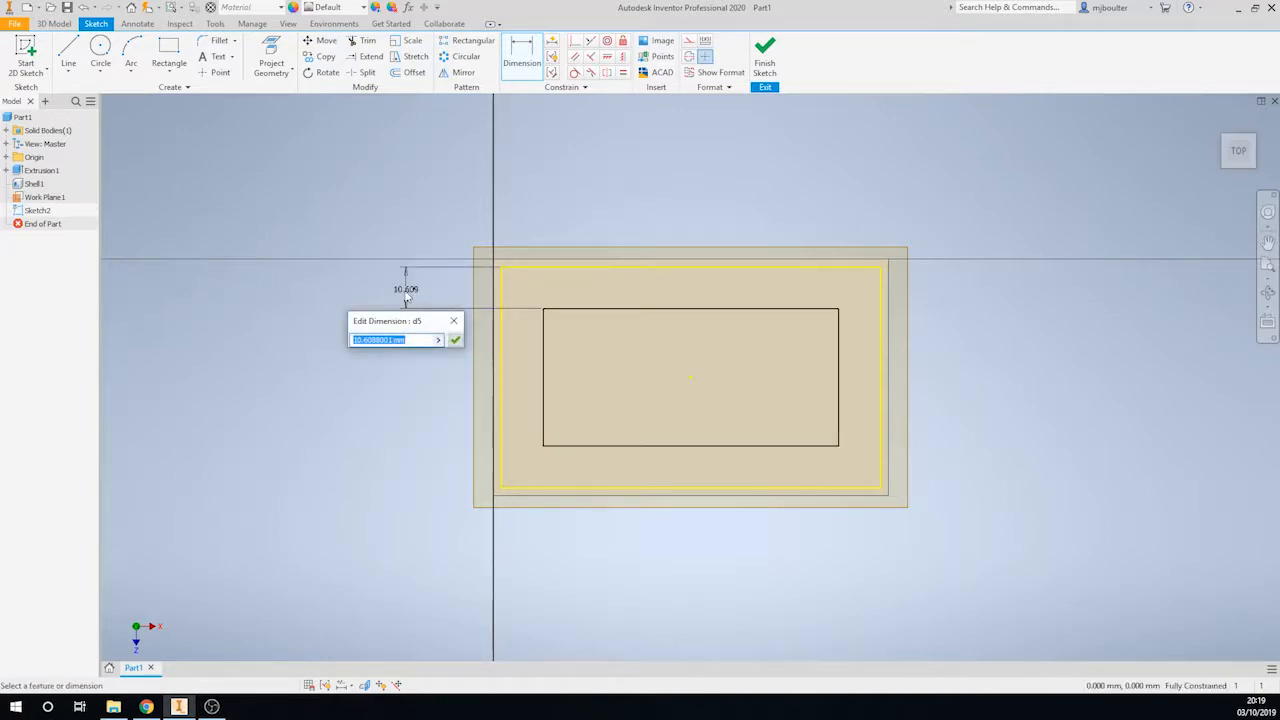
type("d")
key("Return")
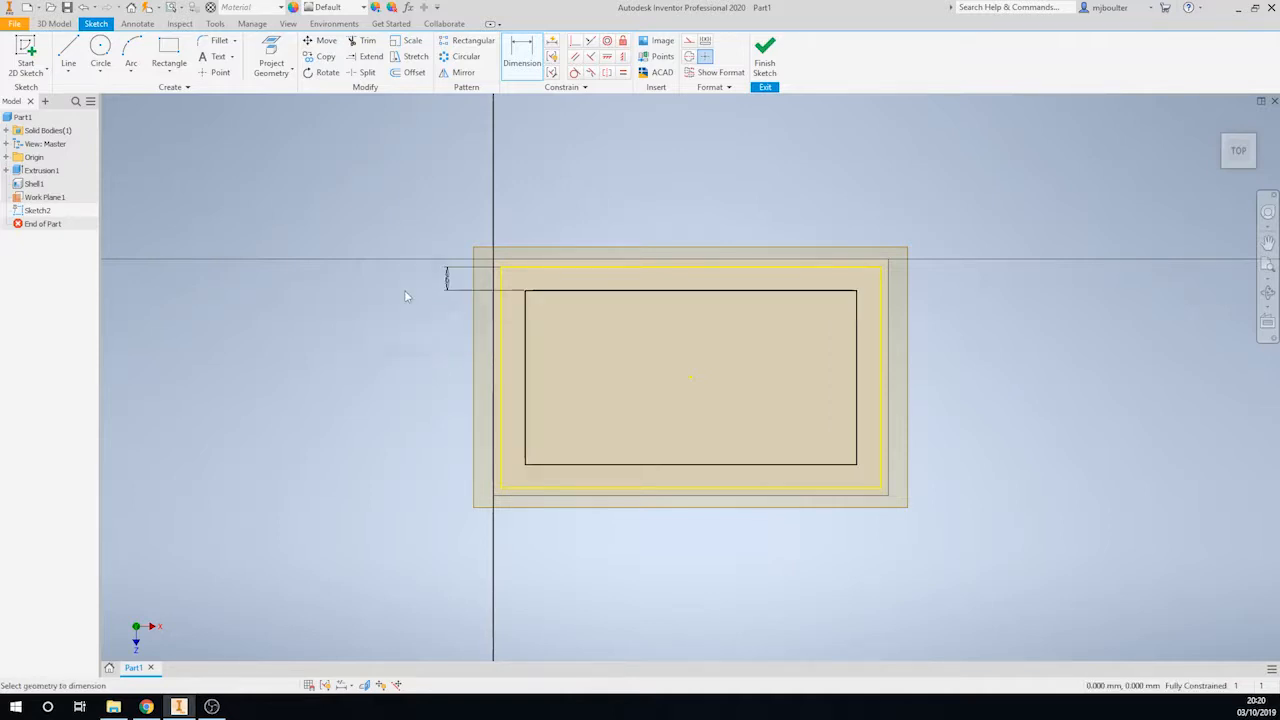
left_click(765, 60)
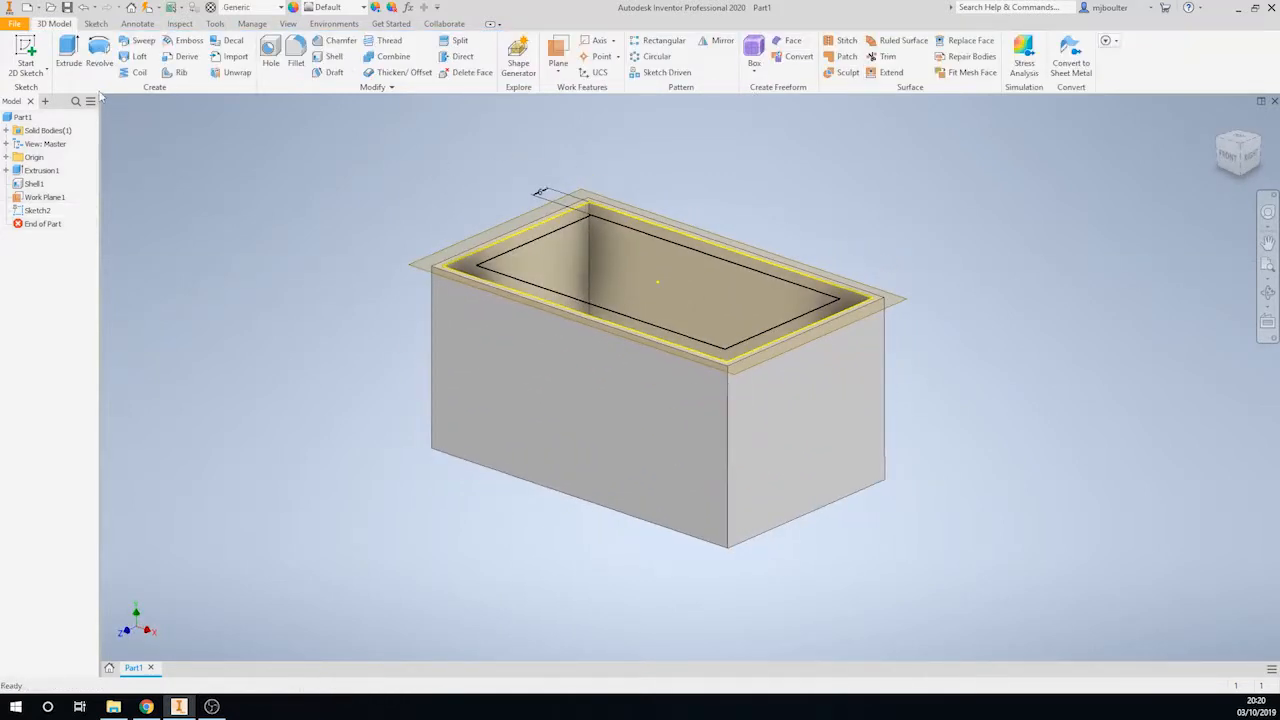
Extrude the ring between the projected rim loop and the inner rectangle downward into the box by skn_thk, joined to the body
left_click(68, 50)
left_click(466, 270)
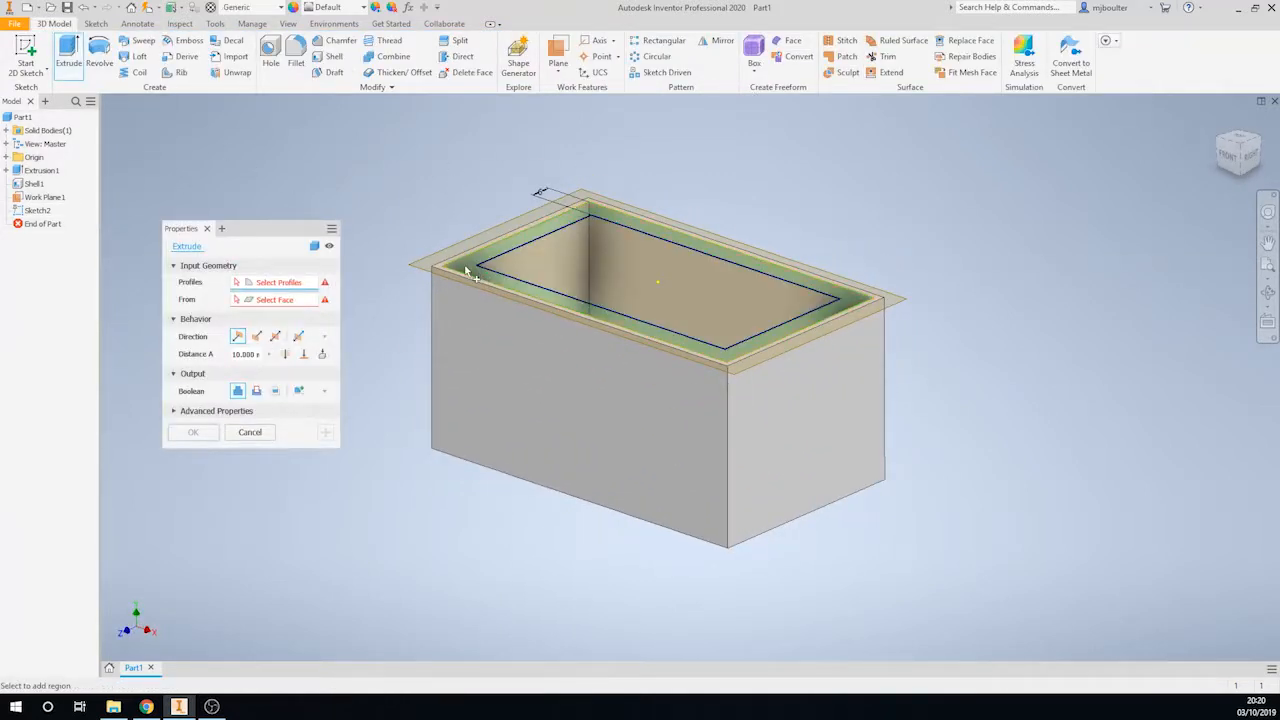
left_click(256, 337)
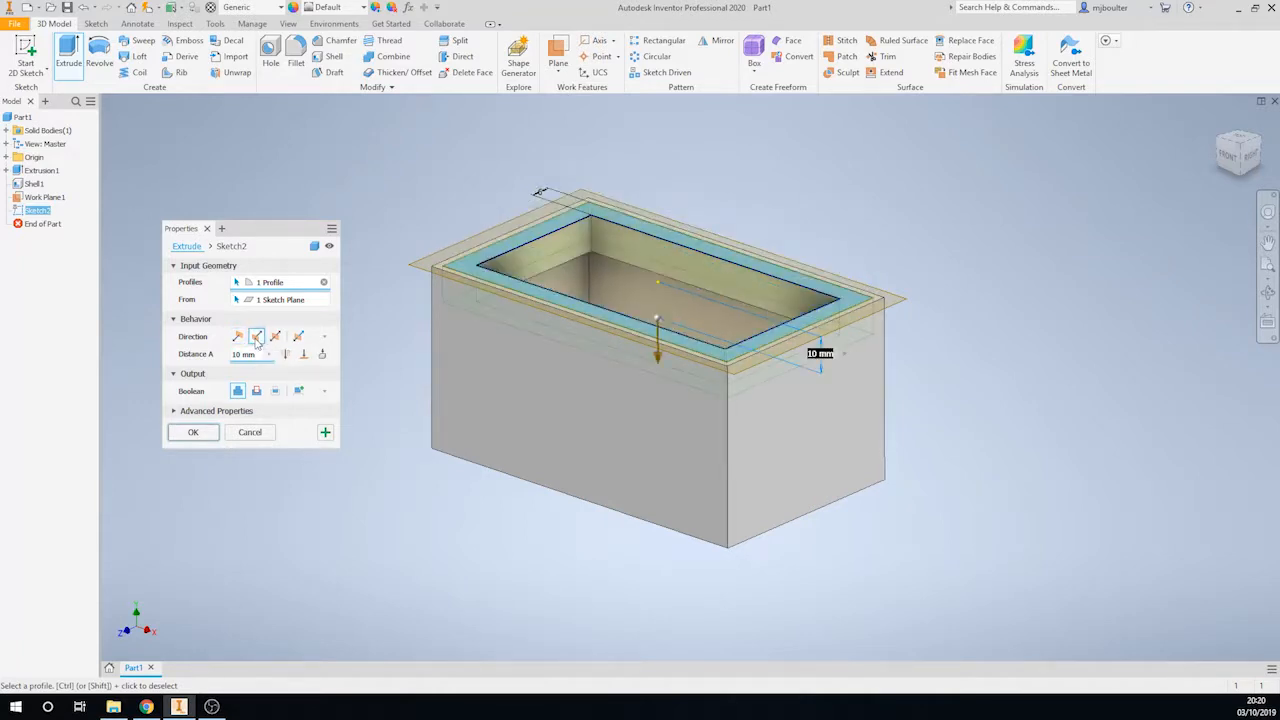
left_click(268, 354)
left_click(308, 388)
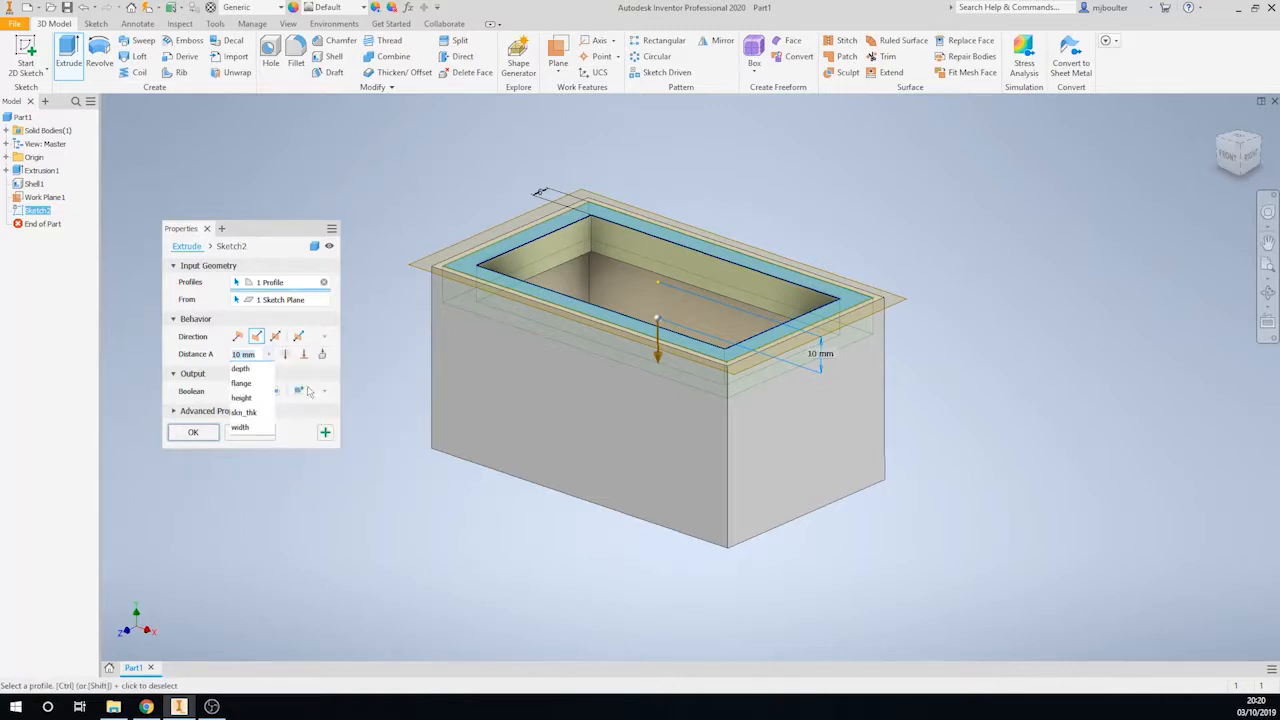
left_click(252, 415)
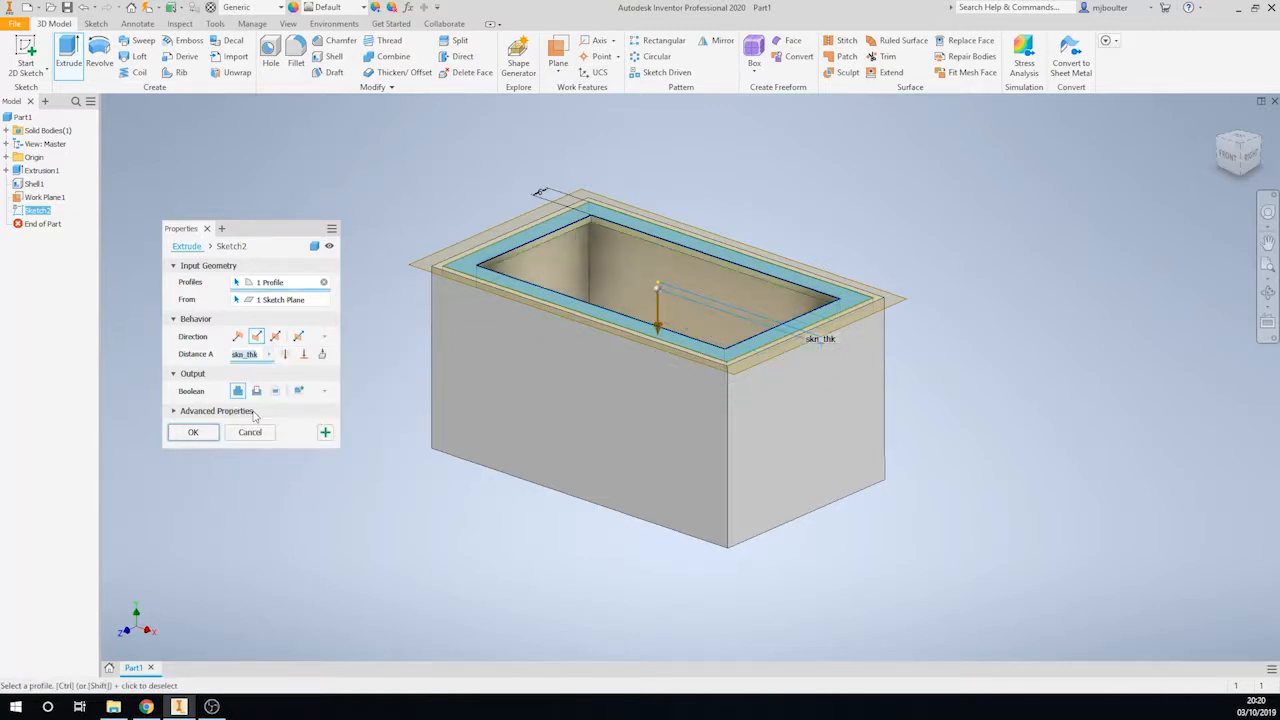
left_click(202, 437)
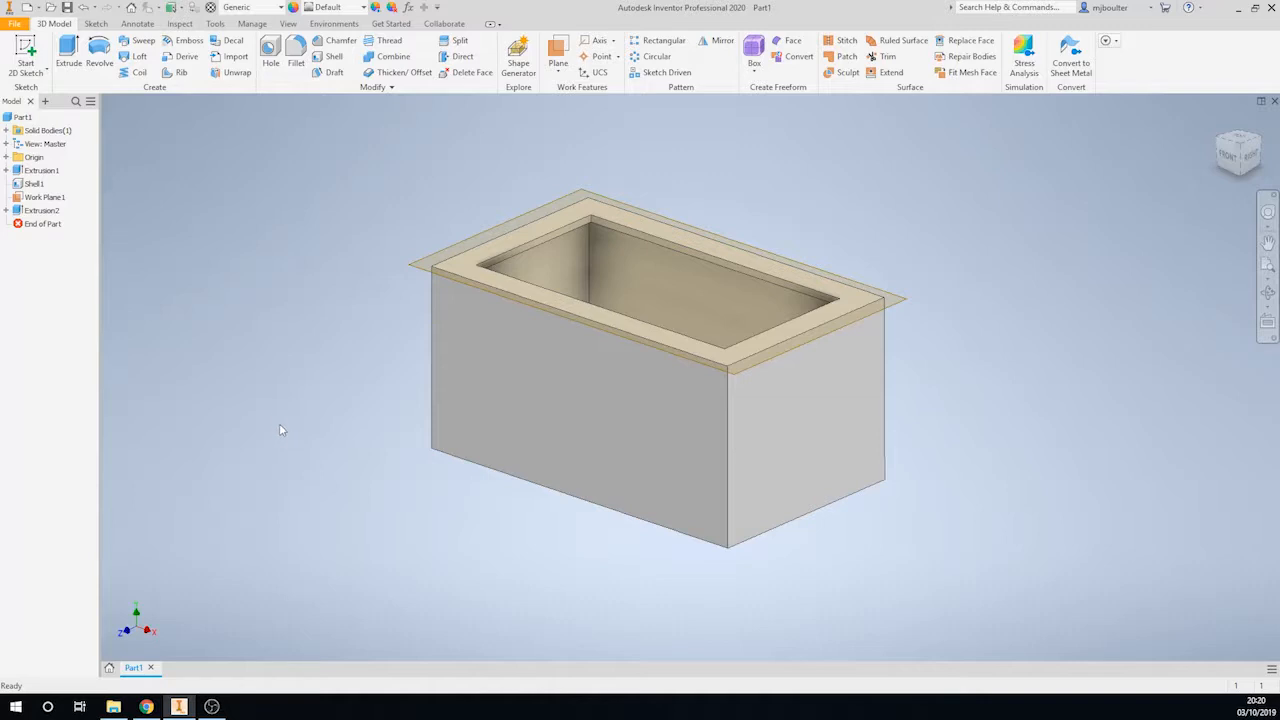
Start a sketch on the work plane, project the four outer edges of the box's rim into it, and finish the sketch
left_click(26, 55)
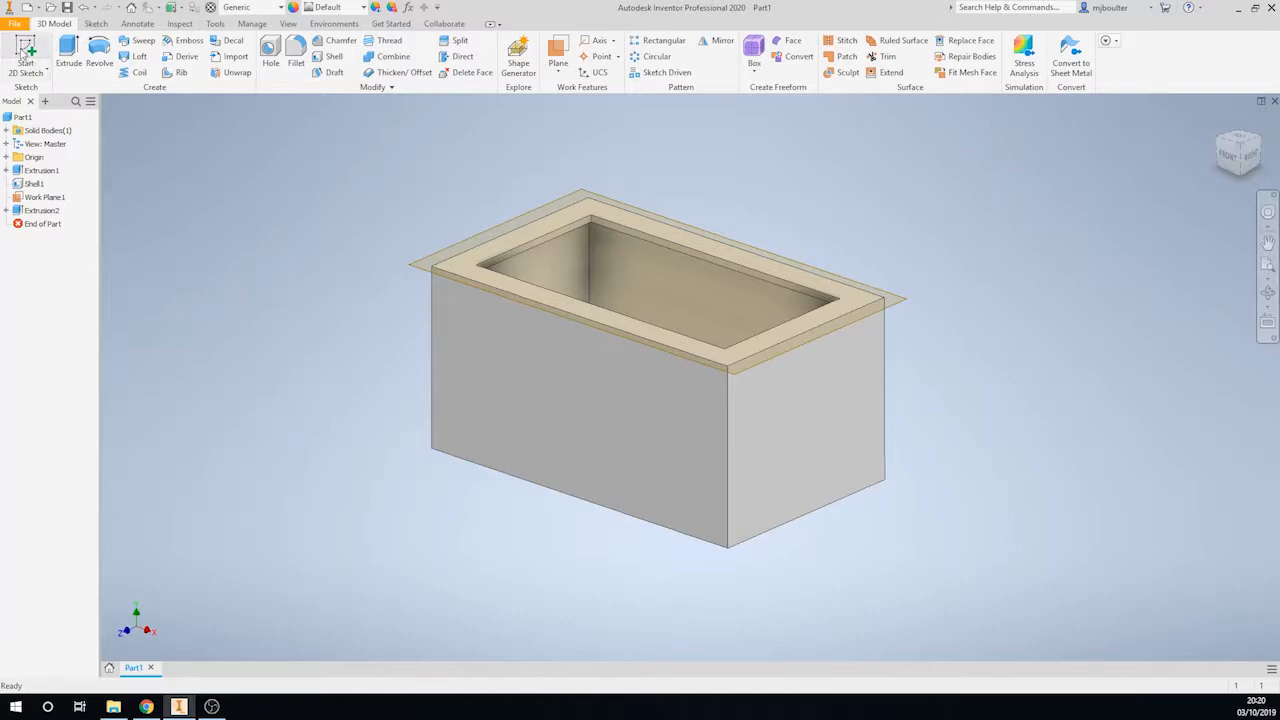
left_click(427, 266)
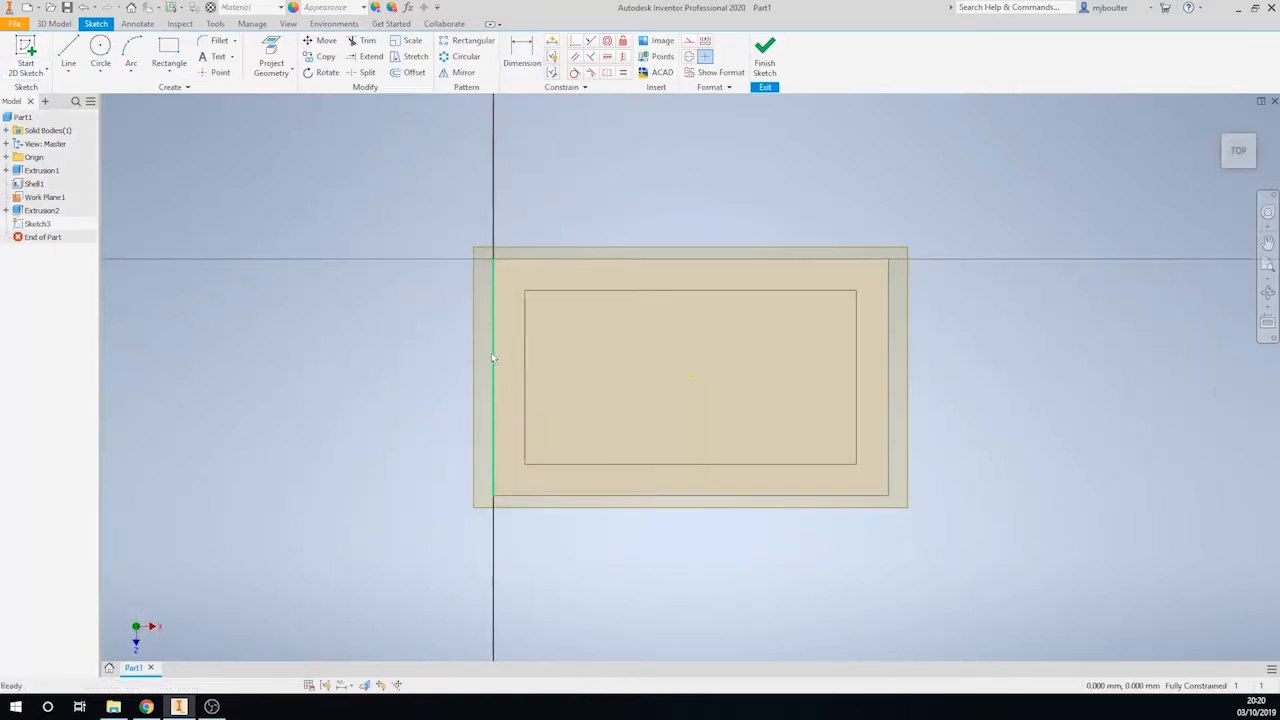
left_click(491, 353)
left_click(620, 258, "ctrl")
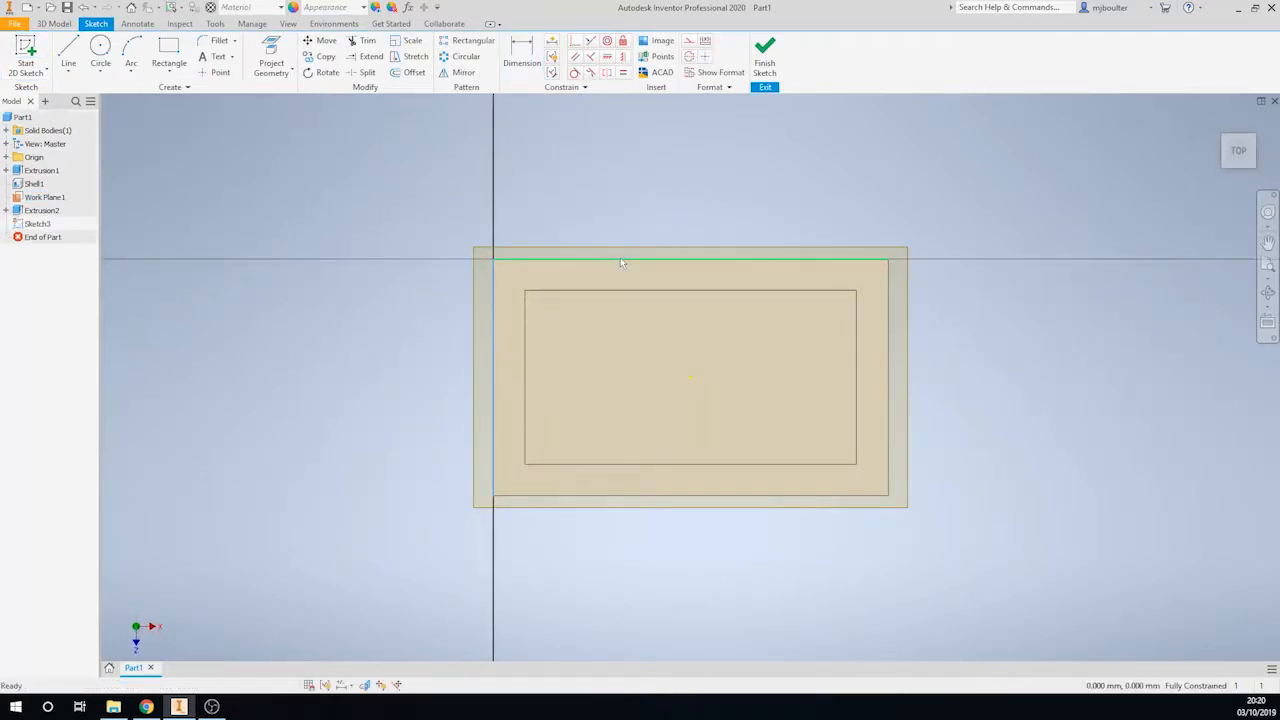
left_click(886, 371, "ctrl")
left_click(764, 495, "ctrl")
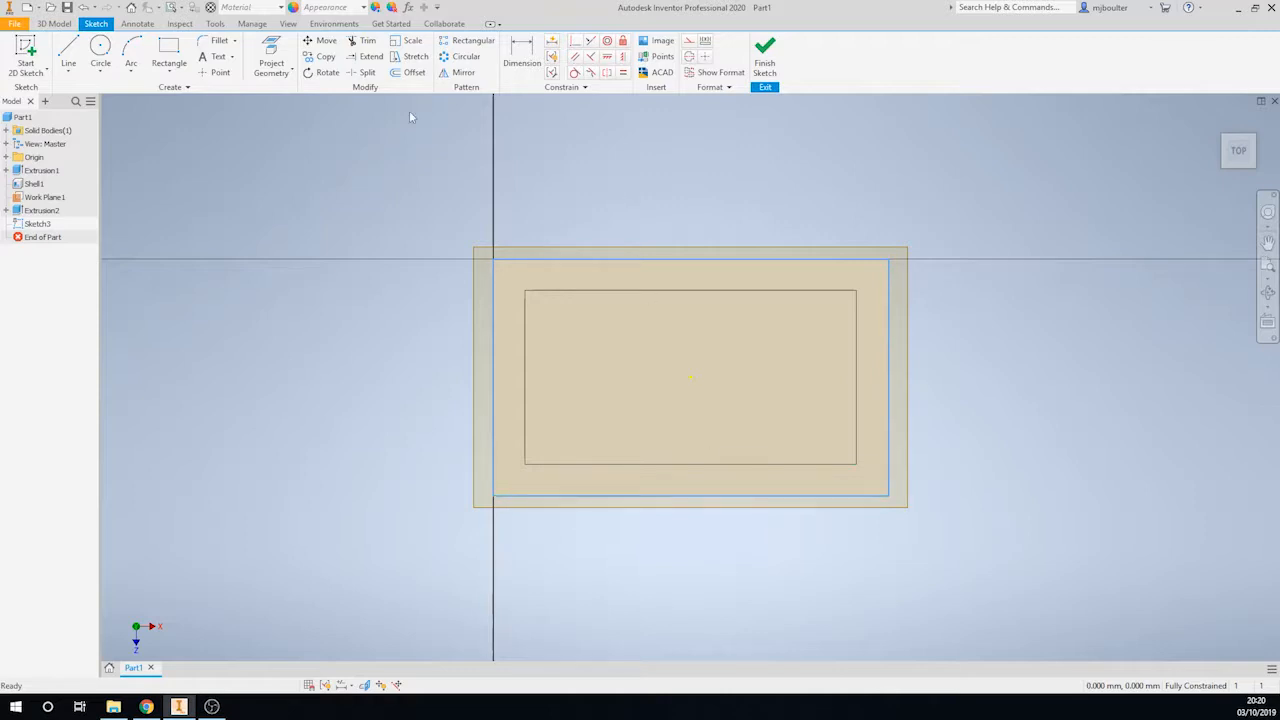
left_click(269, 50)
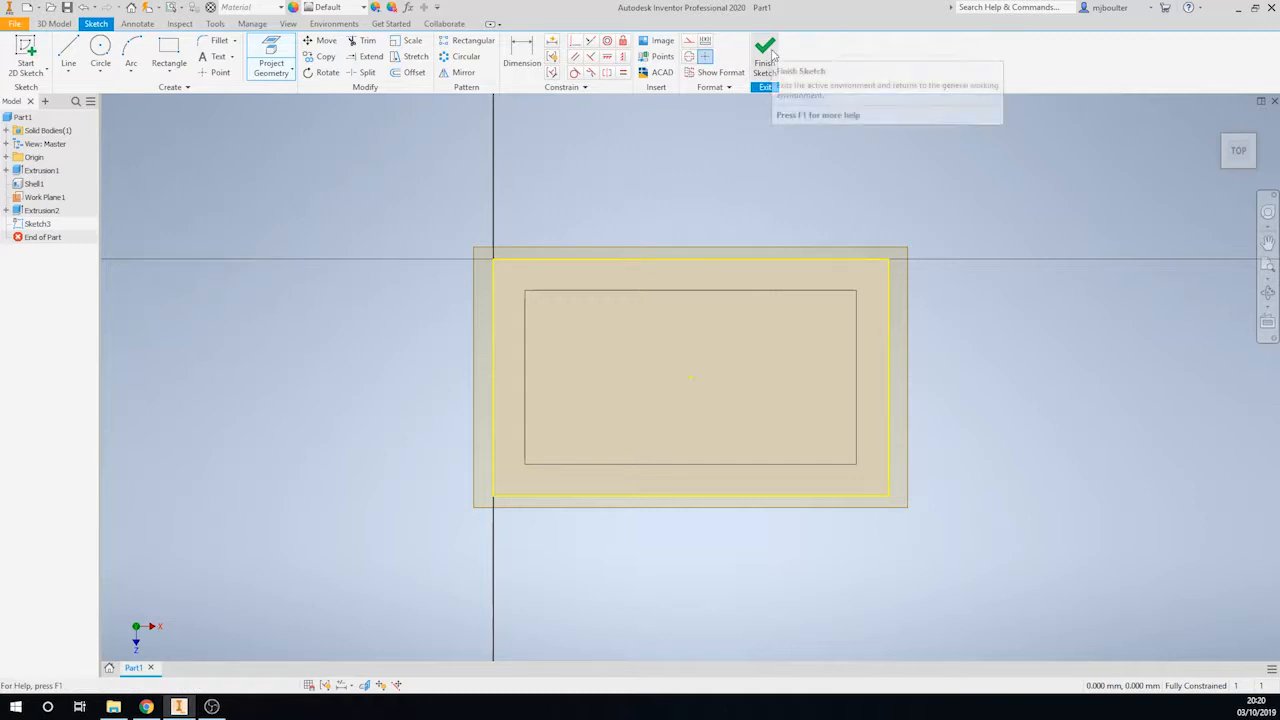
left_click(771, 55)
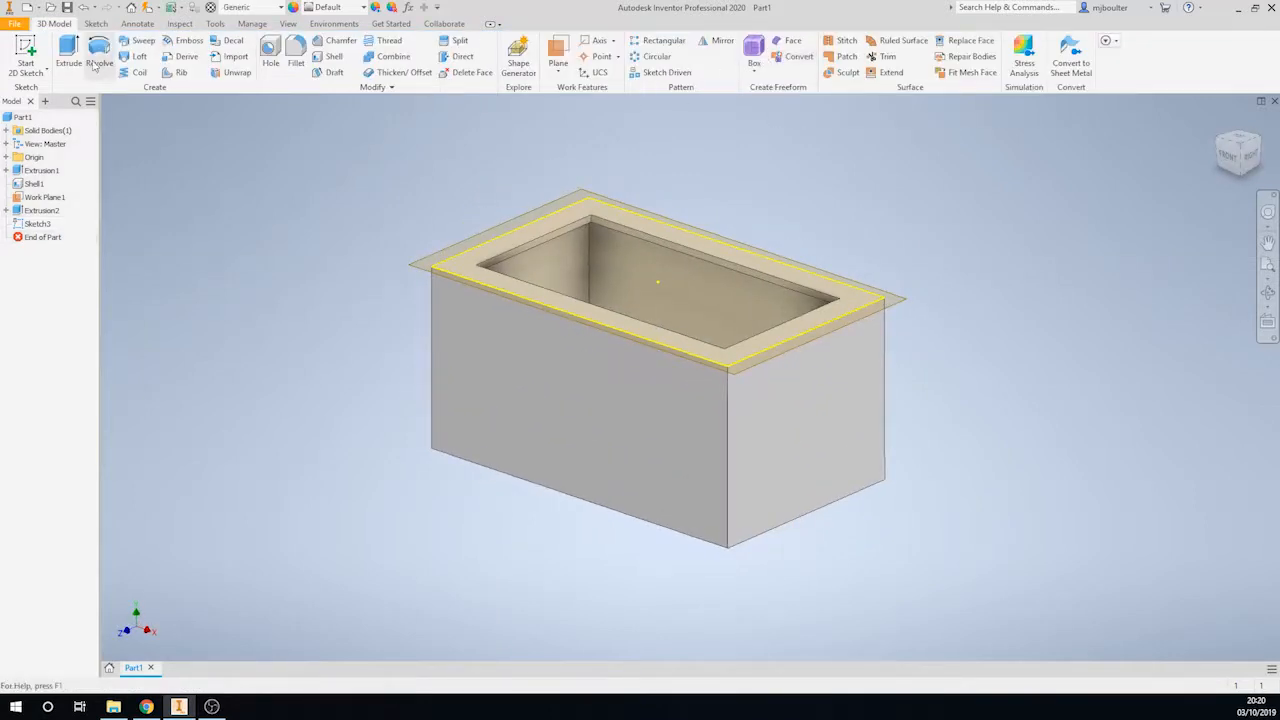
Extrude the projected outer rectangle upward by skn_thk as a new solid to form the lid
left_click(68, 50)
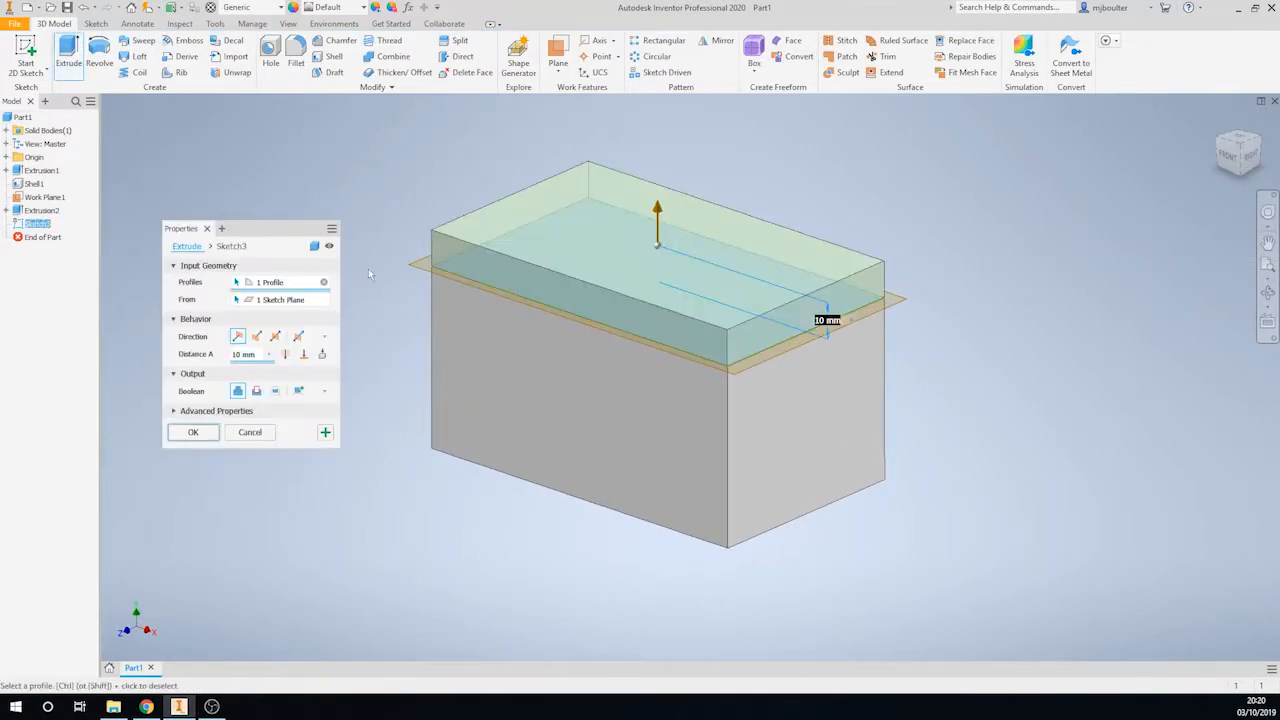
left_click(299, 391)
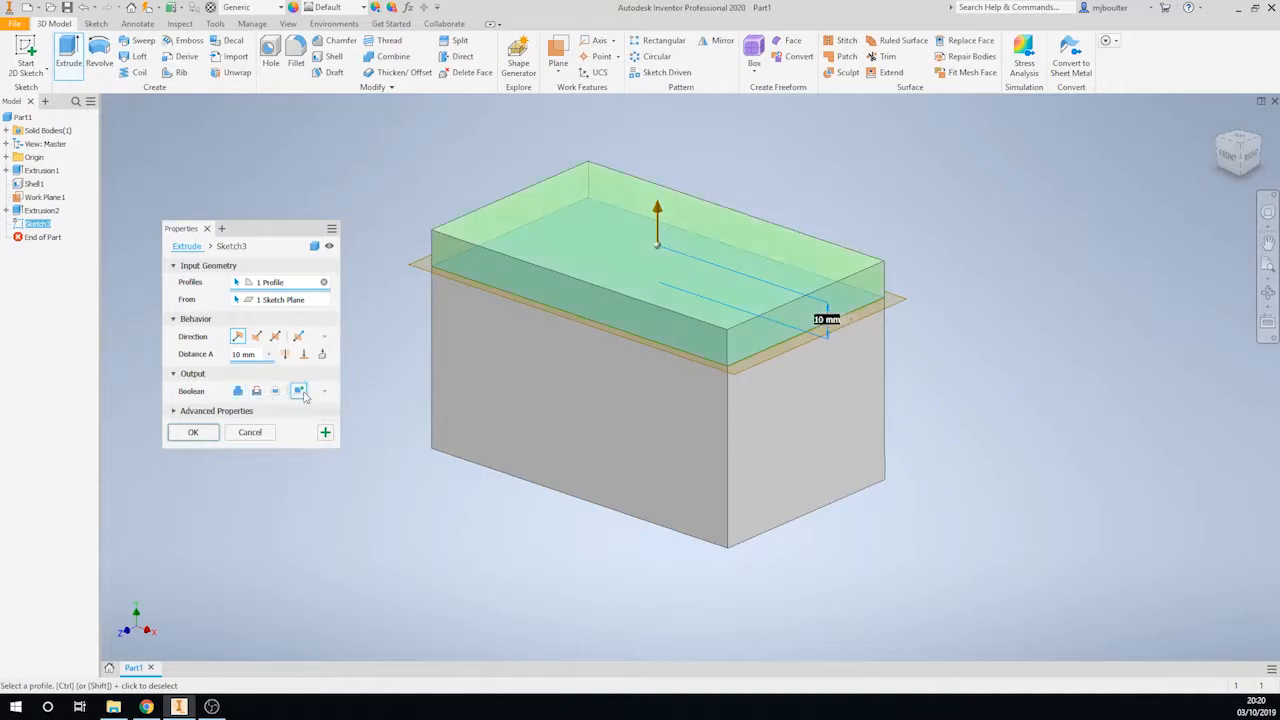
left_click(268, 354)
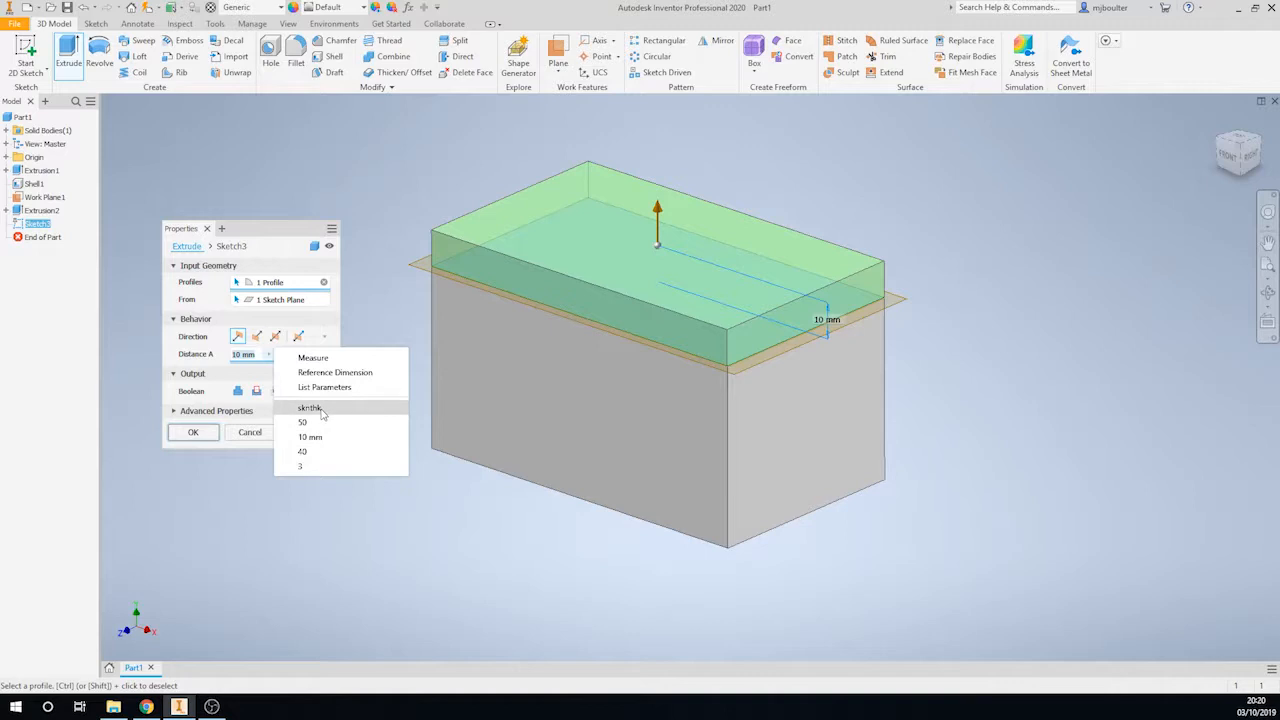
left_click(322, 387)
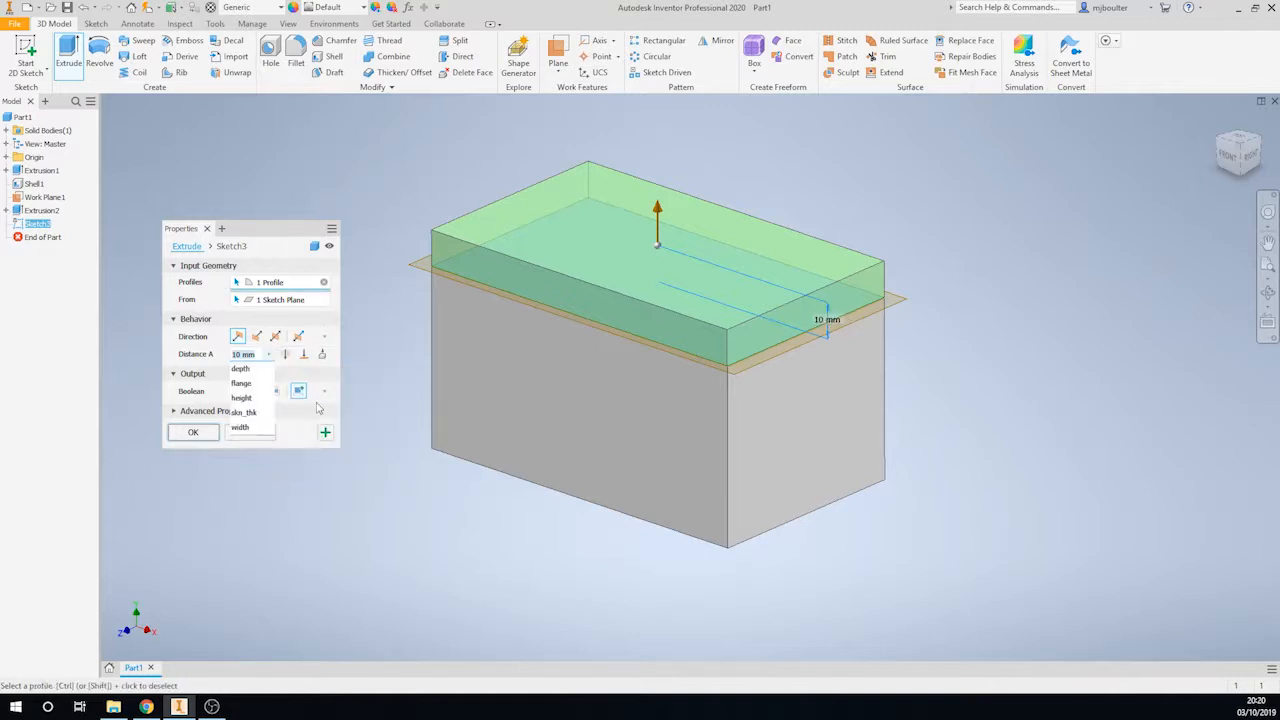
left_click(248, 412)
left_click(193, 433)
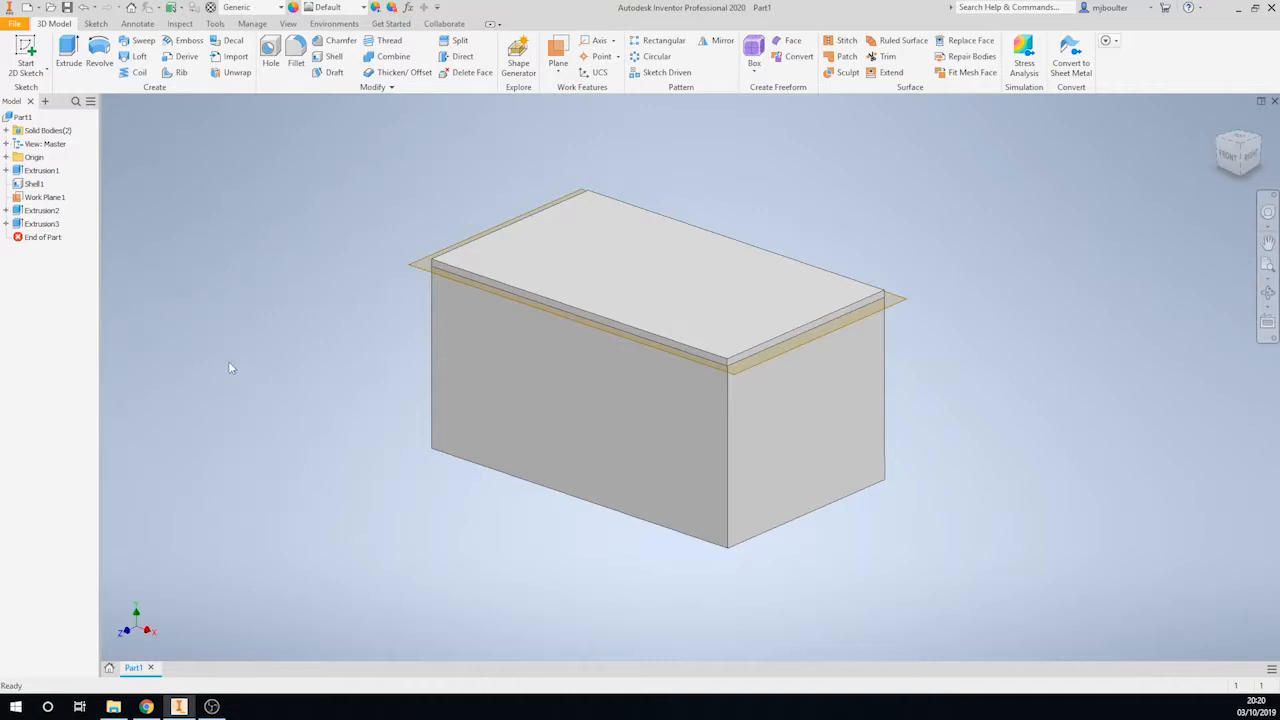
Expand the solid bodies list and hide the box body, Solid1
left_click(6, 130)
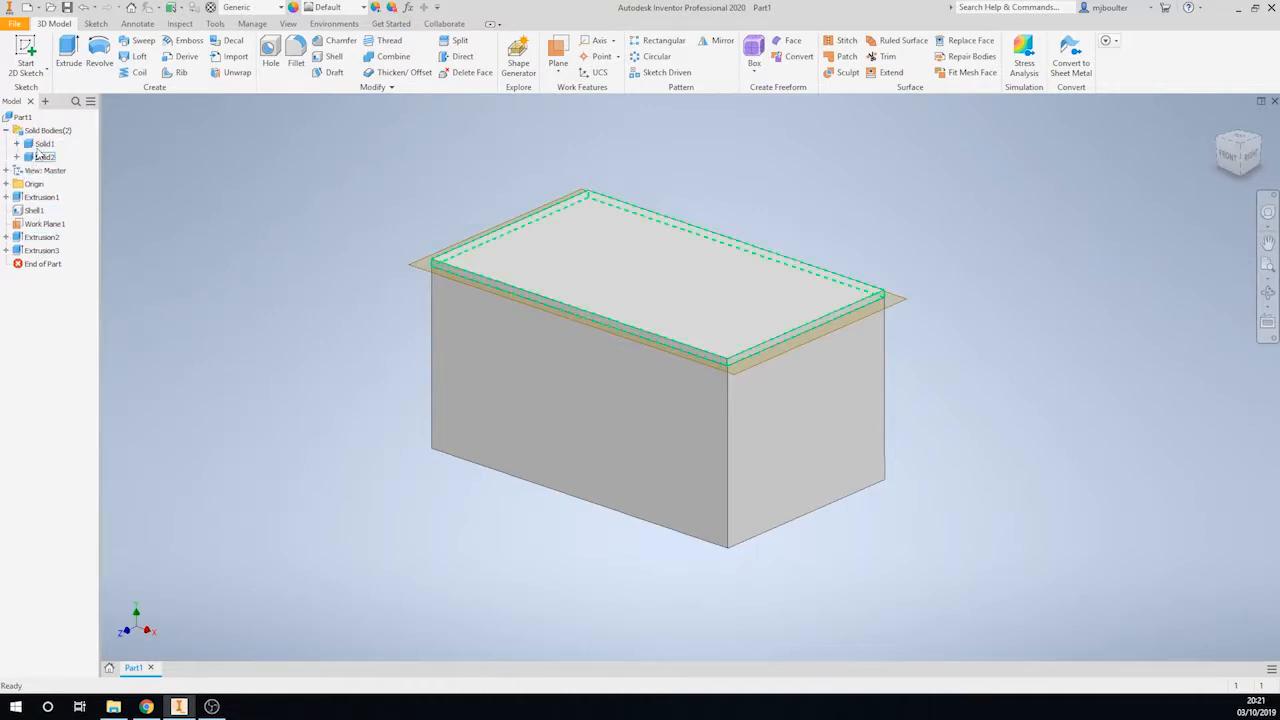
right_click(40, 143)
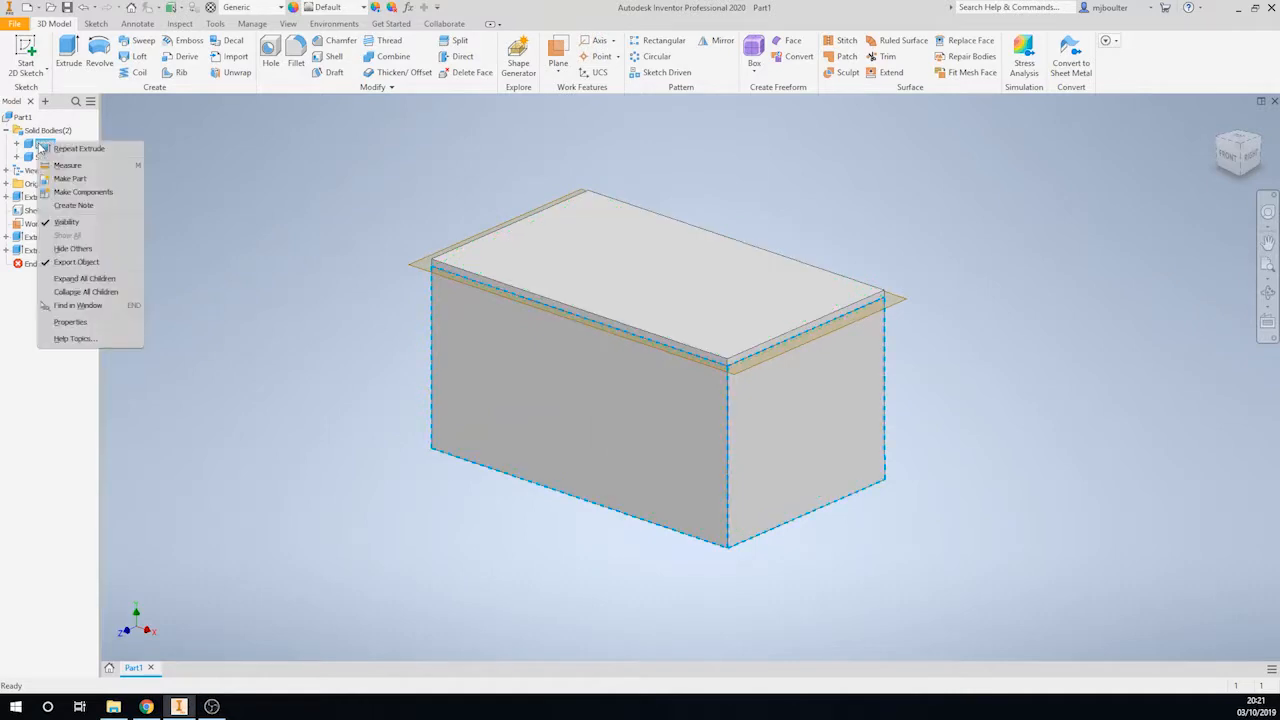
left_click(66, 222)
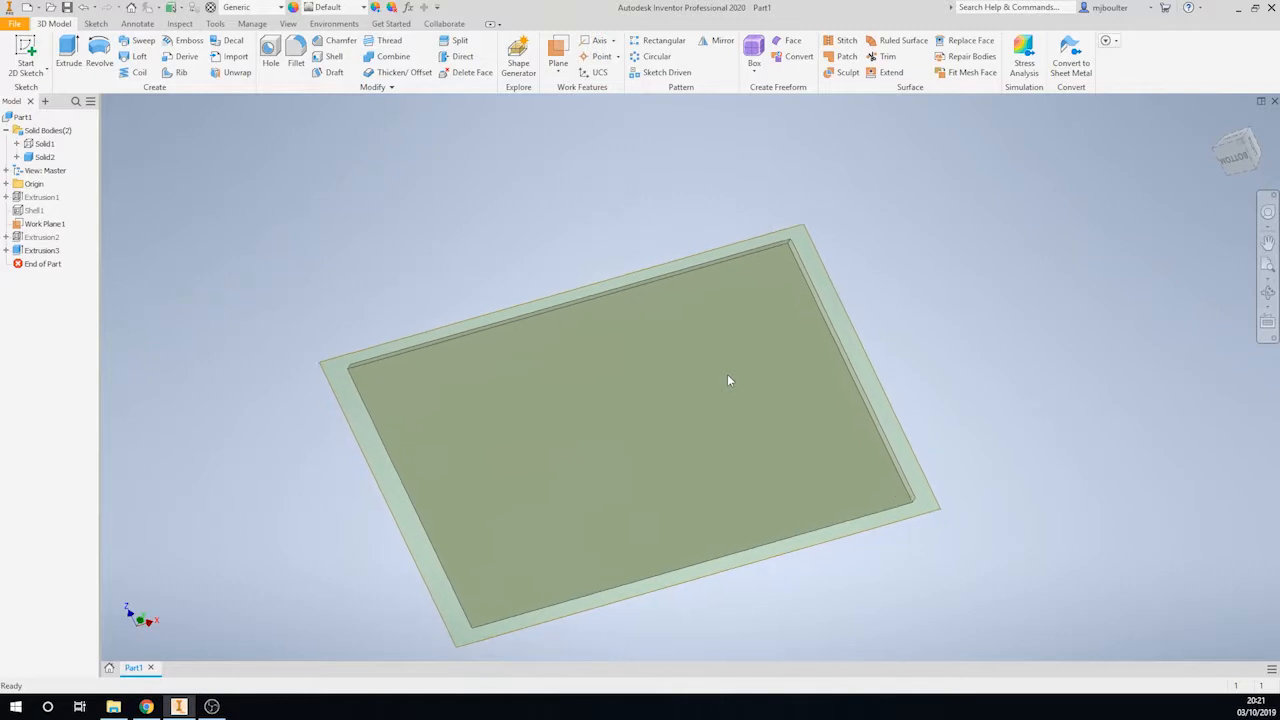
Resize the lid's underside face with Direct Edit, entering the named parameter gap=0.2 as the distance, and exit the command
left_click(458, 58)
left_click(626, 428)
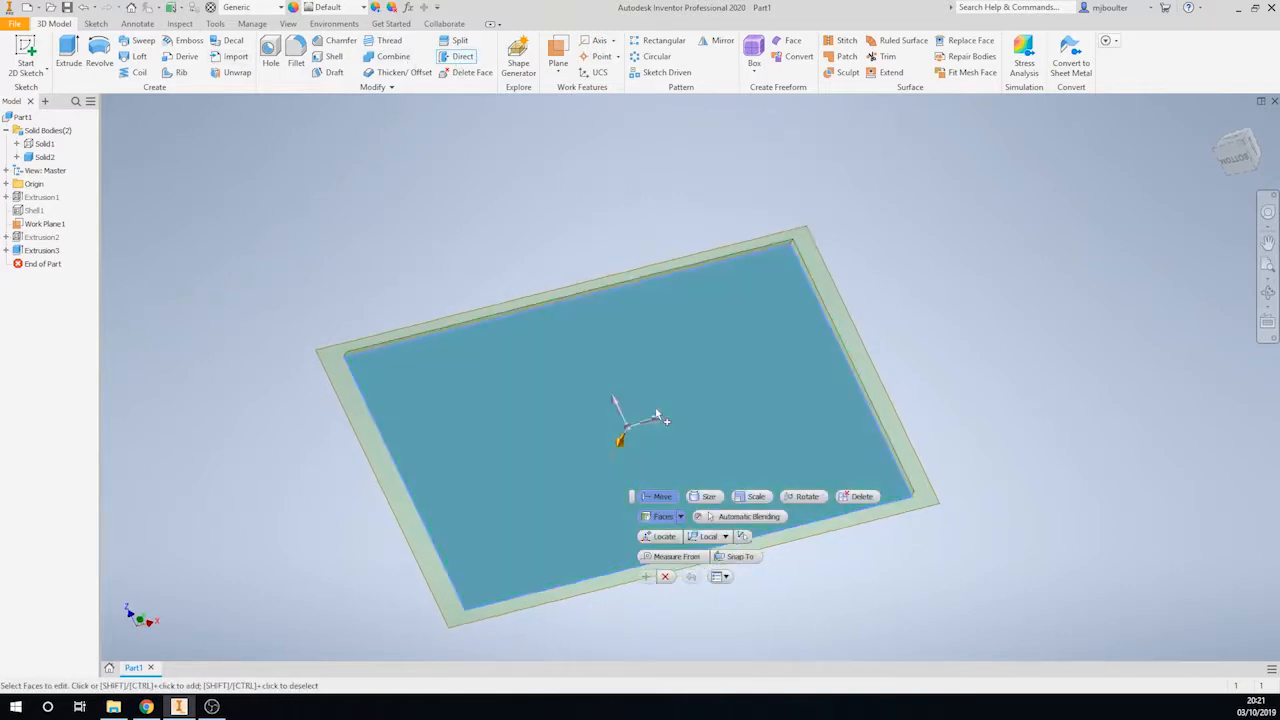
left_click(700, 496)
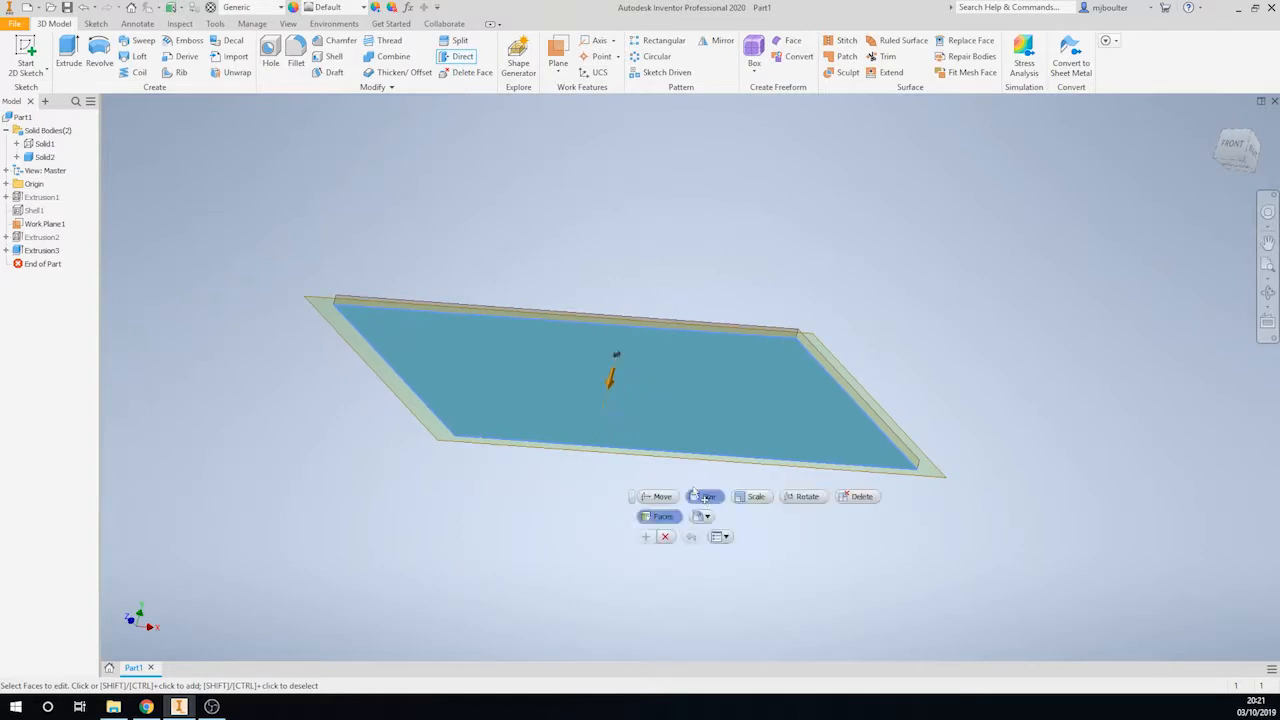
left_click_drag(611, 384, 613, 371)
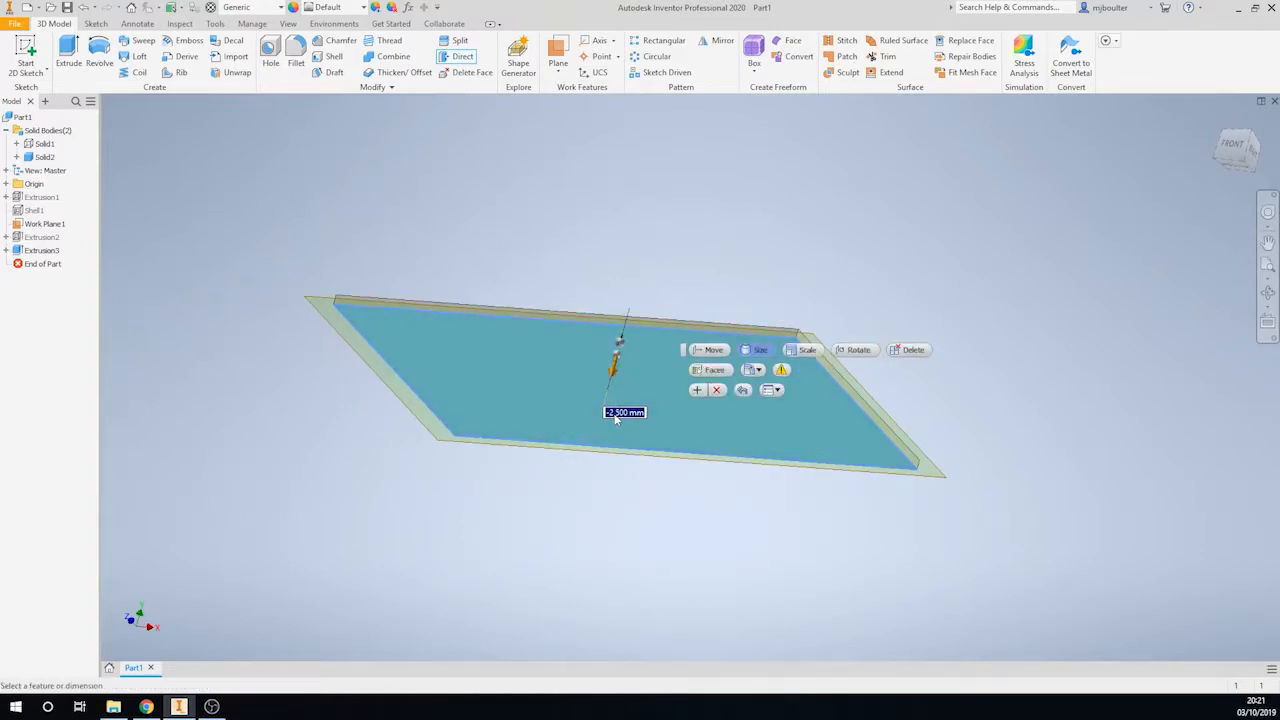
left_click(615, 414)
type("gap=-")
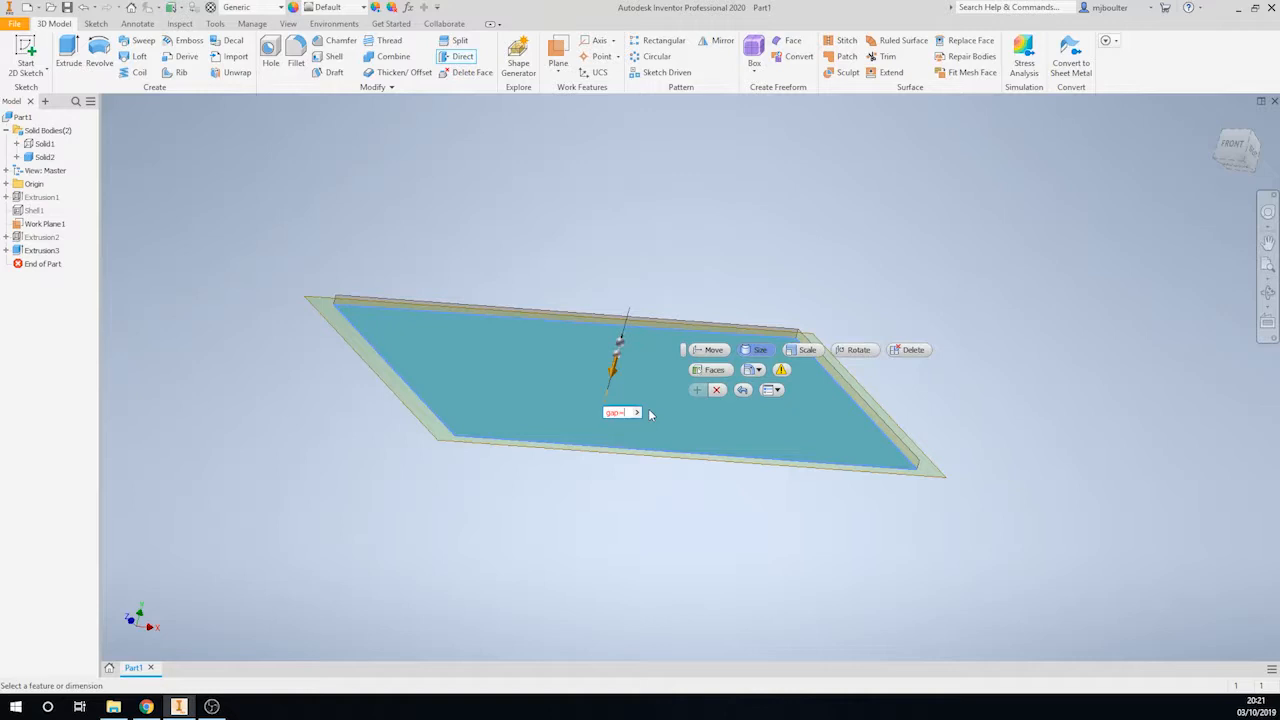
type("0.2")
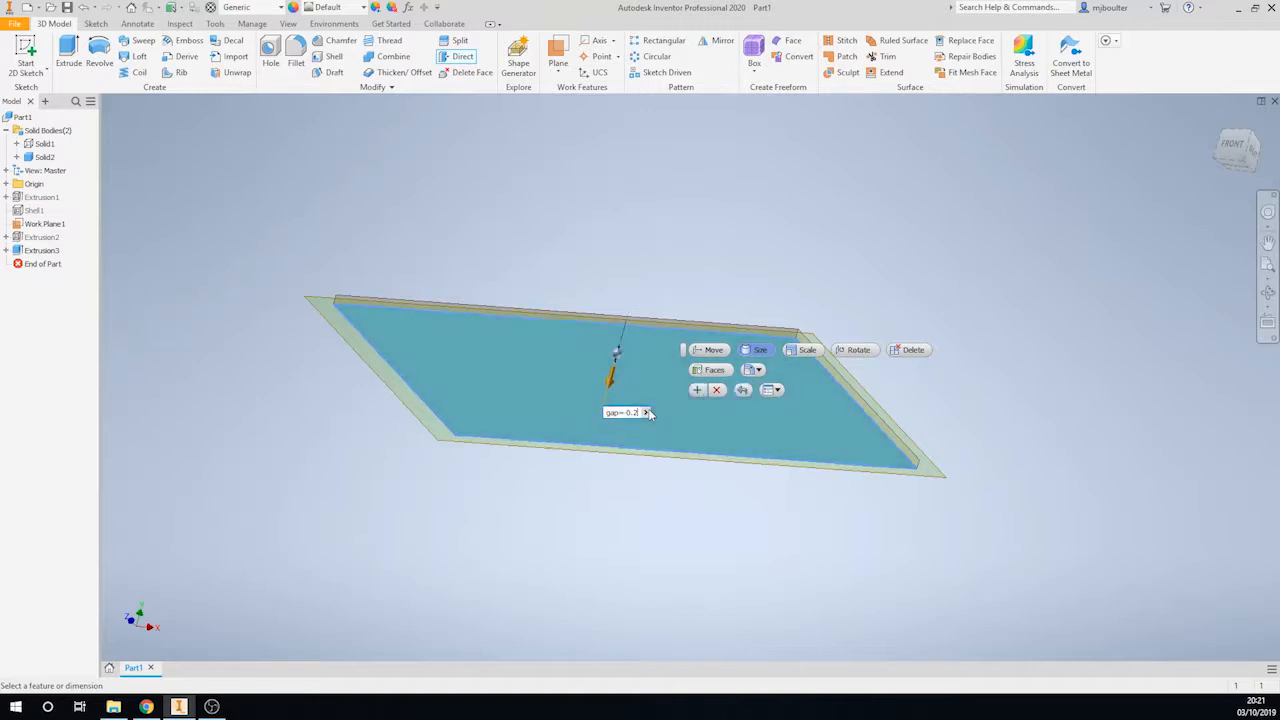
key("Return")
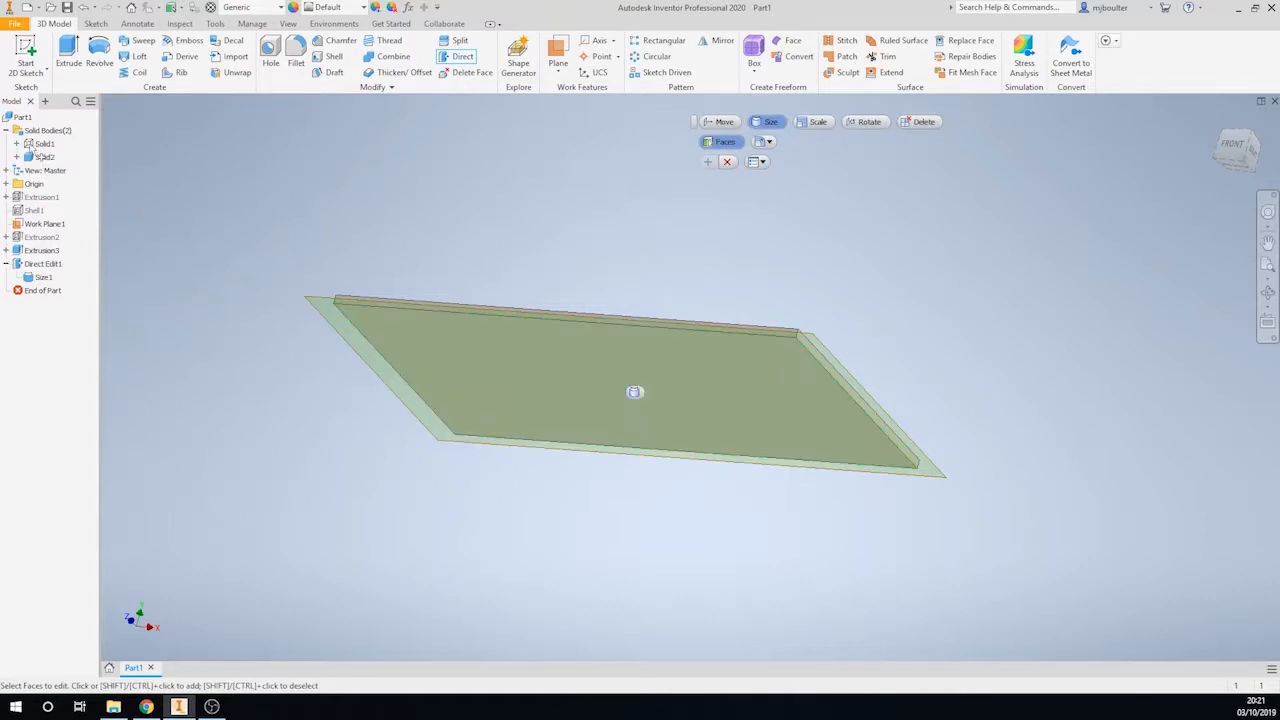
left_click(727, 162)
Make the hidden box body, Solid1, visible again
left_click(42, 145)
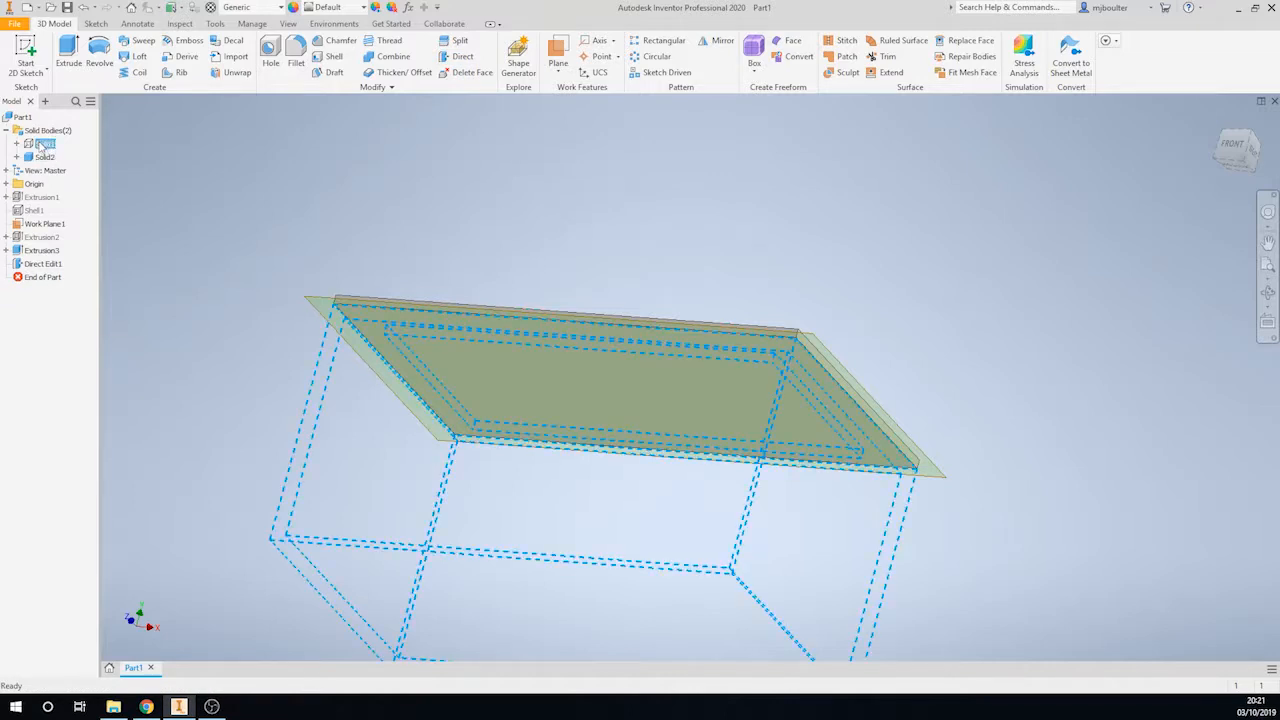
right_click(42, 145)
left_click(62, 221)
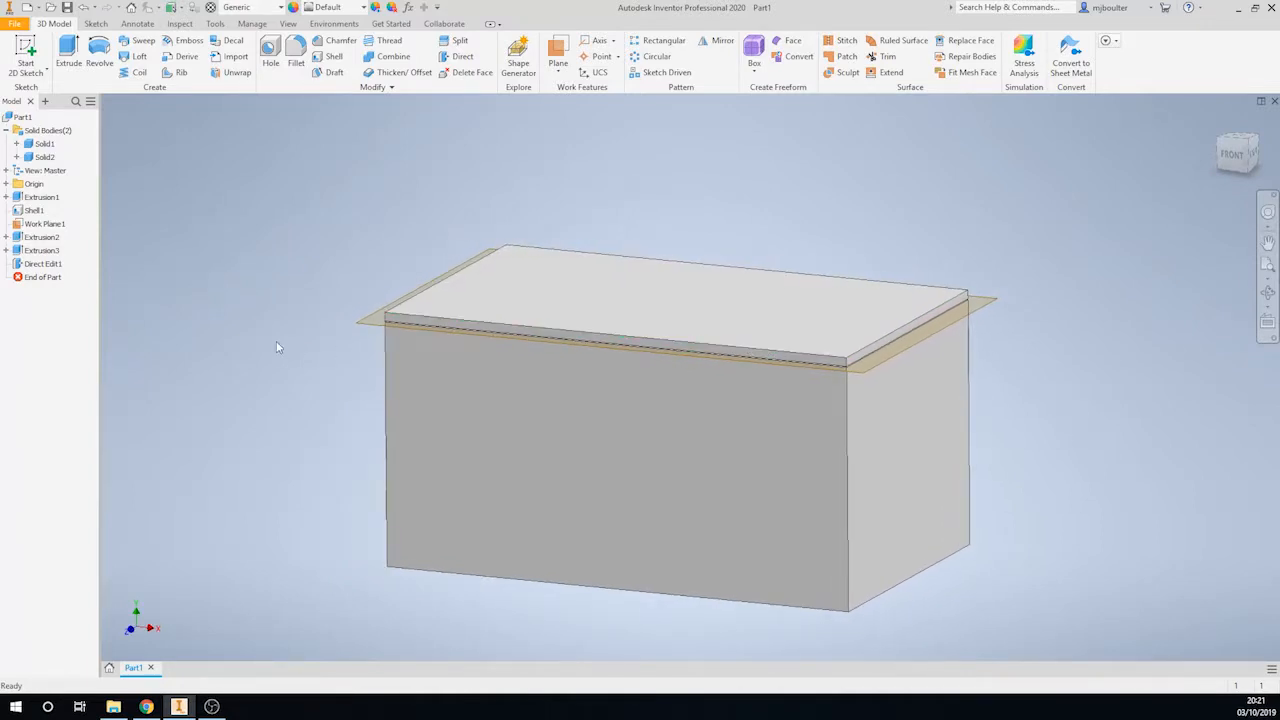
Expand the two latest extrusions and make Sketch2, the flange sketch under Extrusion2, visible
left_click(10, 251)
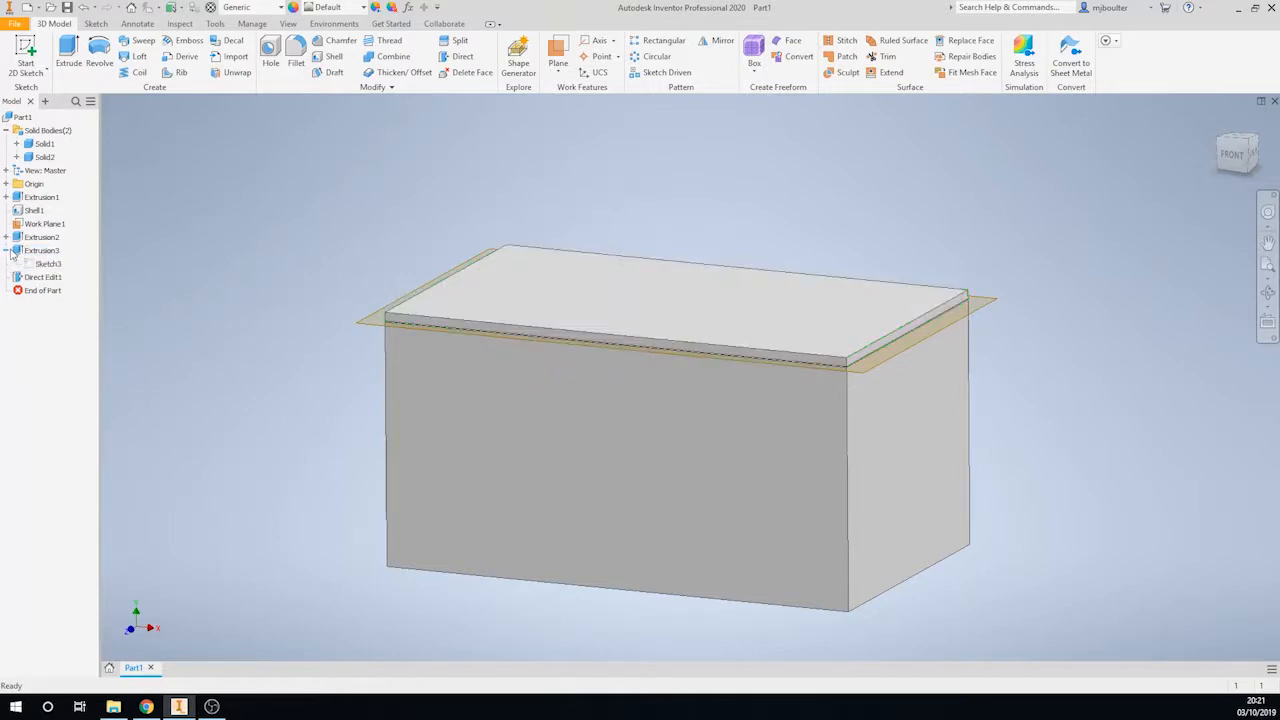
left_click(6, 237)
left_click(44, 251)
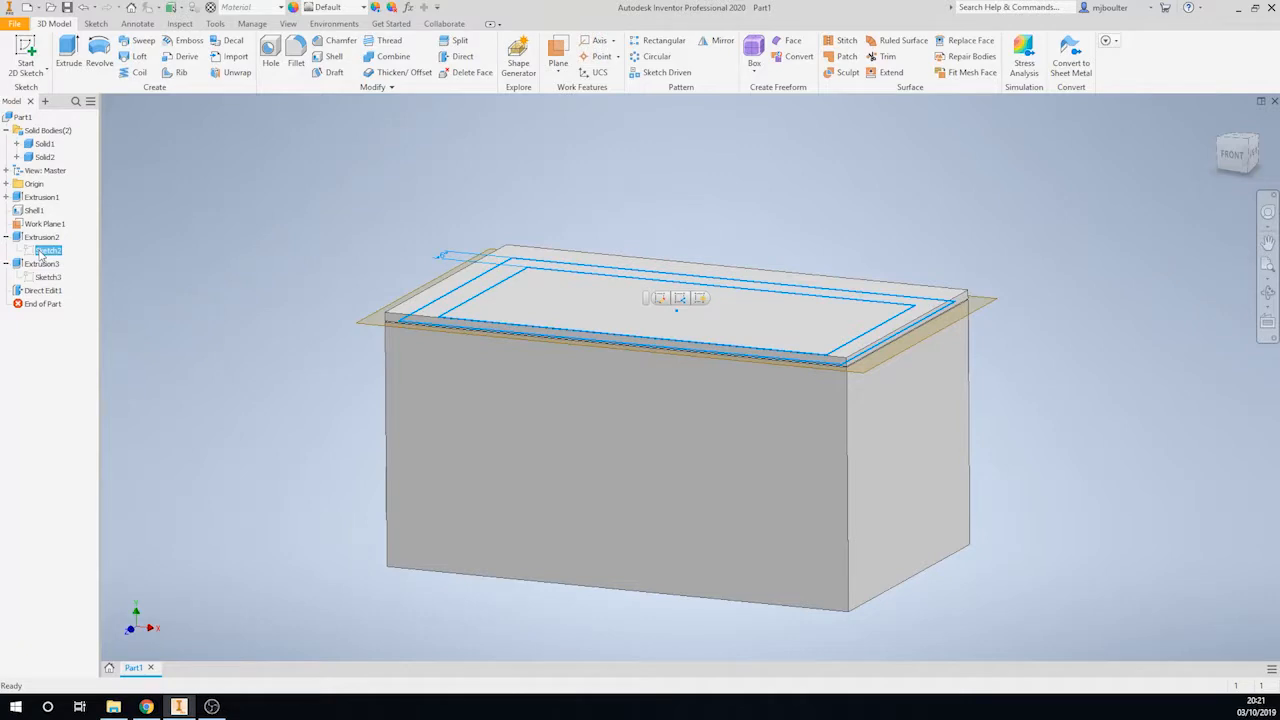
right_click(42, 256)
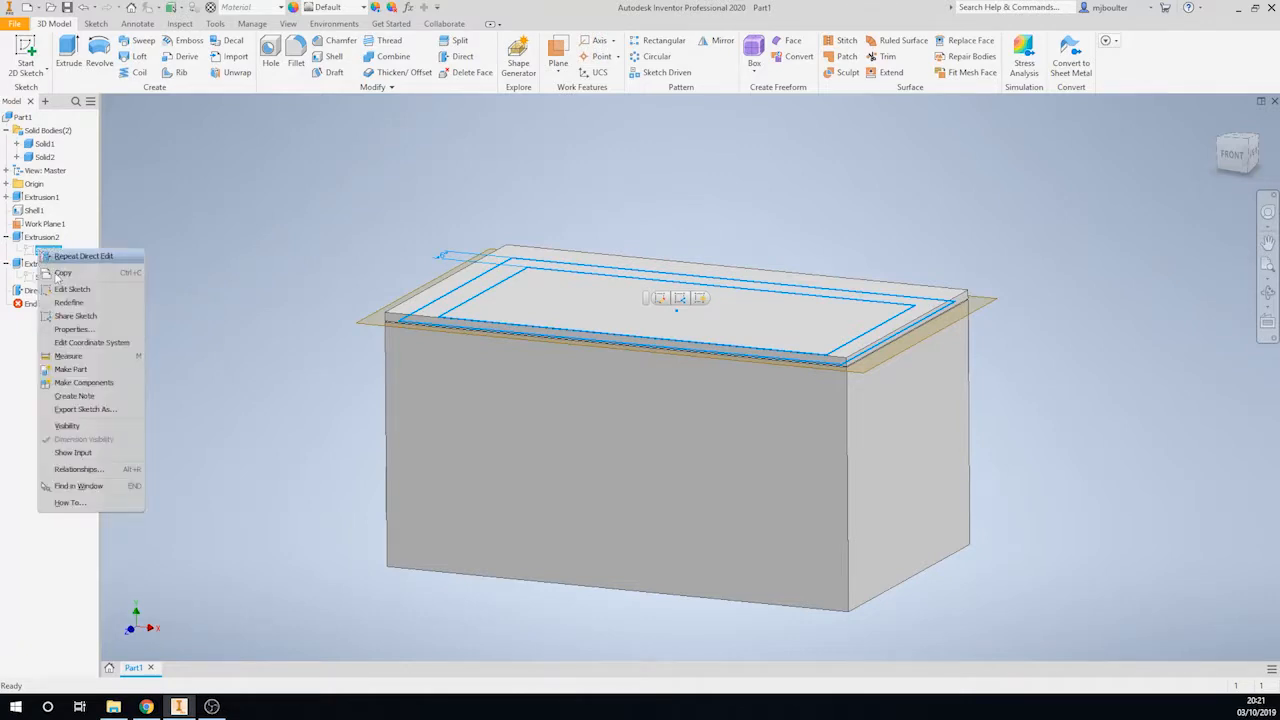
left_click(67, 426)
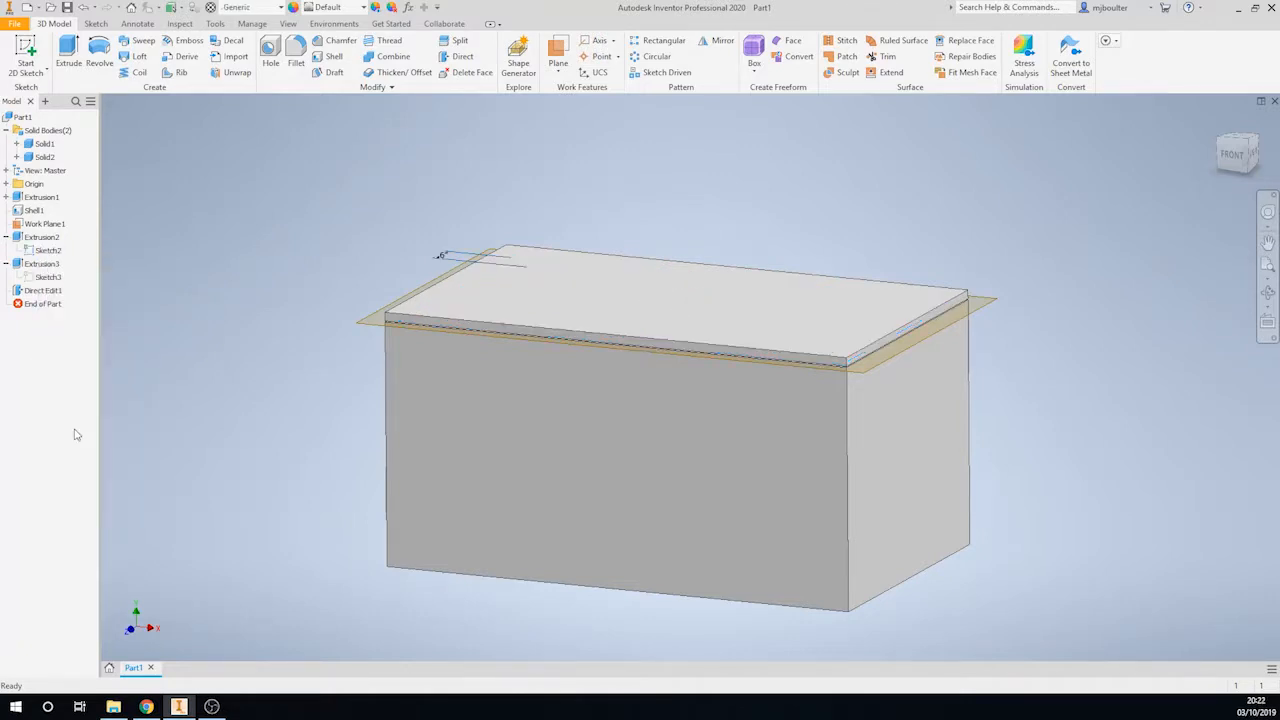
Edit the flange sketch, Sketch2, and offset its inner rectangle outward by about 3.7 mm
double_click(38, 251)
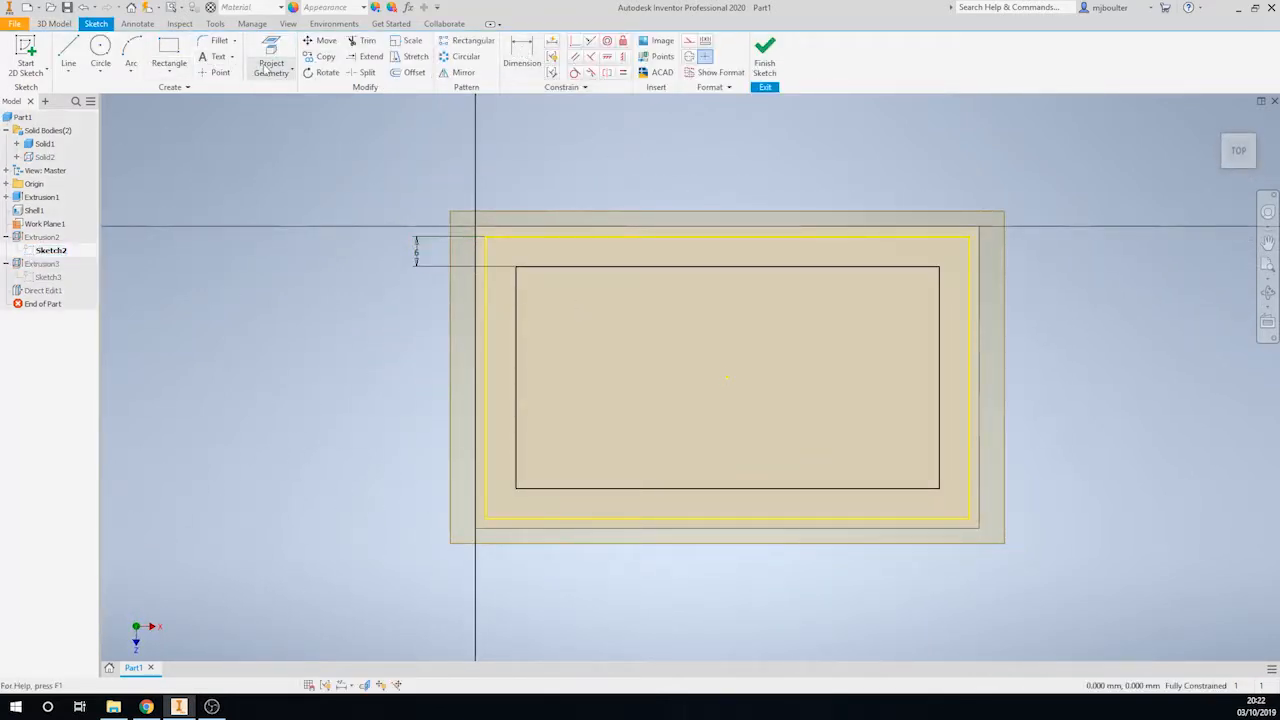
left_click(408, 72)
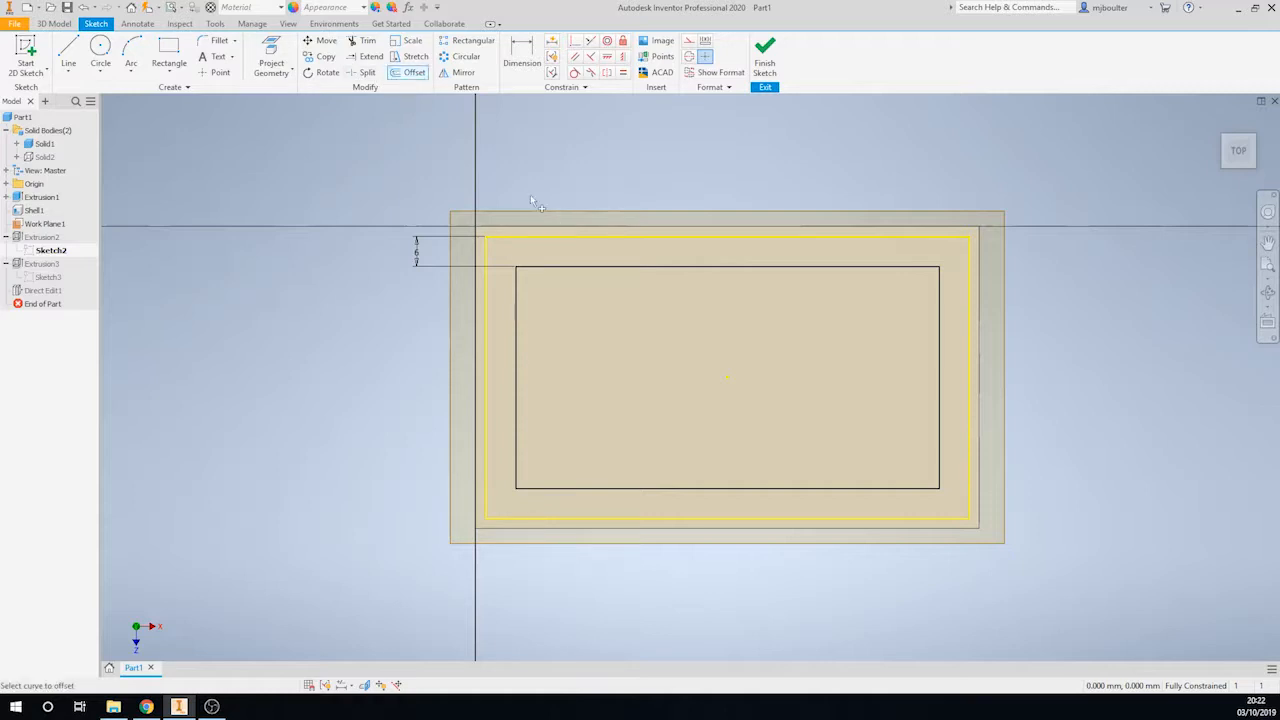
left_click(585, 269)
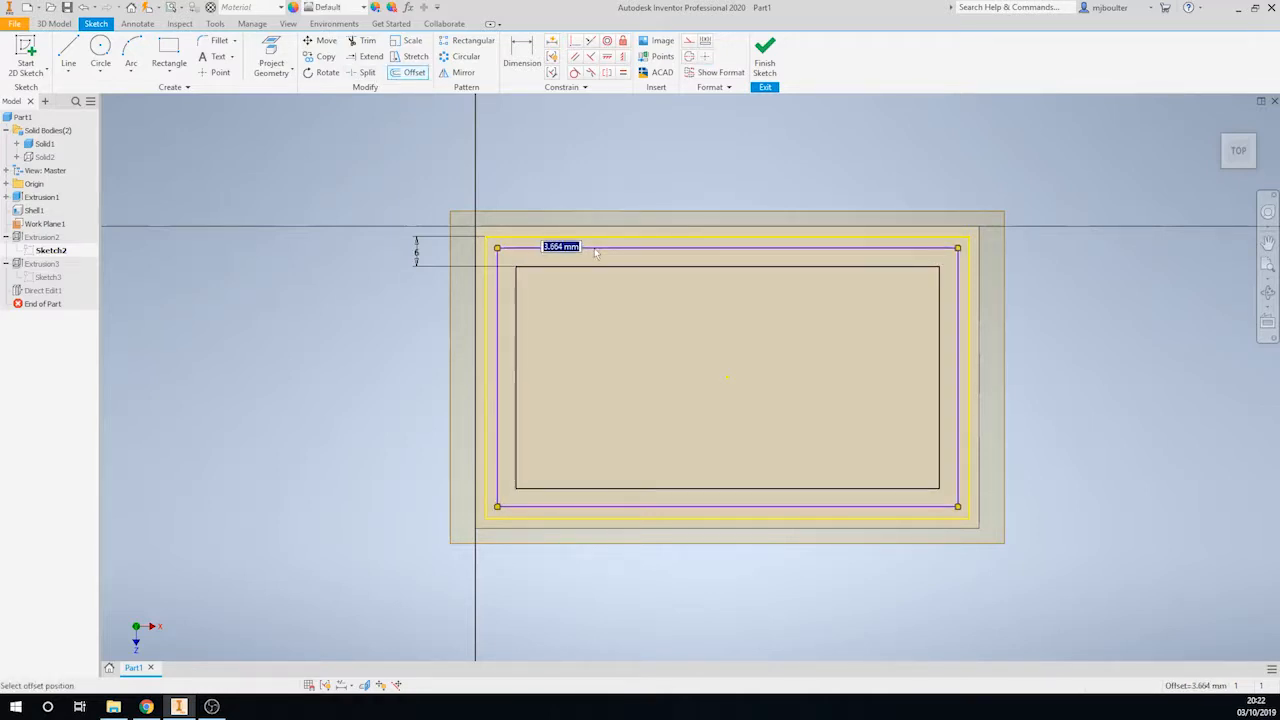
left_click(597, 252)
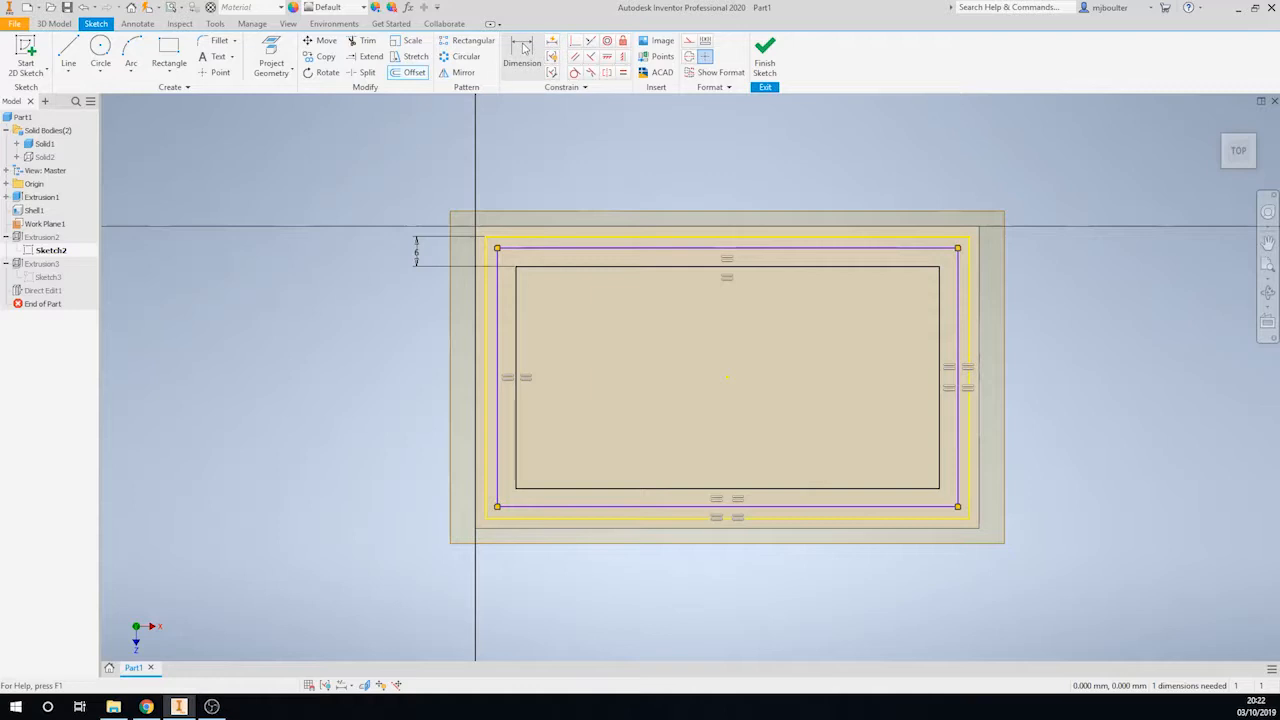
Dimension the spacing between the new offset rectangle and the inner rectangle as flange/2
left_click(524, 50)
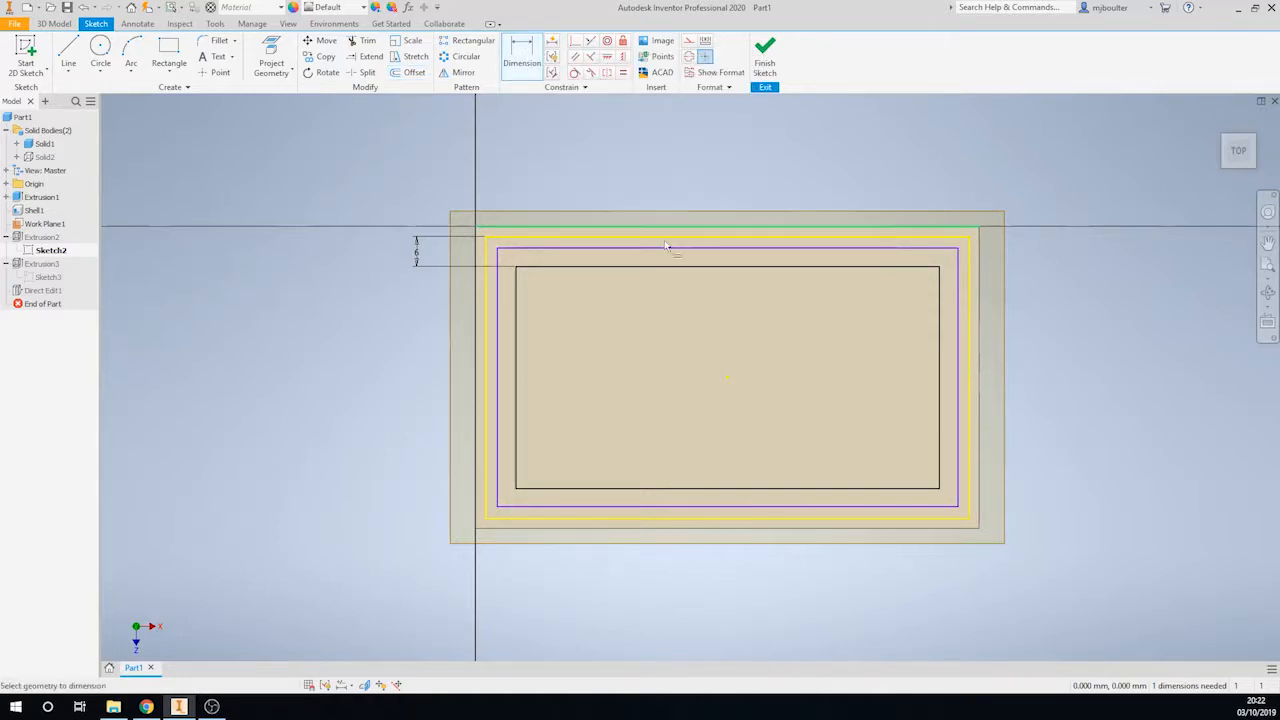
left_click(667, 250)
left_click(675, 267)
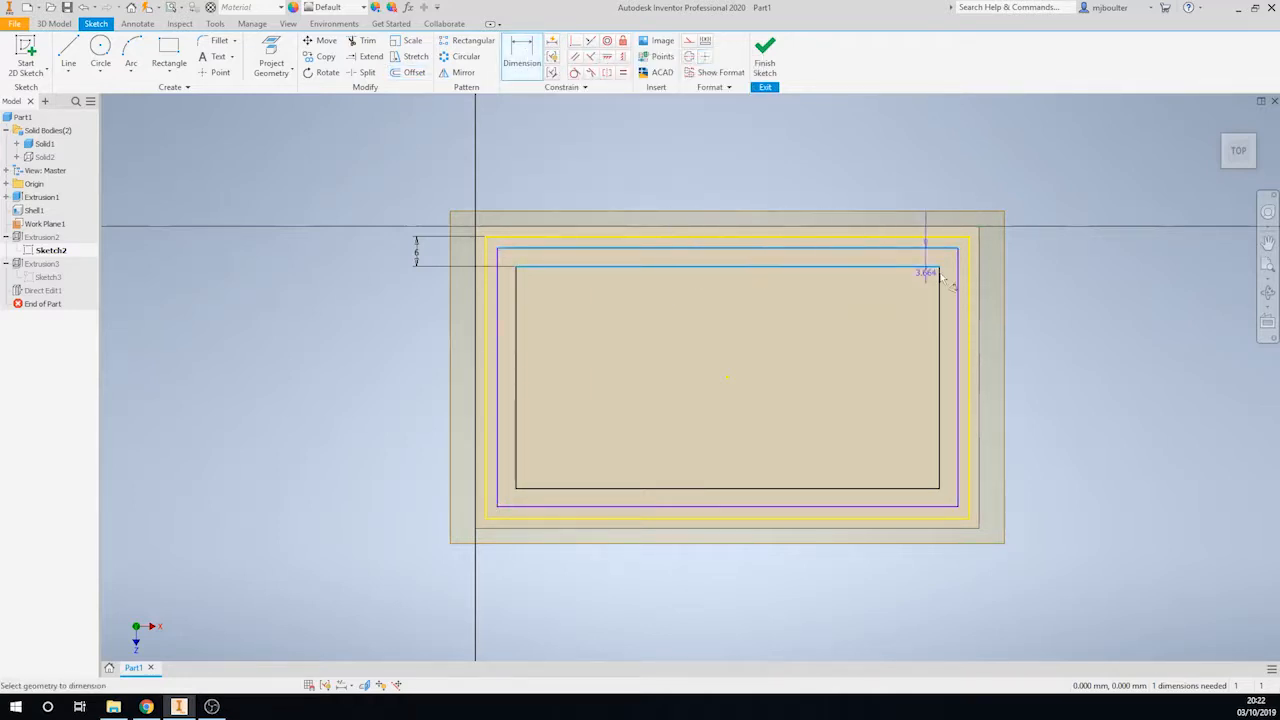
left_click(1083, 256)
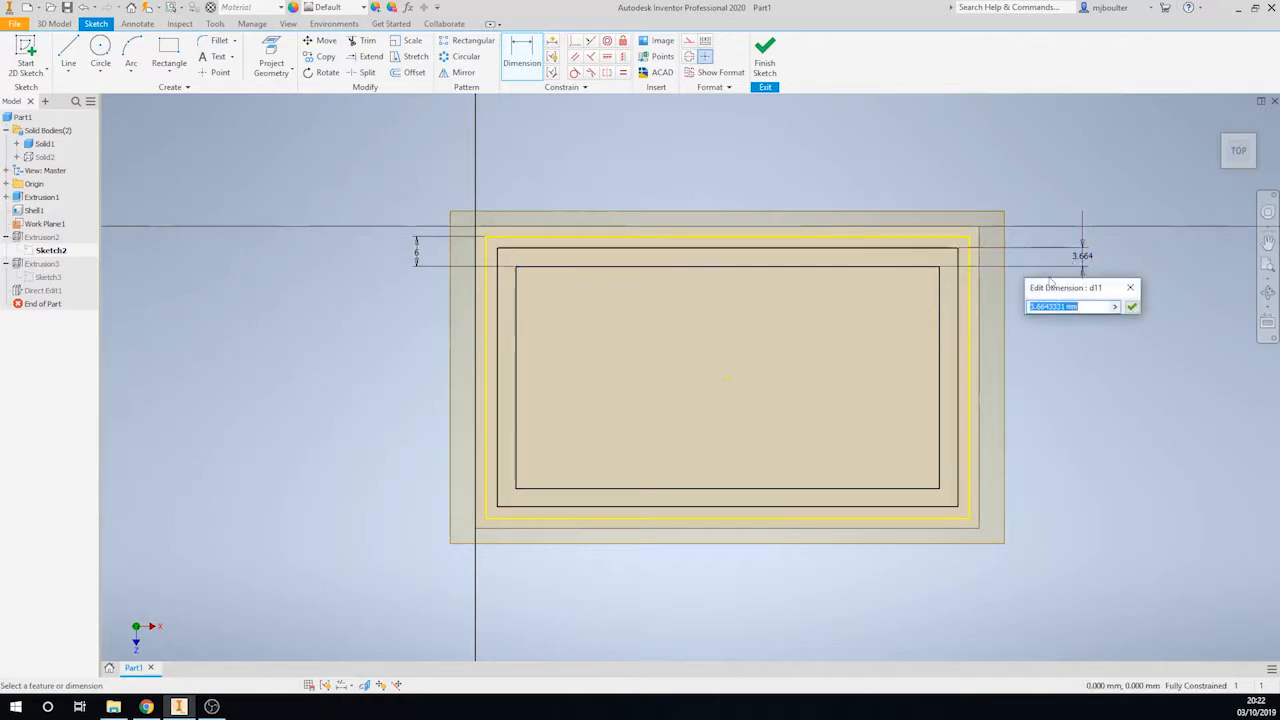
type("flange/2")
key("Return")
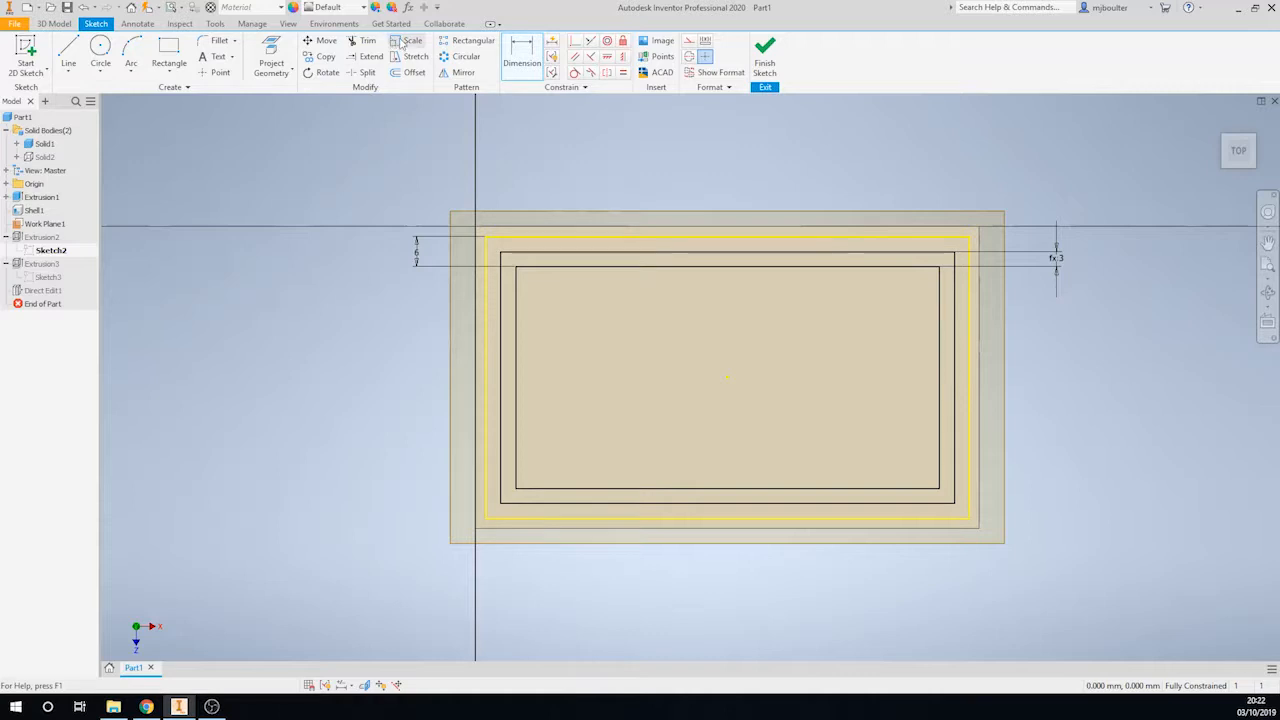
Fillet all four corners of the new offset rectangle with a 5 mm radius and finish the sketch
left_click(218, 40)
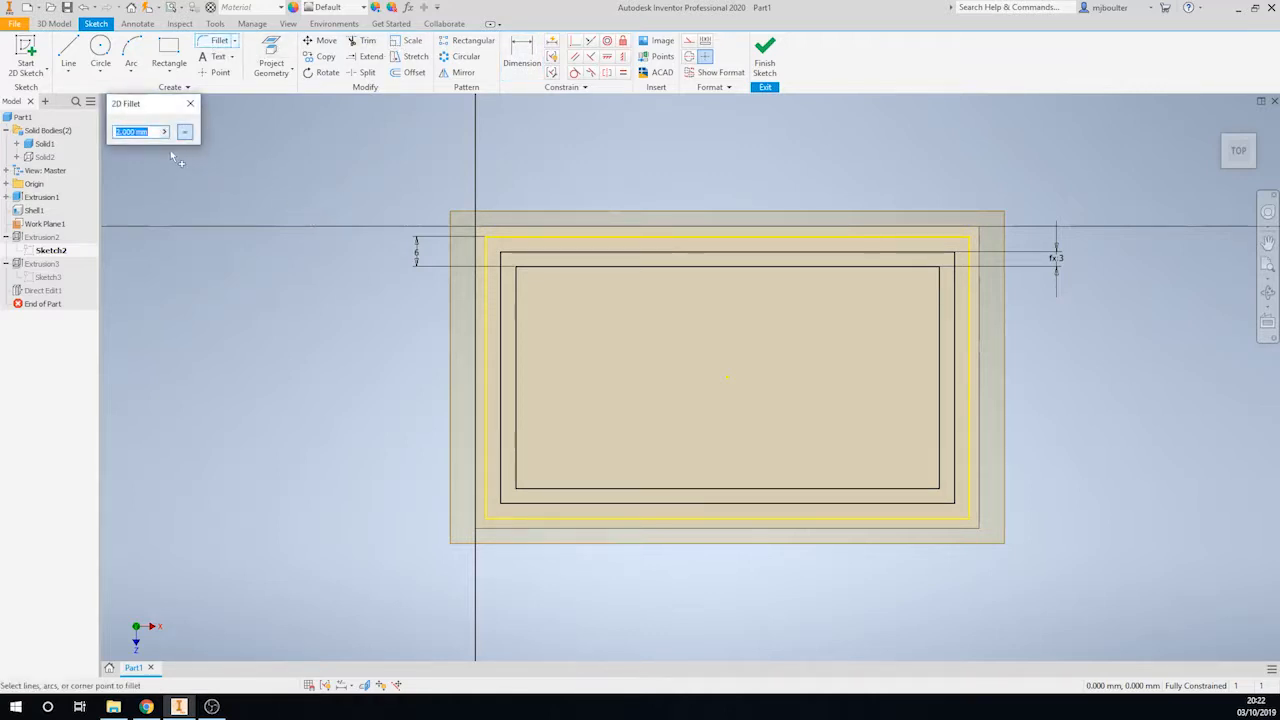
type("5")
left_click(503, 268)
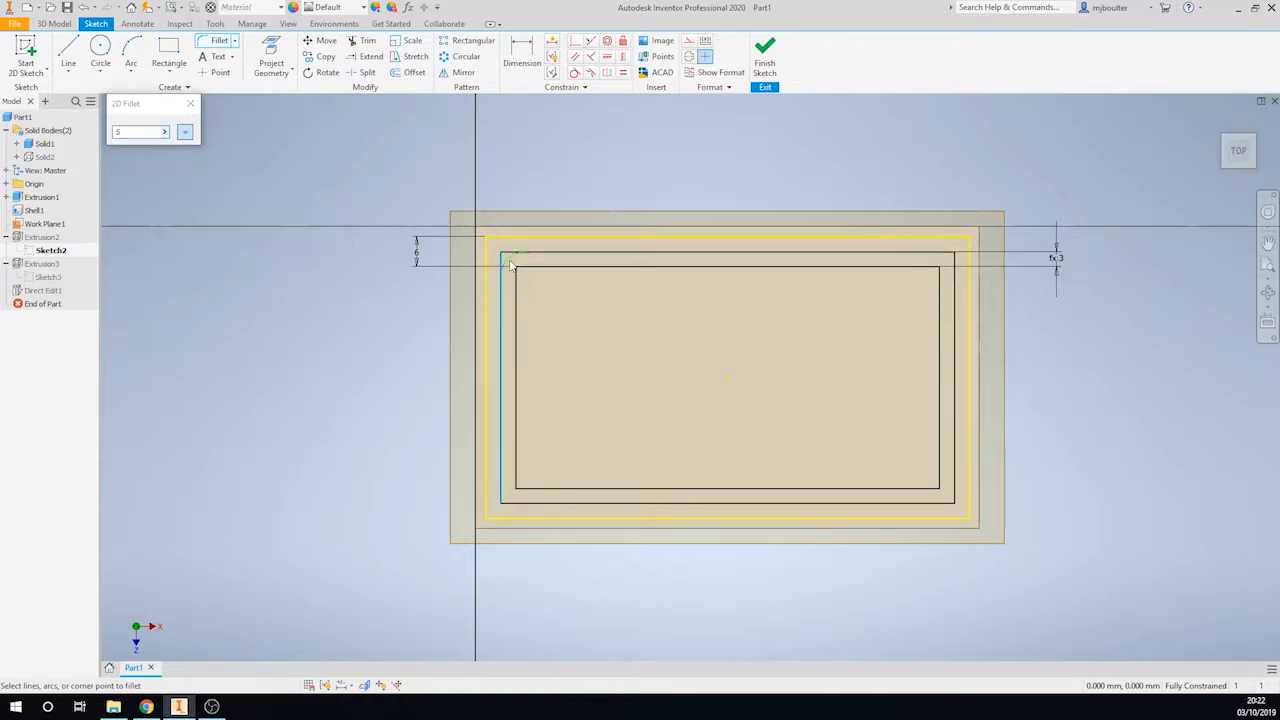
left_click(523, 251)
left_click(956, 272)
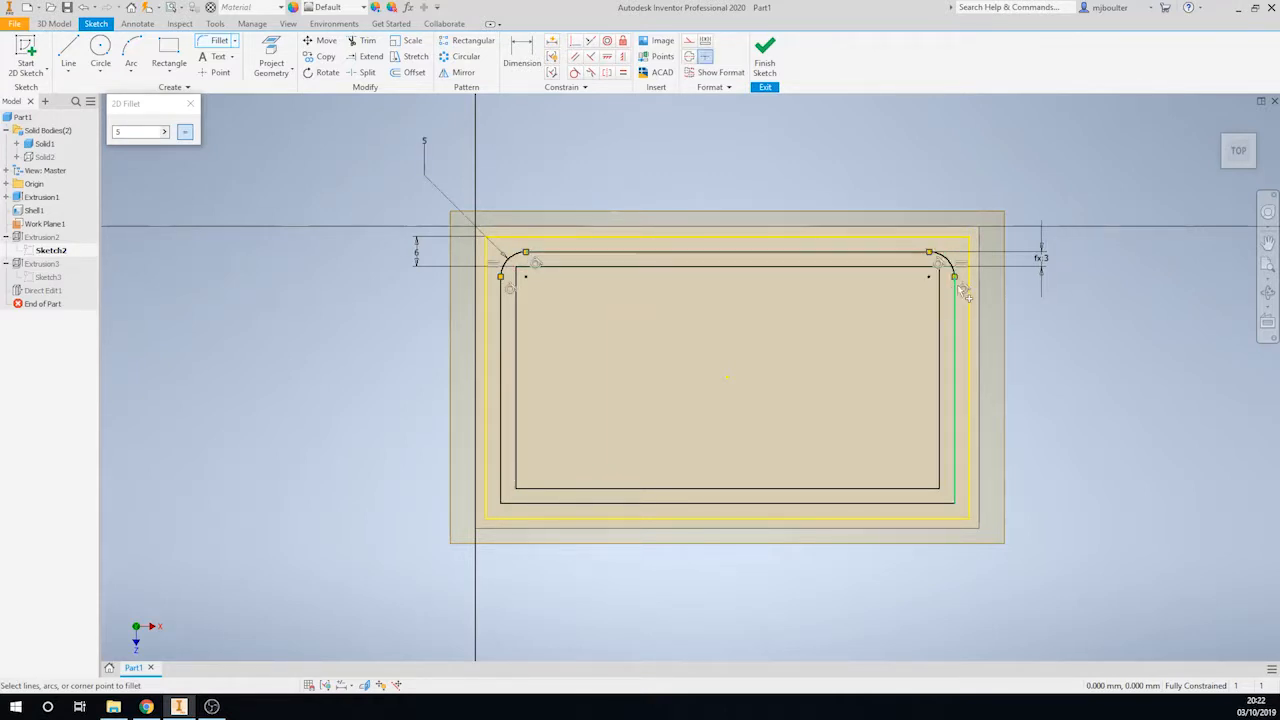
left_click(957, 472)
left_click(932, 505)
left_click(527, 508)
left_click(501, 486)
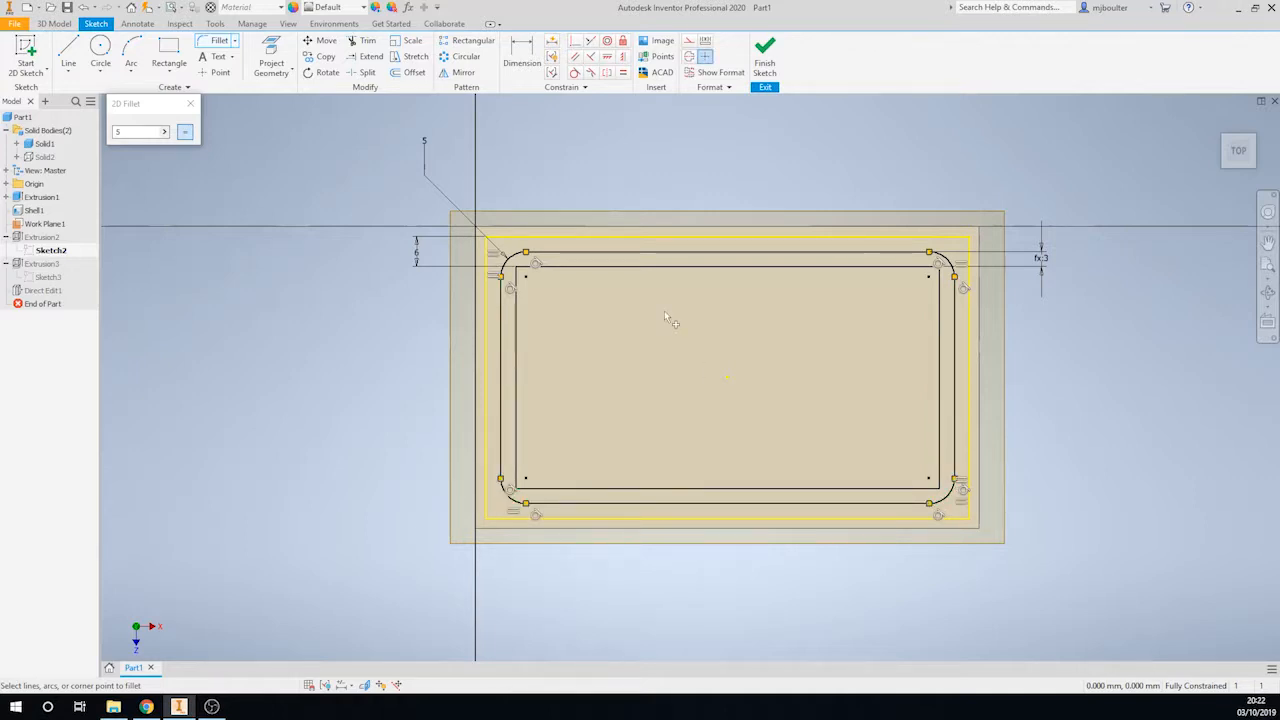
left_click(765, 47)
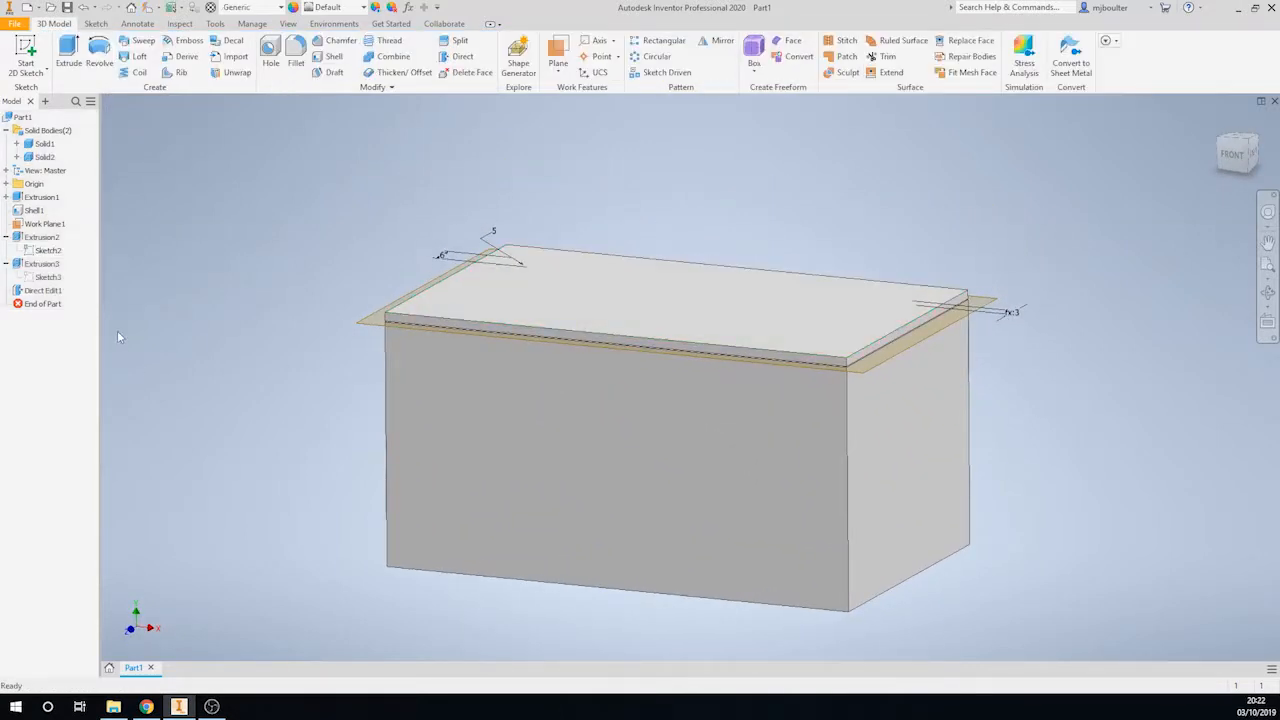
Hide the lid body, Solid2, and make the origin's YZ Plane visible
right_click(31, 156)
left_click(57, 236)
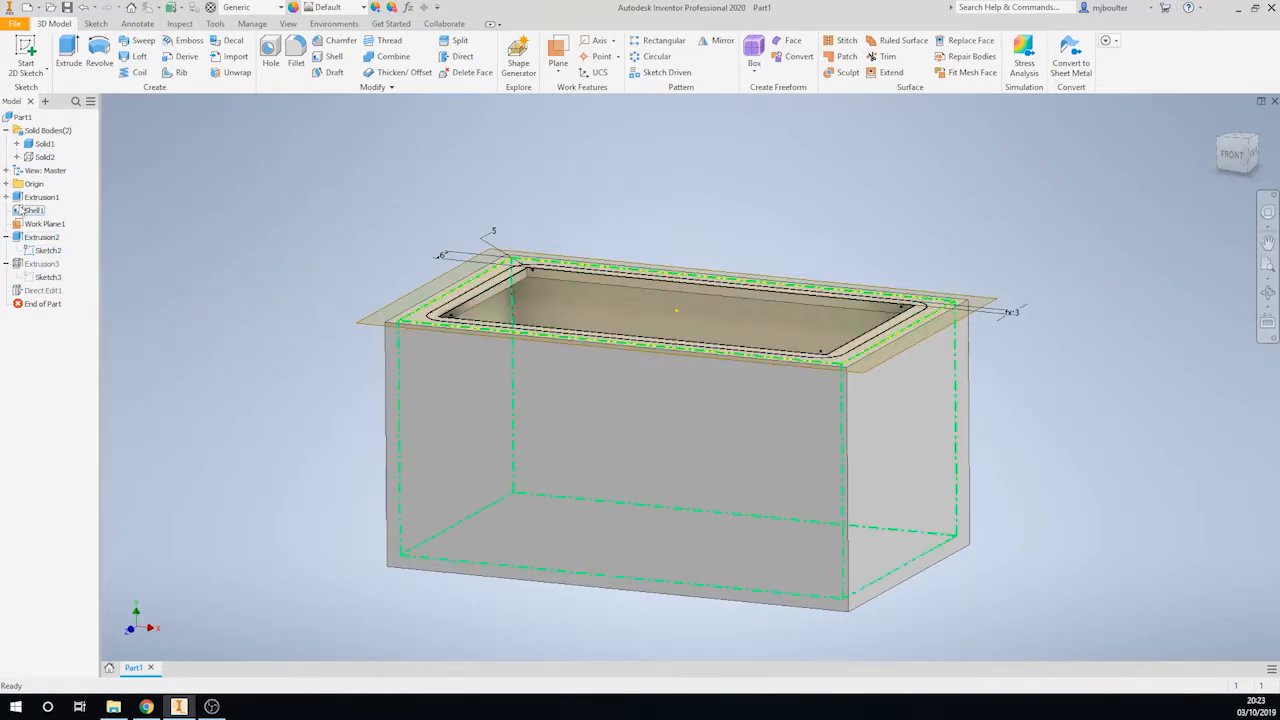
left_click(6, 184)
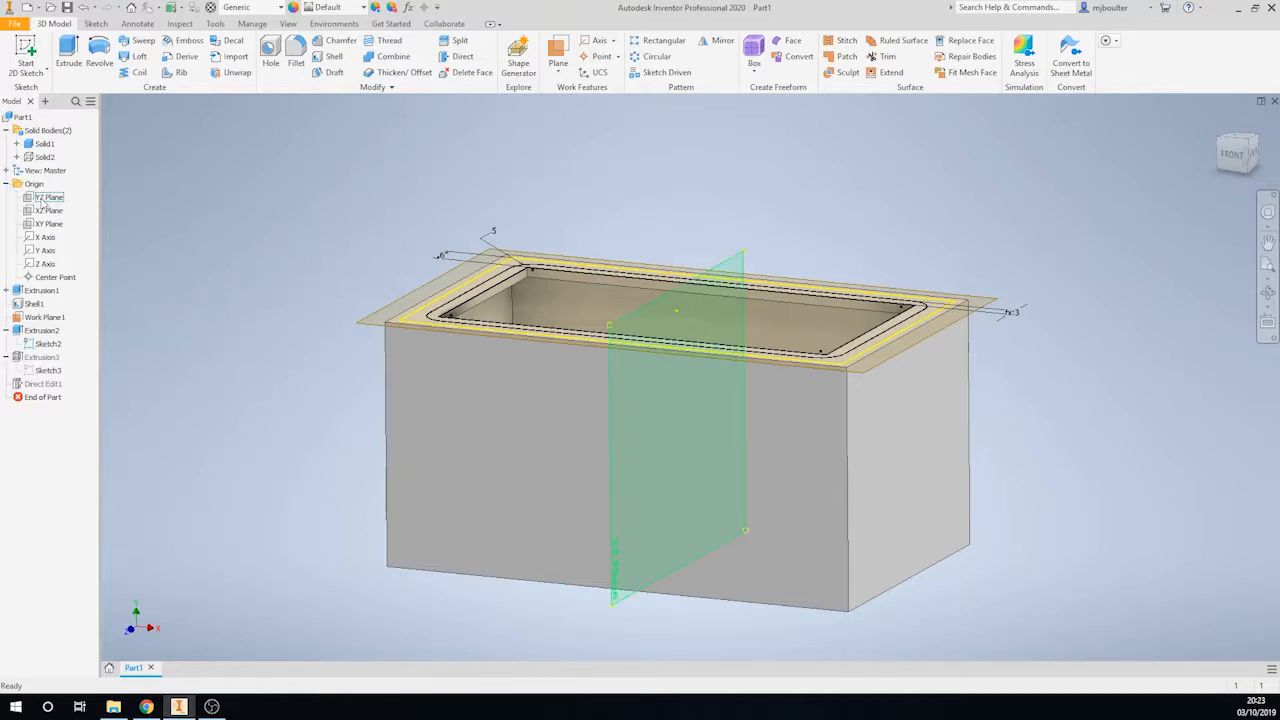
right_click(43, 201)
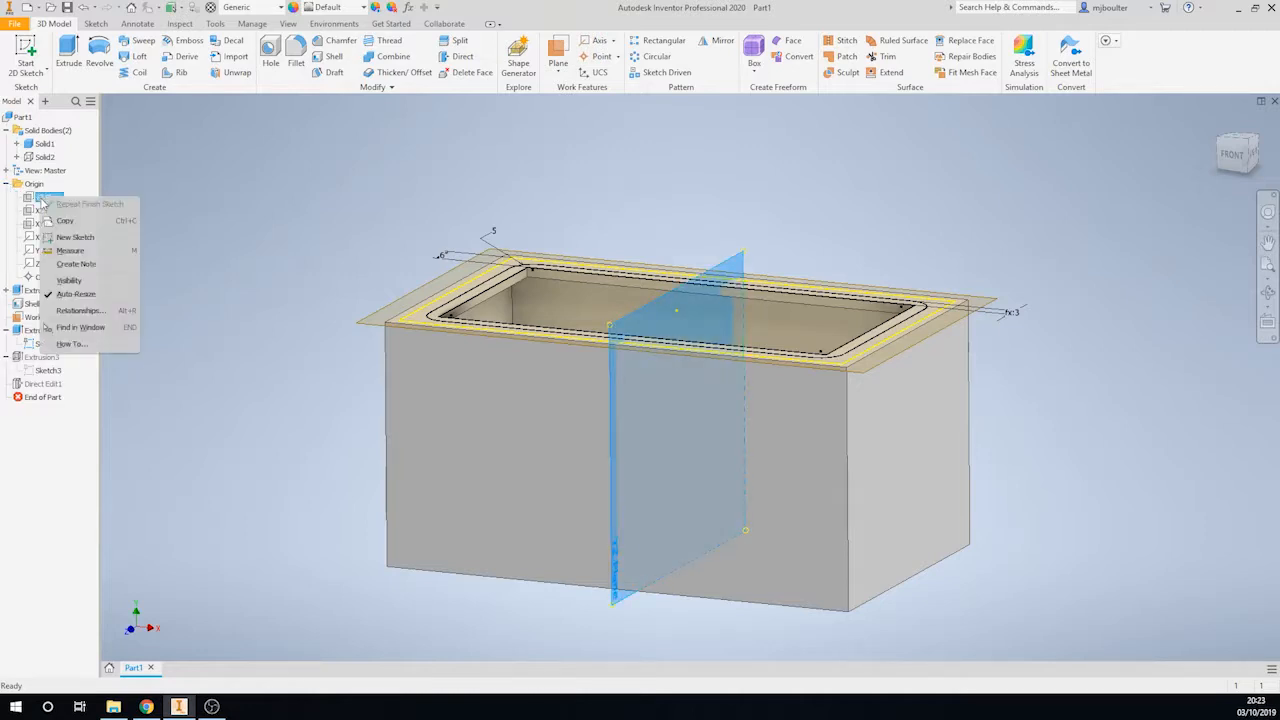
left_click(66, 281)
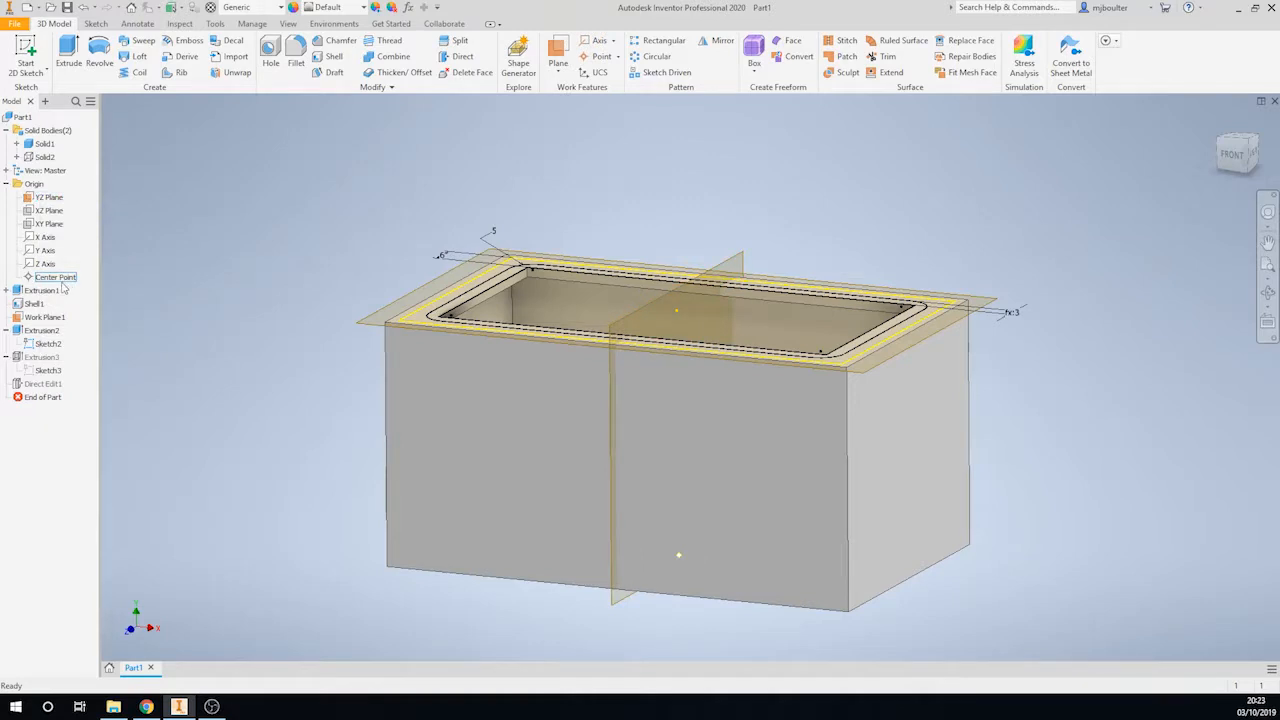
Start a 2D sketch on the YZ Plane, slice the graphics at the sketch plane and switch to an angled view
left_click(26, 55)
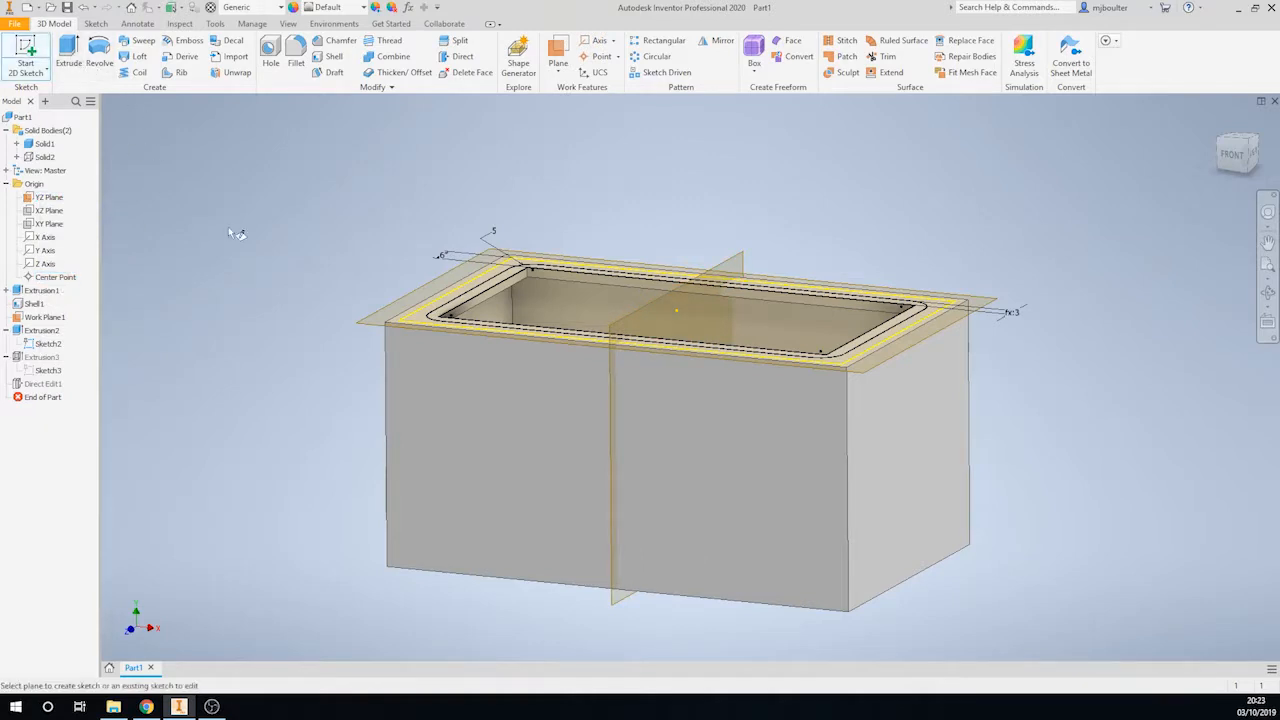
left_click(633, 312)
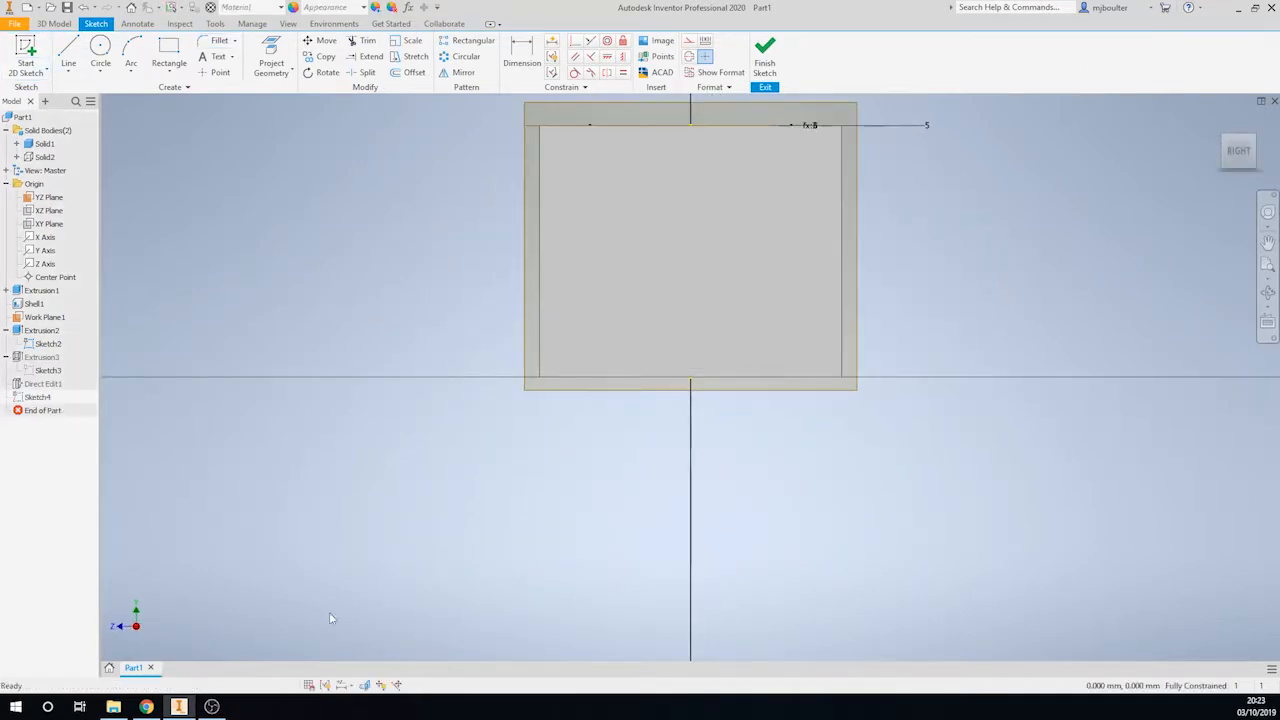
left_click(366, 685)
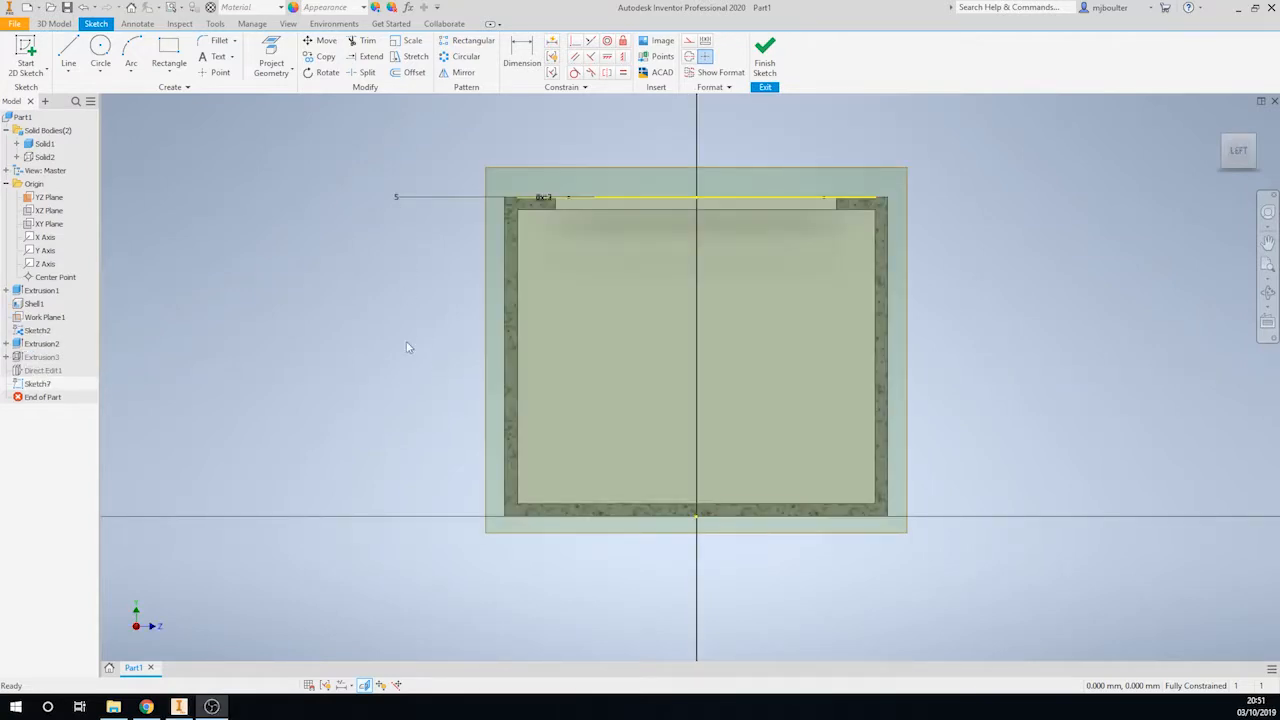
key("F6")
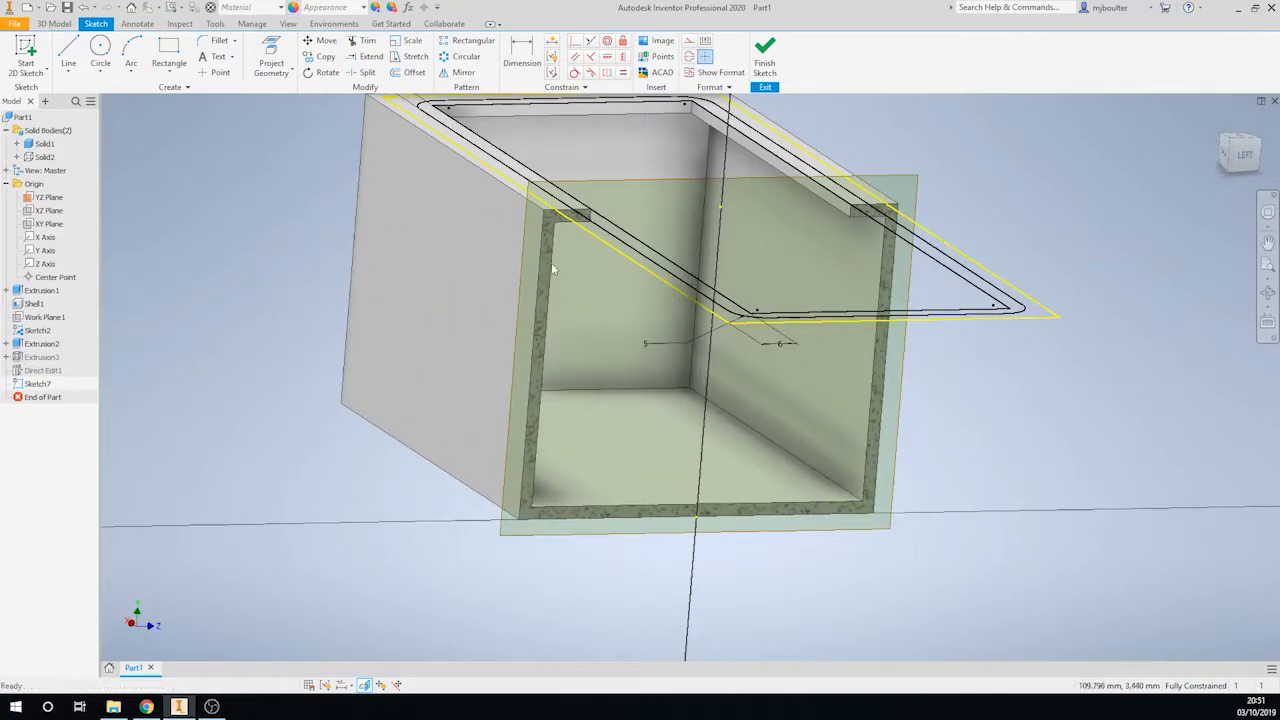
Project the flange's filleted offset line into the sketch and draw a circle about 2.1 mm in diameter where it crosses the sketch plane
left_click(589, 222)
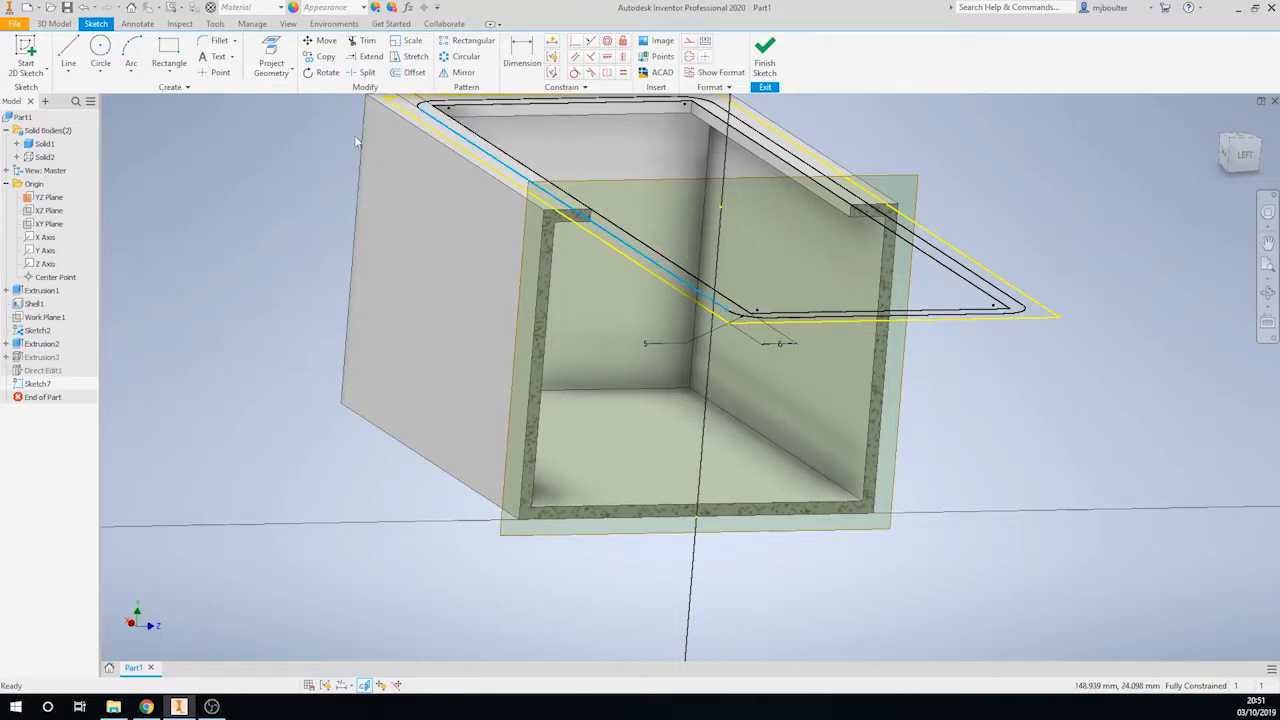
left_click(269, 52)
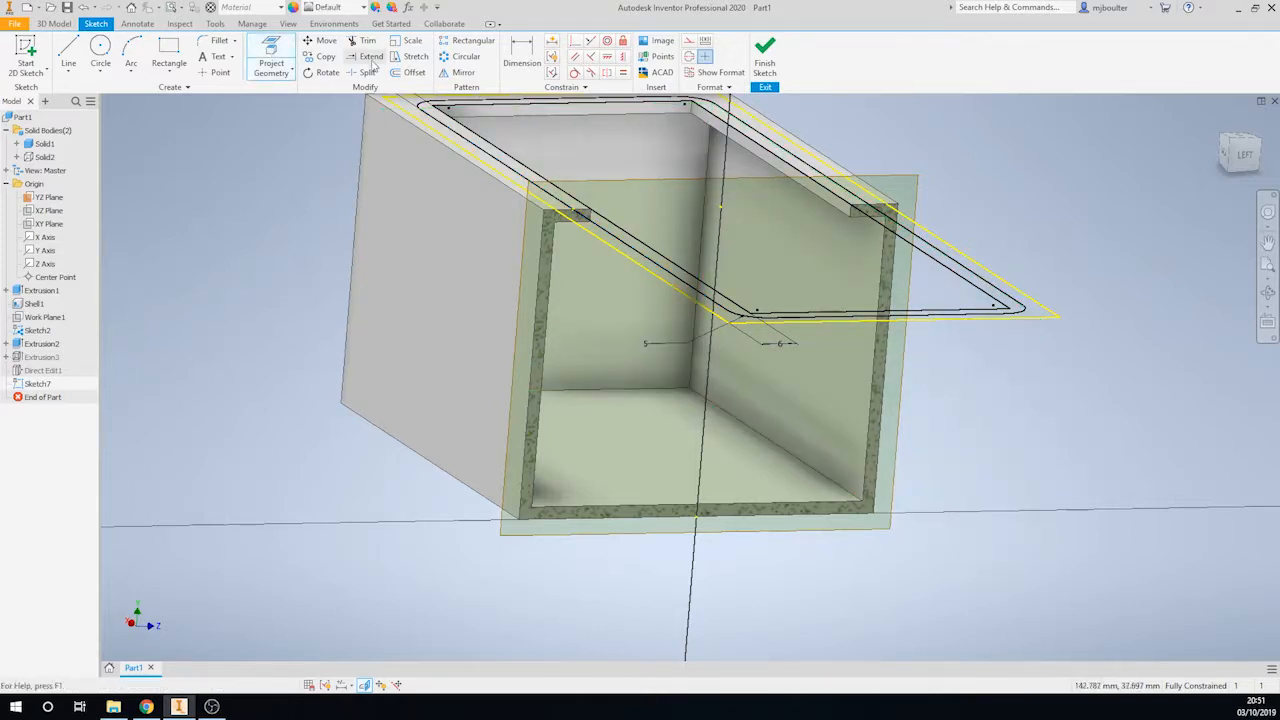
left_click(100, 47)
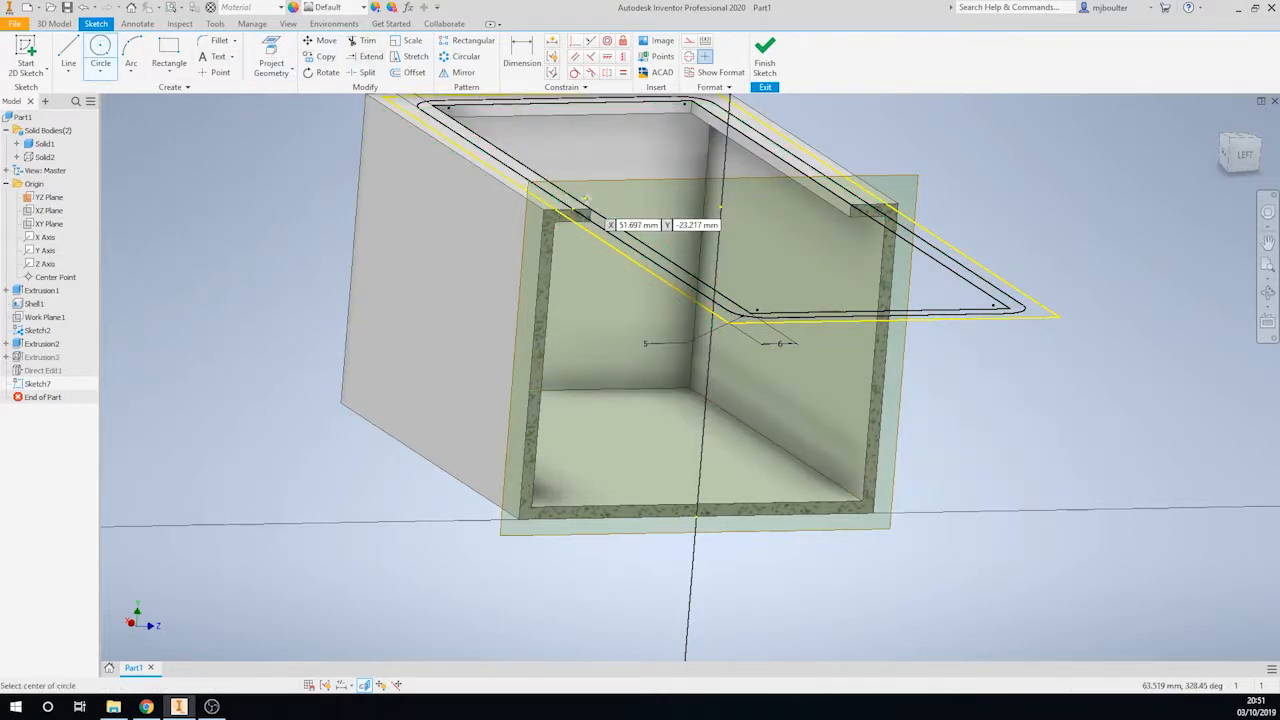
scroll(605, 210, "down", 1)
scroll(590, 218, "up", 5)
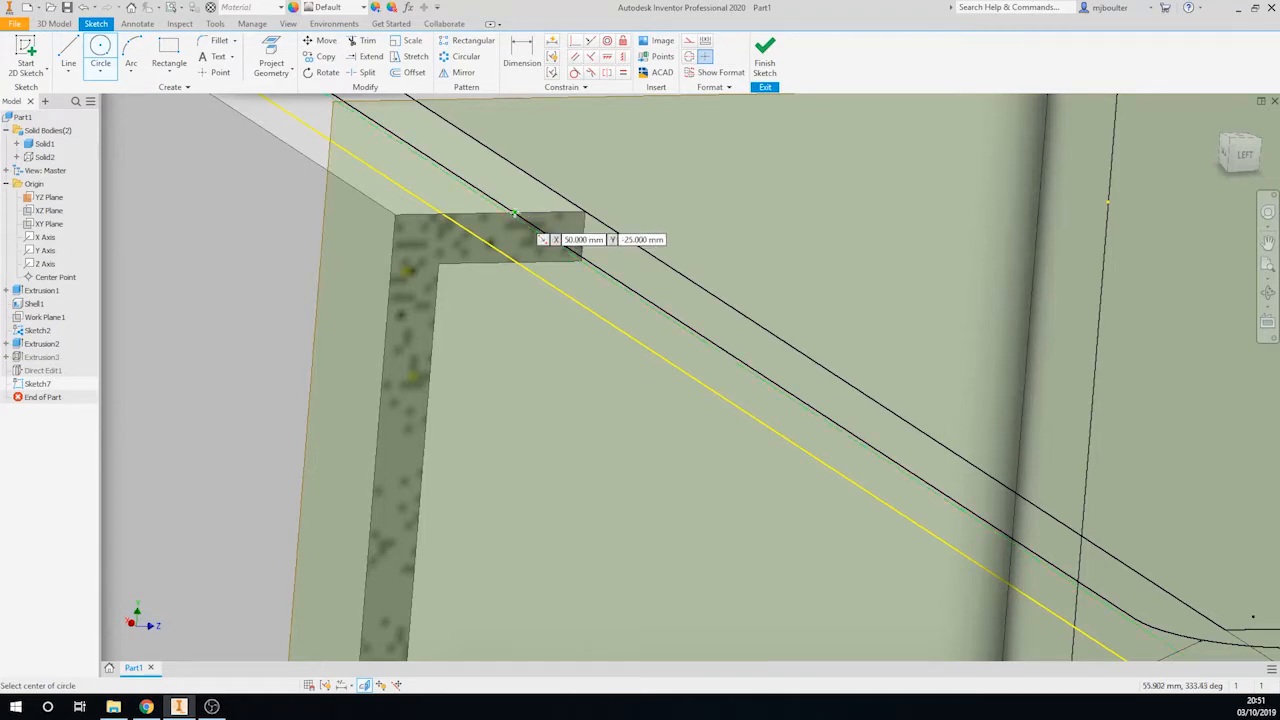
left_click(513, 213)
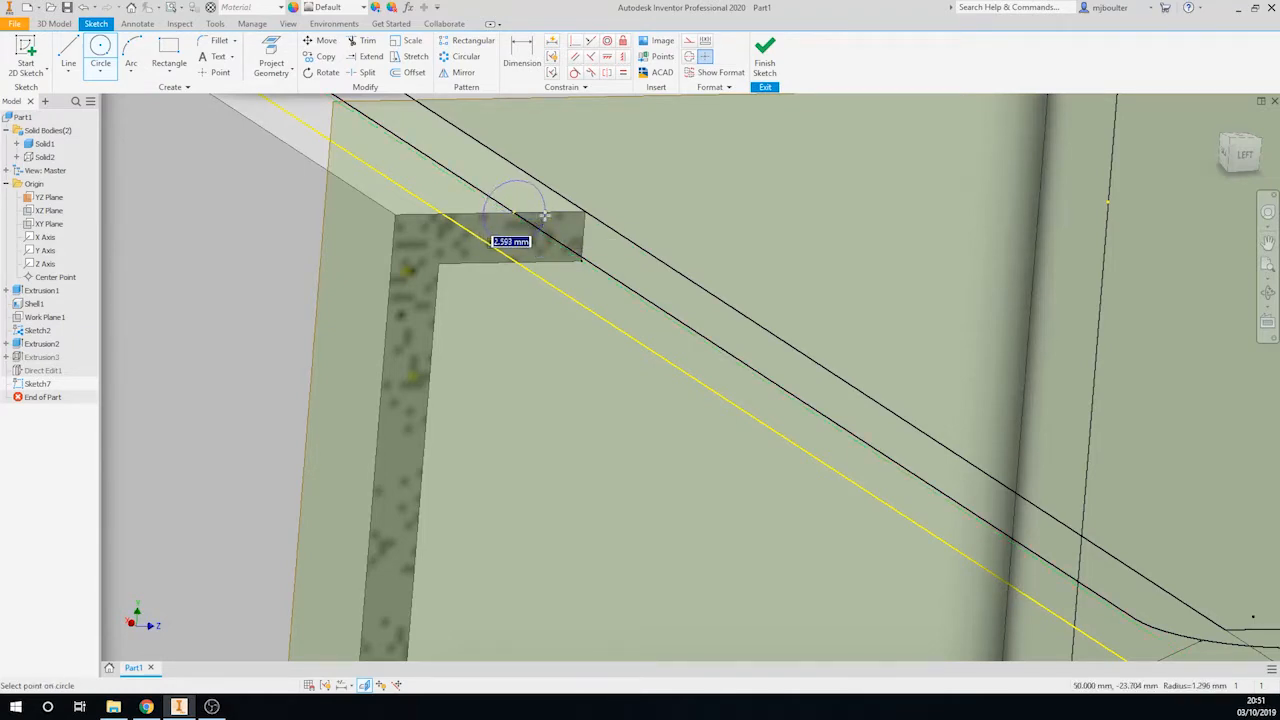
left_click(538, 203)
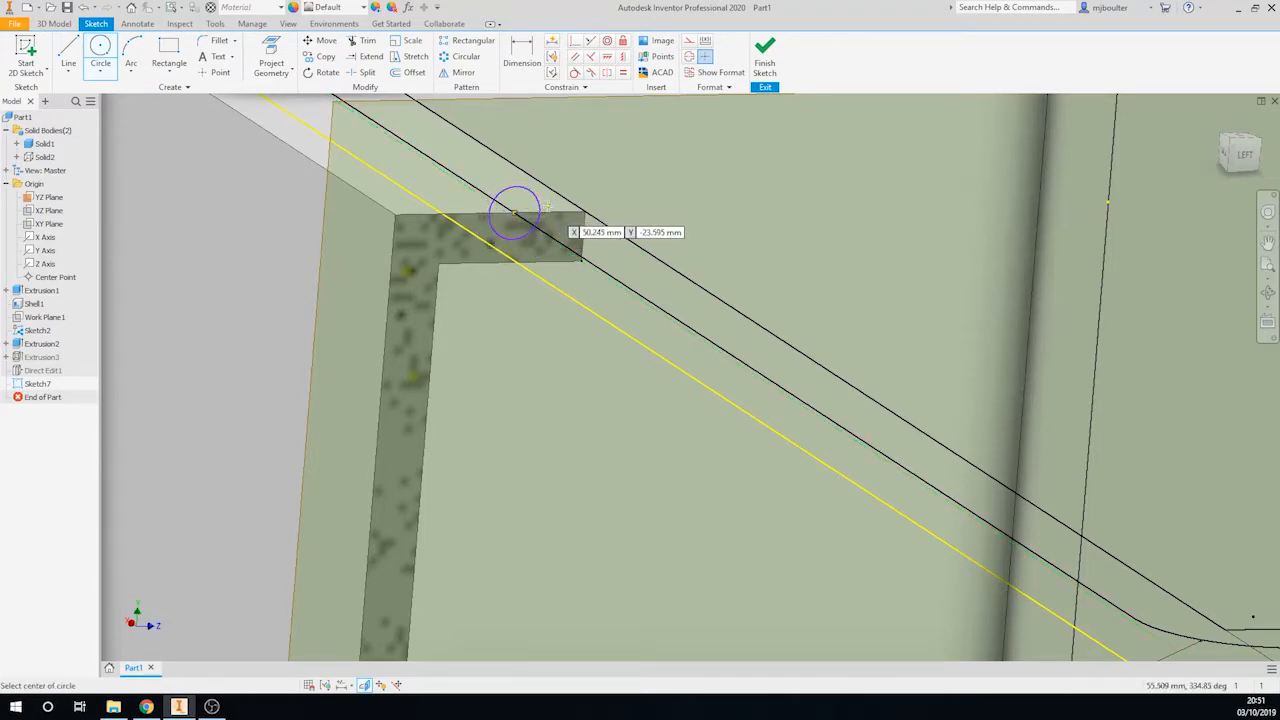
Dimension the circle's diameter as 2 mm and finish the sketch
left_click(522, 52)
left_click(528, 193)
left_click(664, 198)
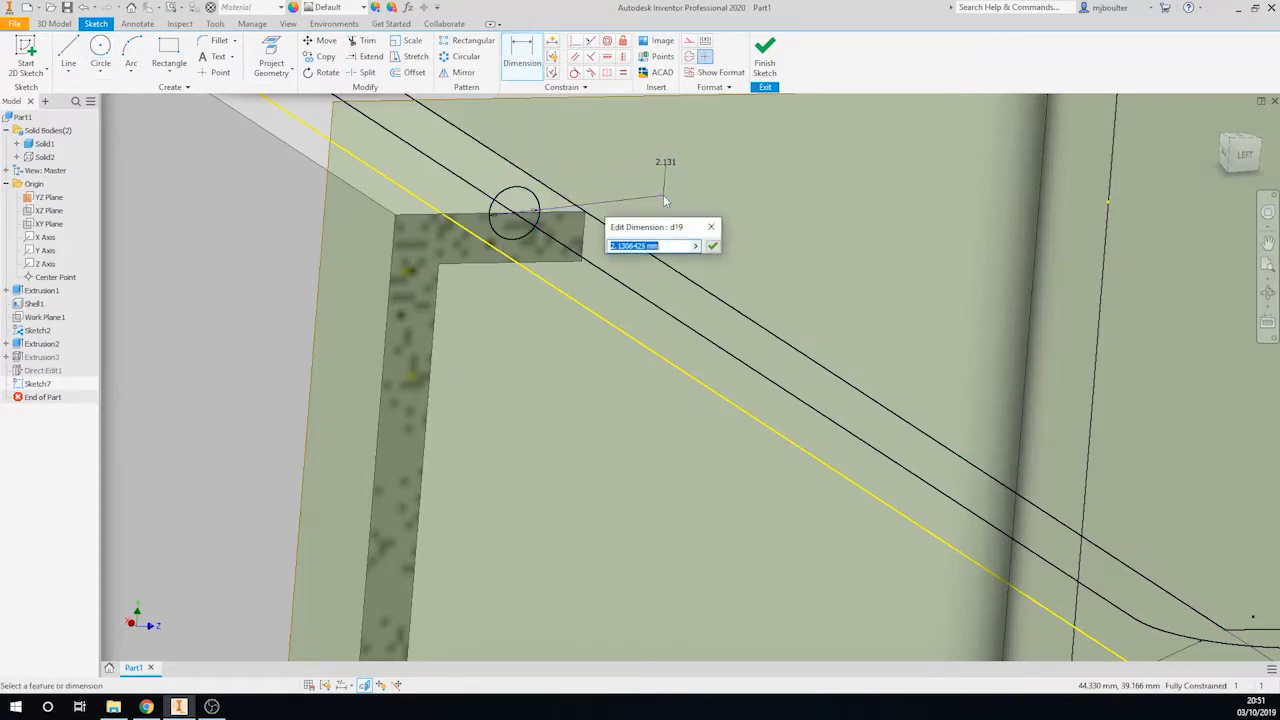
type("2")
key("Return")
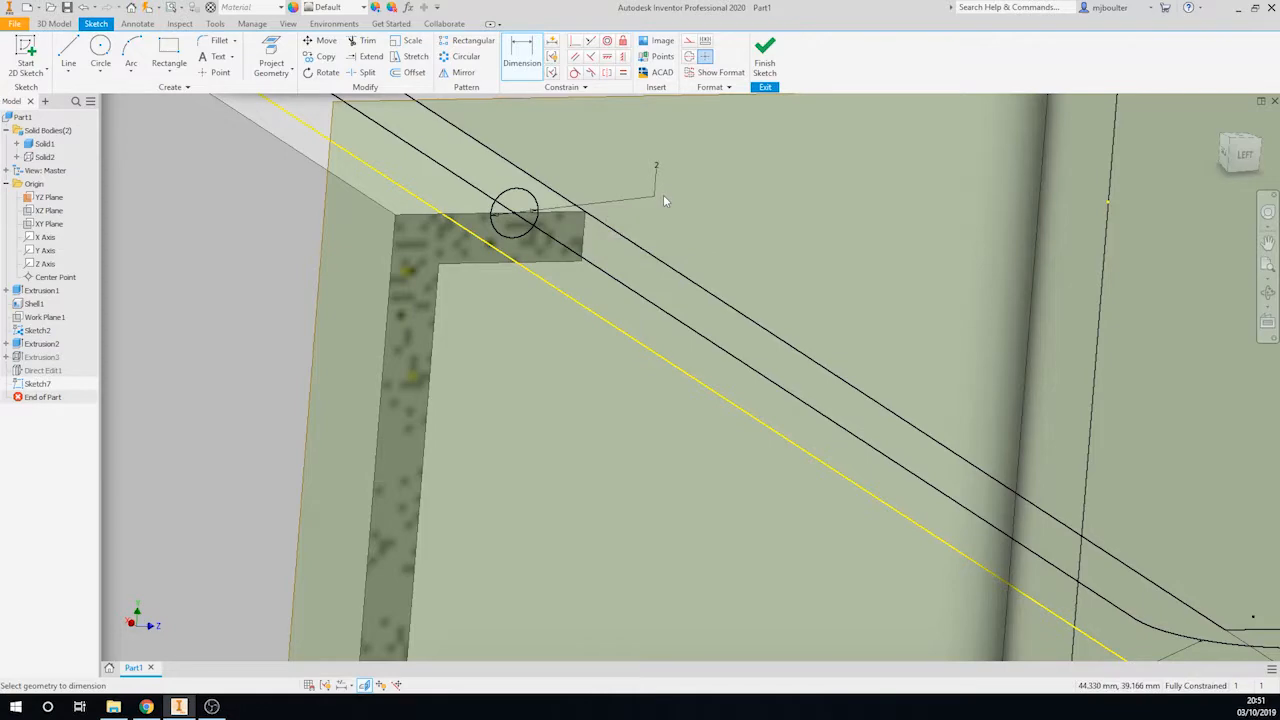
left_click(765, 60)
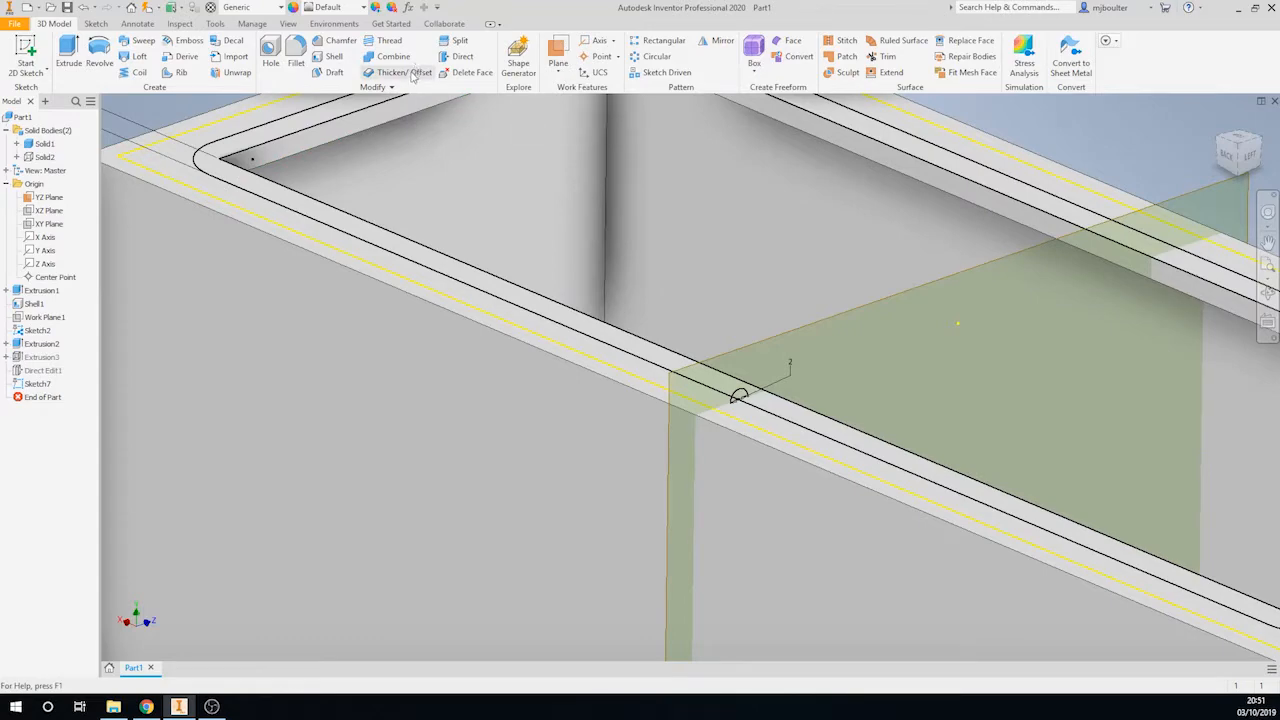
Sweep the 2 mm circle along the filleted rectangle path as a cut to form a groove in the box flange
left_click(139, 42)
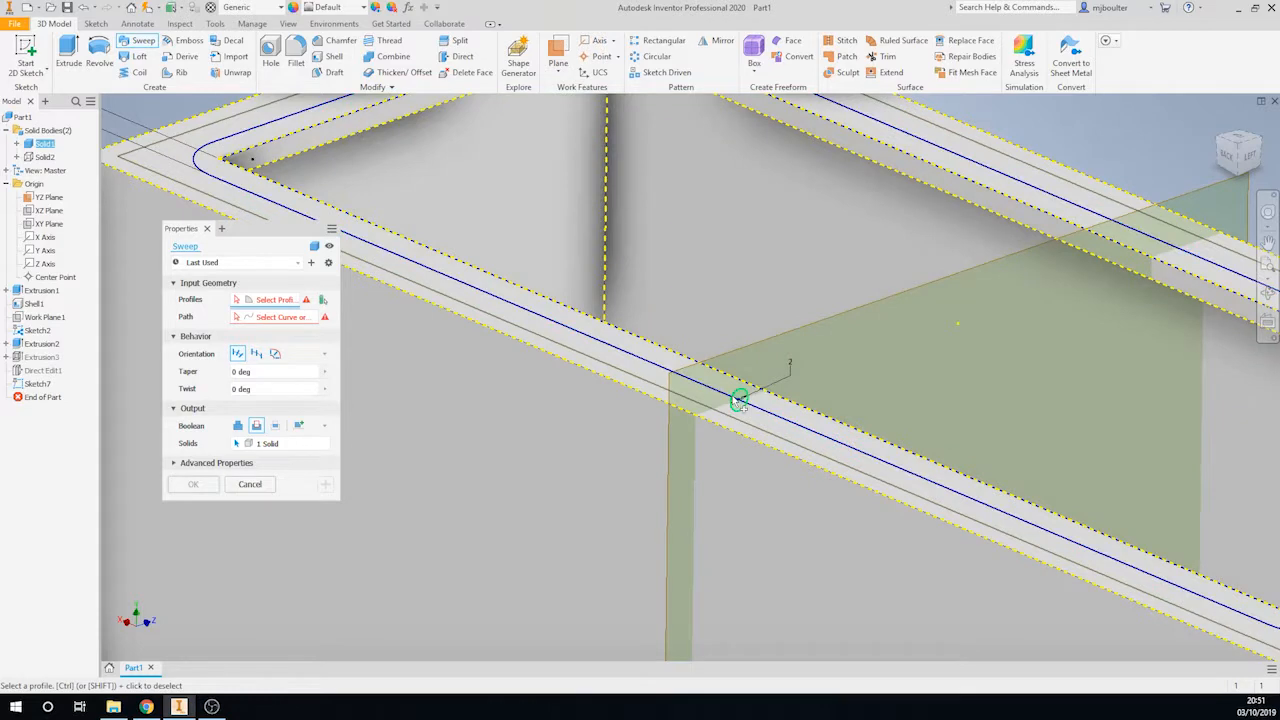
left_click(739, 401)
left_click(262, 318)
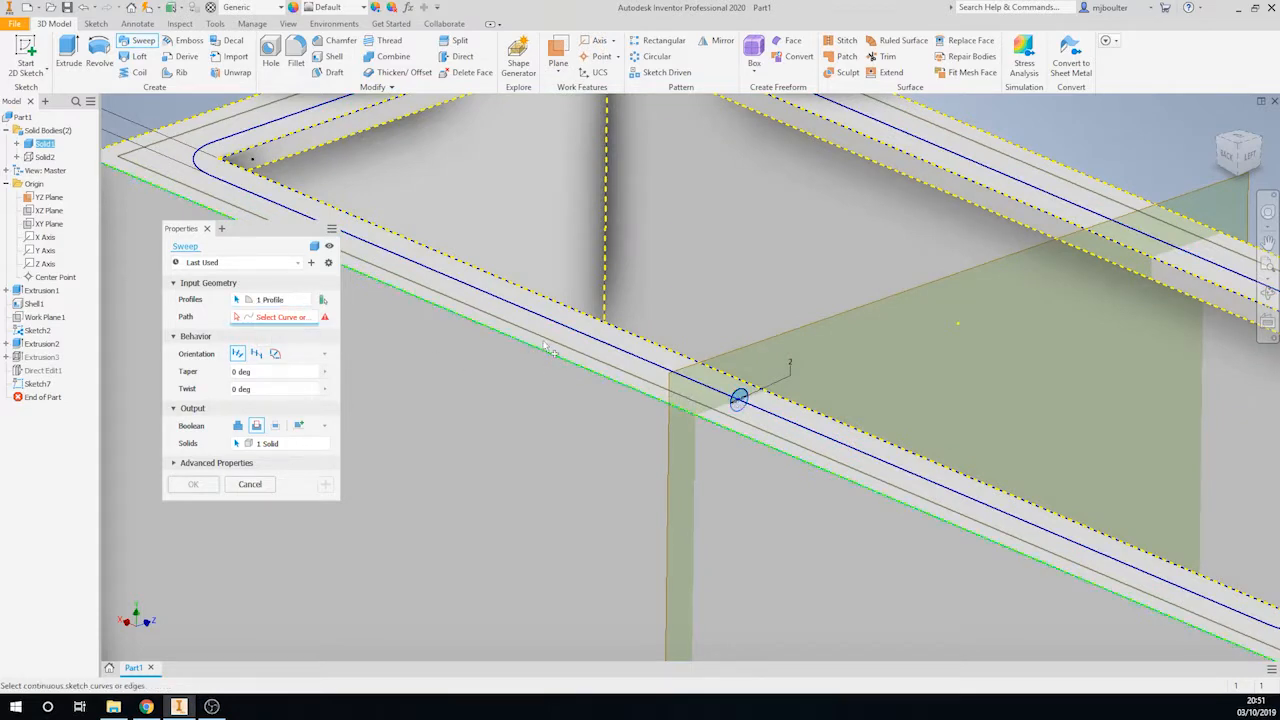
left_click(628, 363)
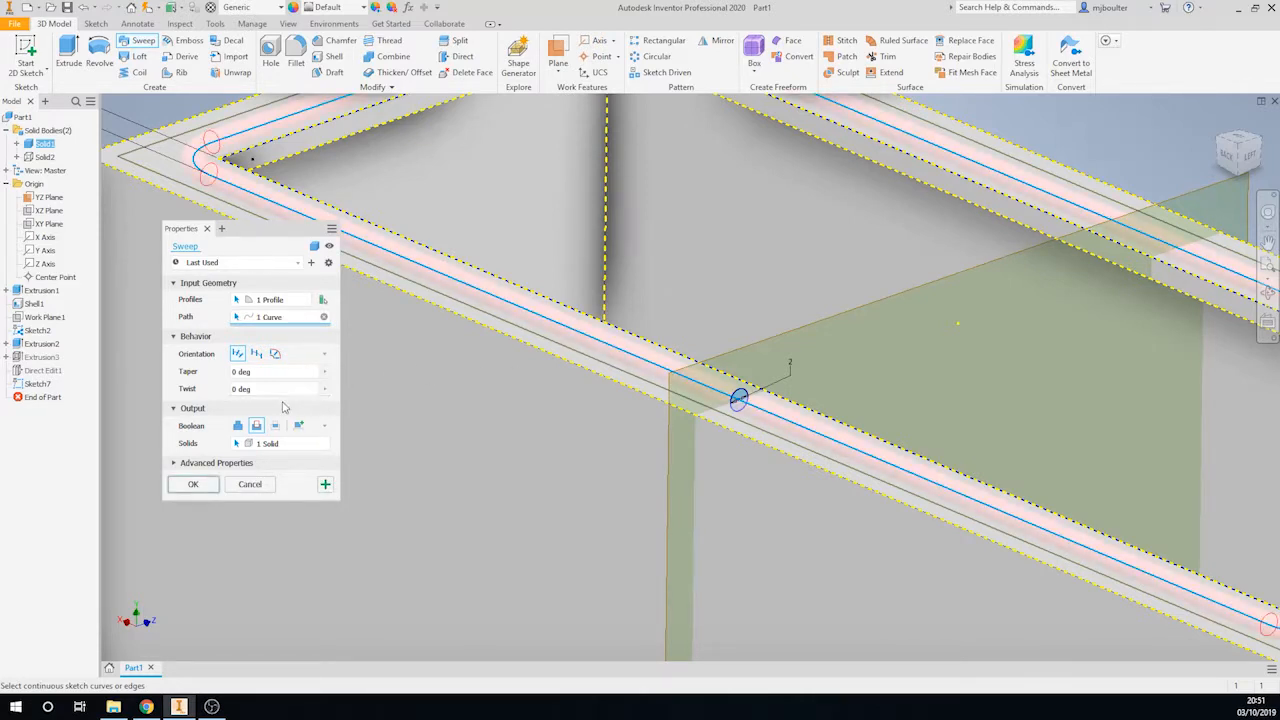
left_click(256, 427)
left_click(195, 484)
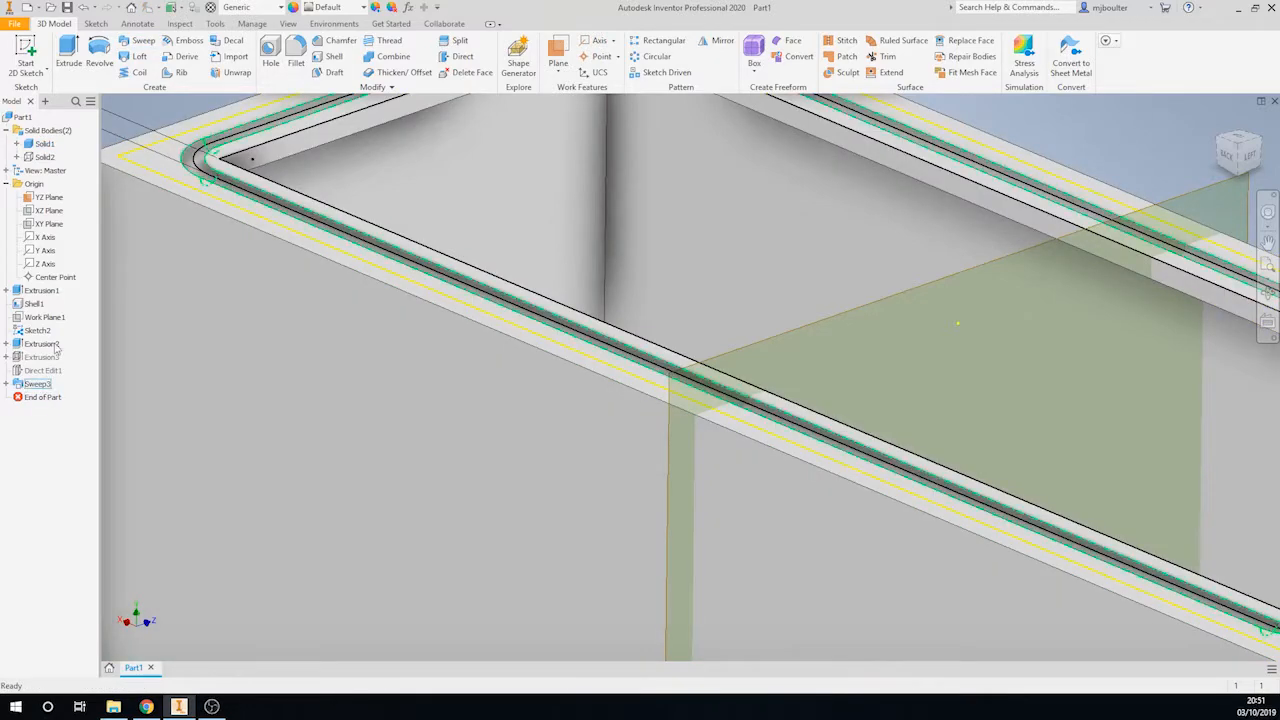
Make the lid body, Solid2, visible and edit the sweep cut to include it as a second participating solid
right_click(33, 160)
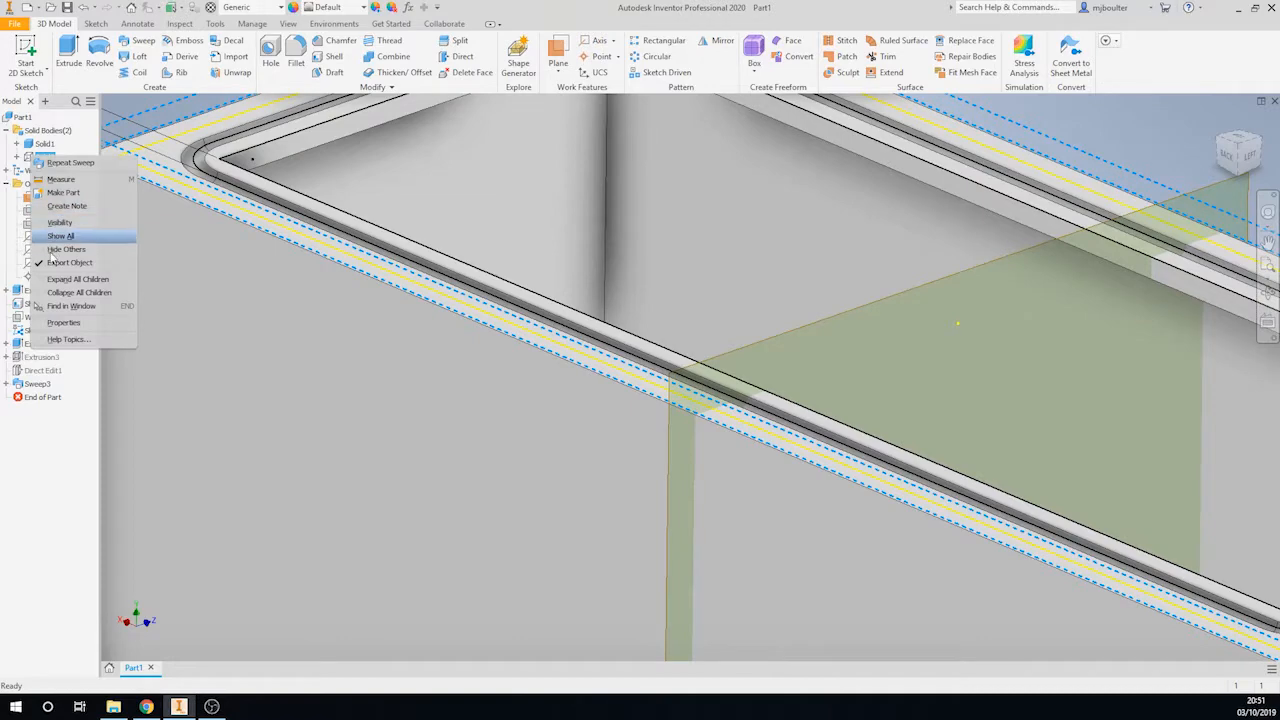
left_click(61, 224)
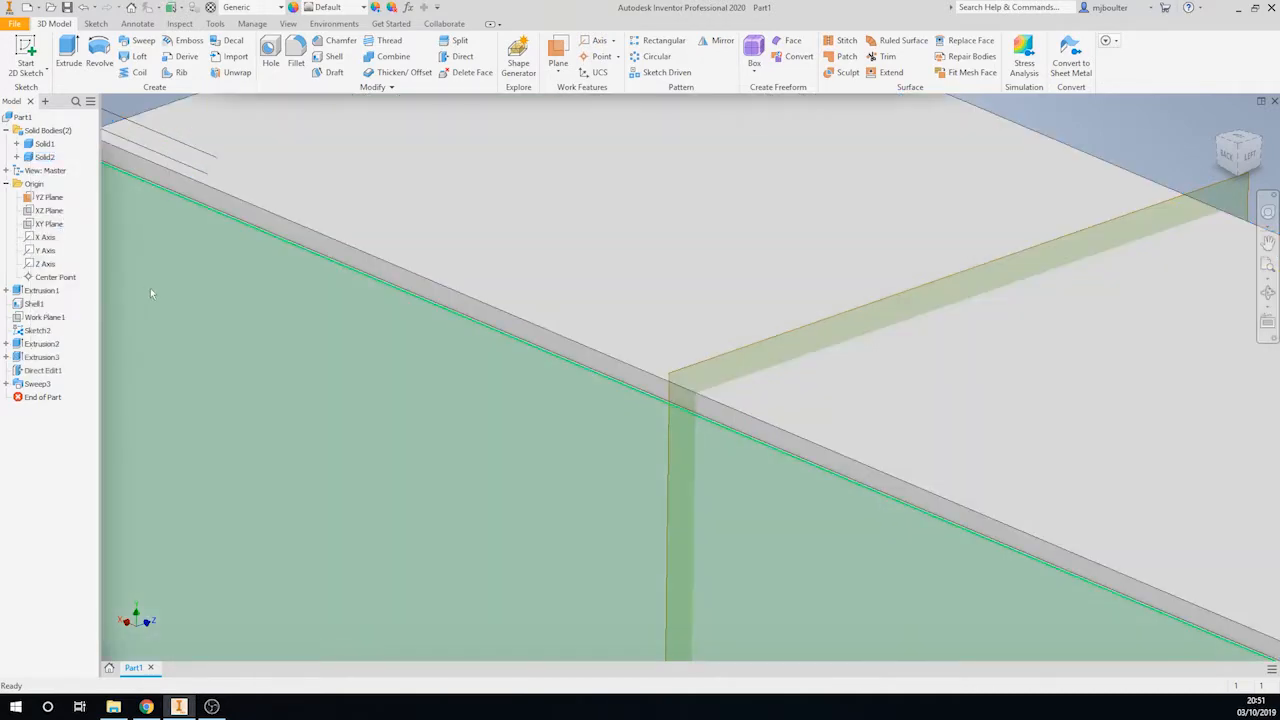
double_click(12, 388)
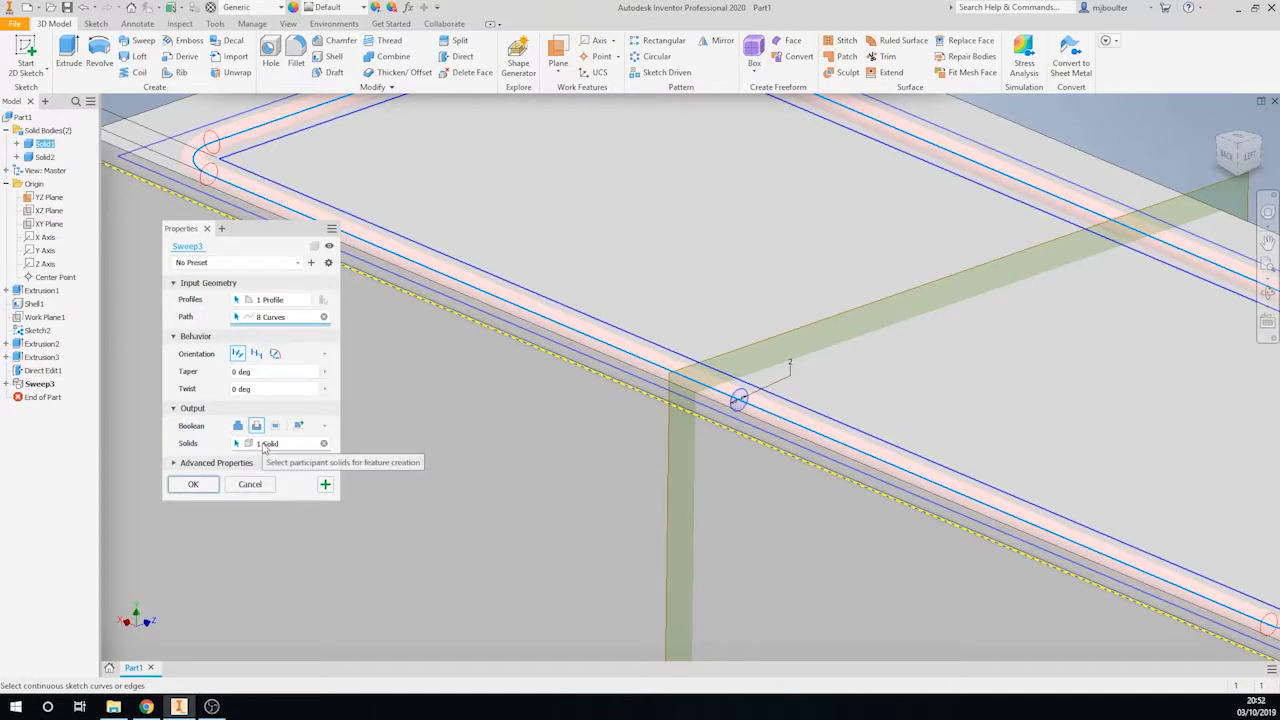
left_click(266, 444)
left_click(636, 296)
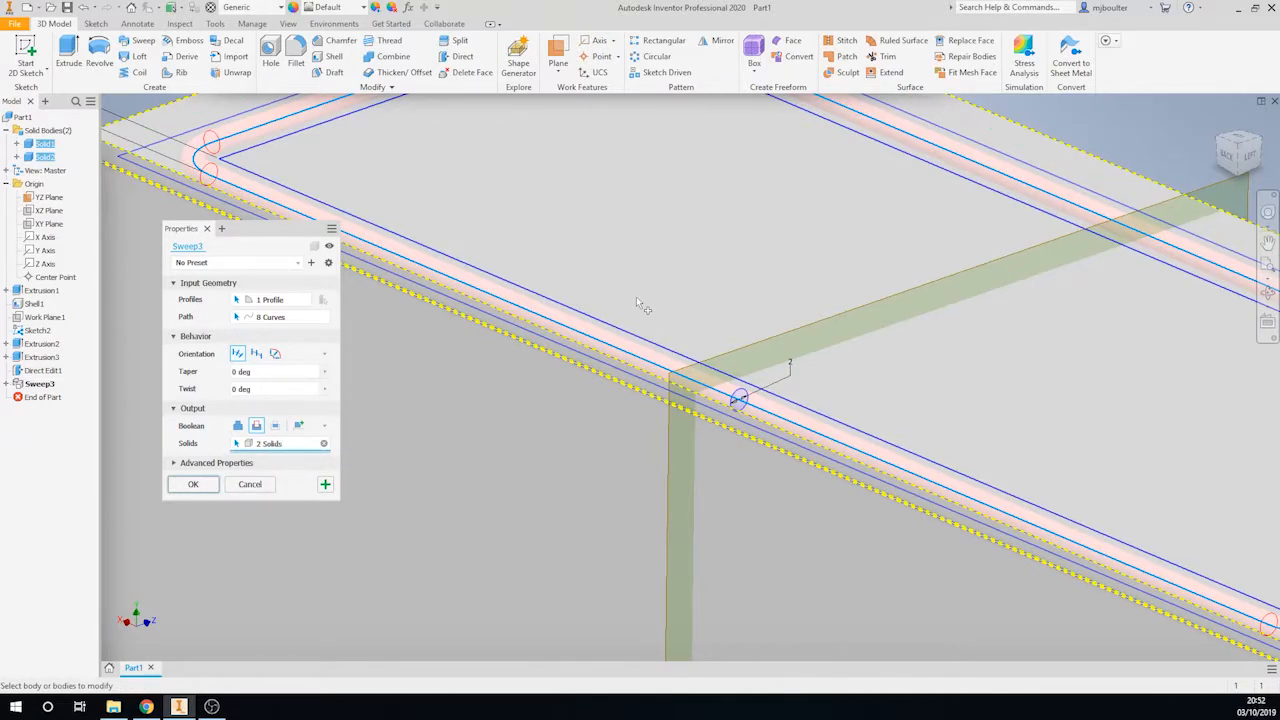
left_click(194, 484)
scroll(197, 484, "down", 3)
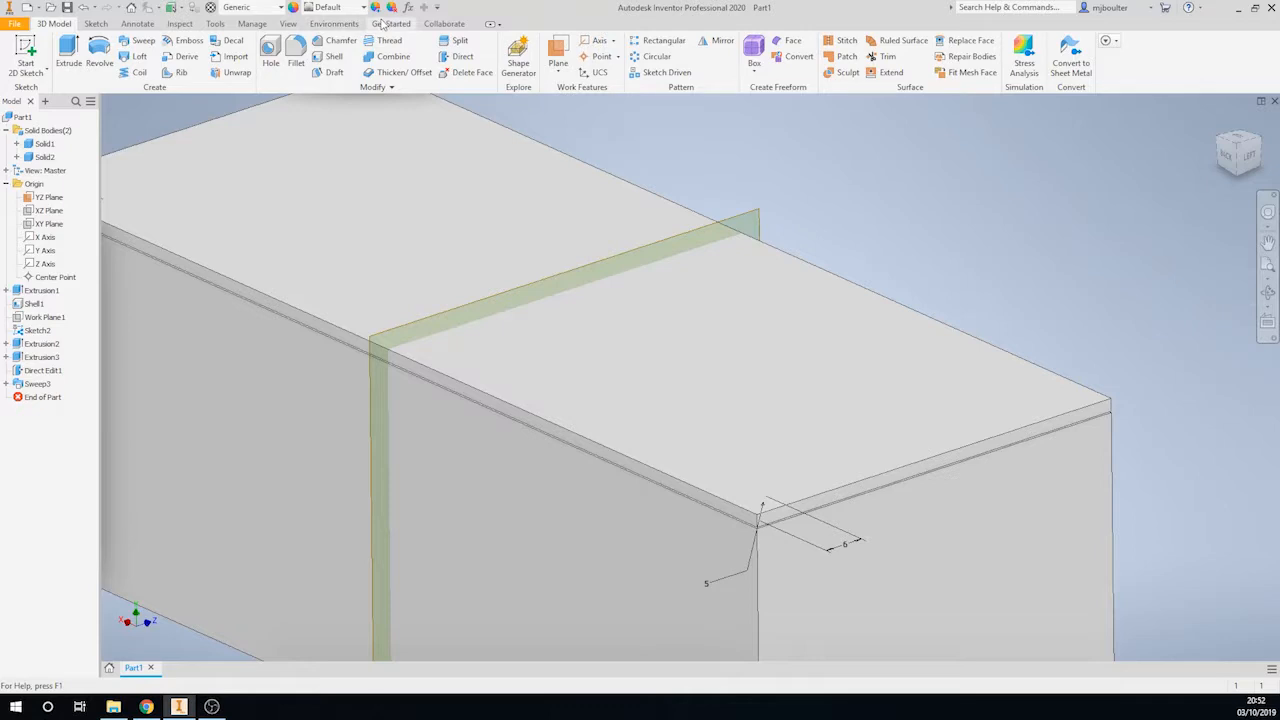
Inspect the box and lid in a half section parallel to the short end face, offset about -36.5 mm, and cancel the section
left_click(289, 24)
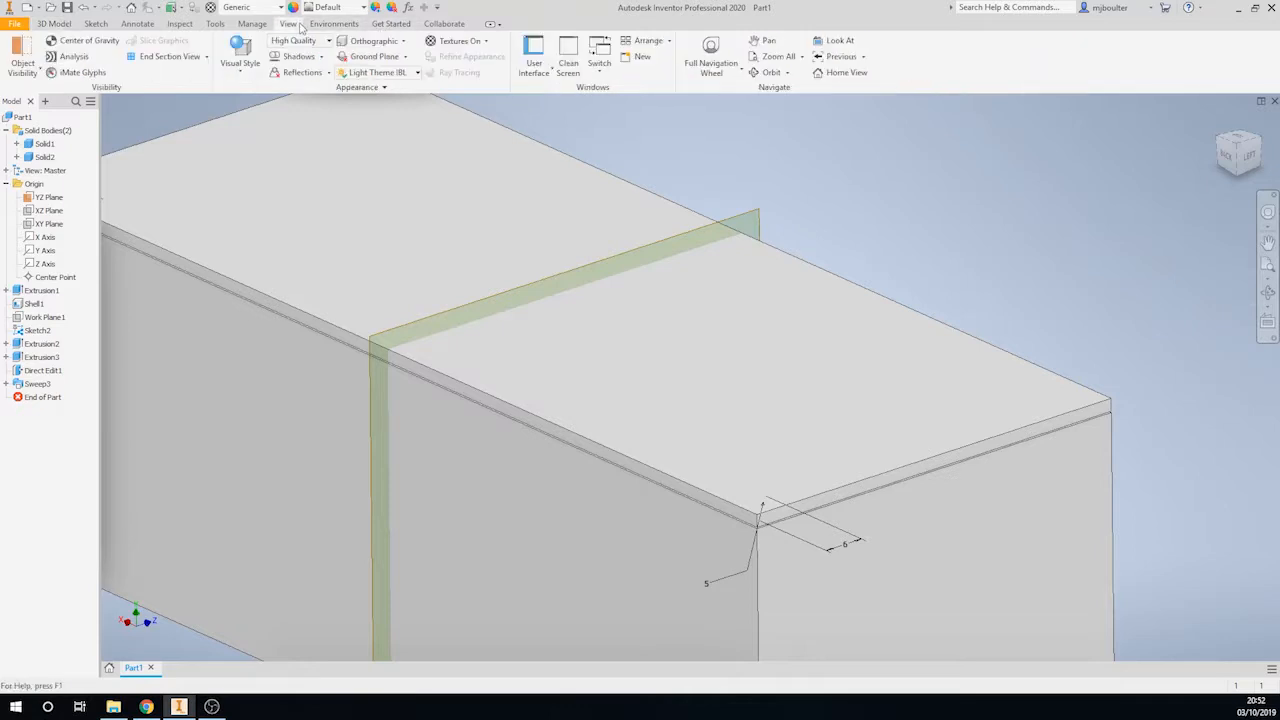
left_click(206, 58)
left_click(181, 106)
scroll(780, 528, "up", 2)
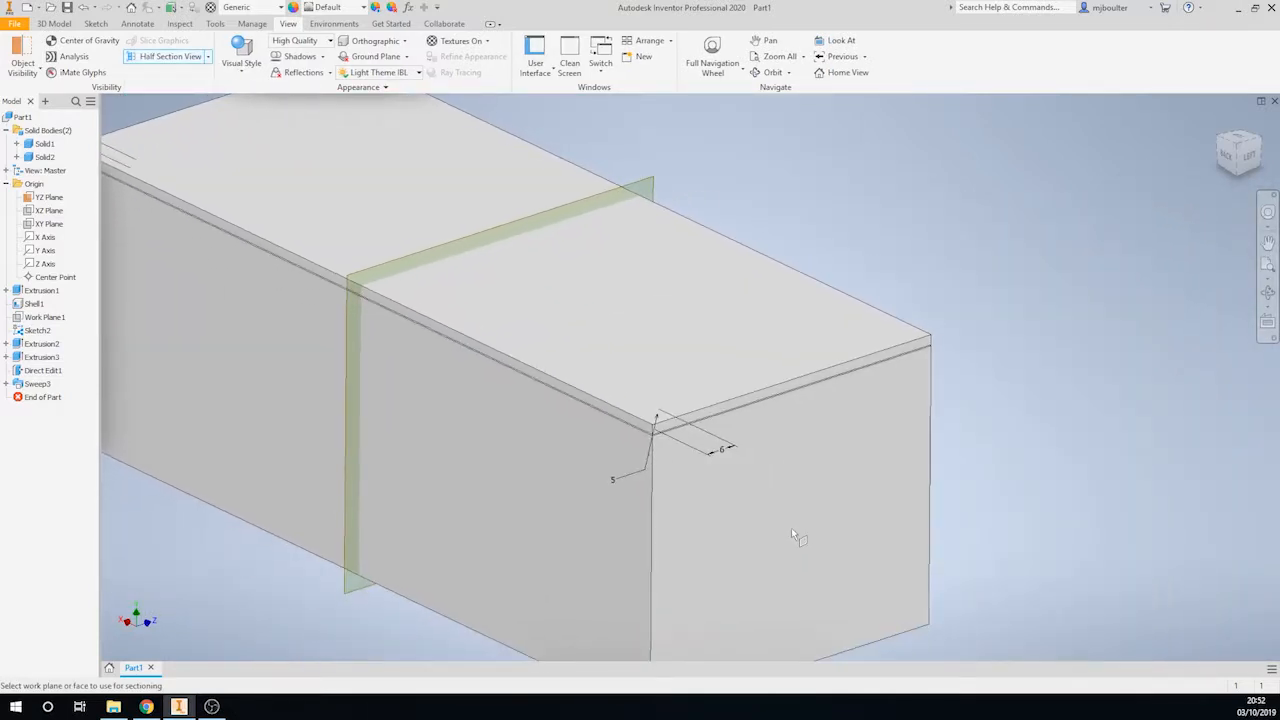
left_click(800, 535)
left_click_drag(800, 535, 642, 460)
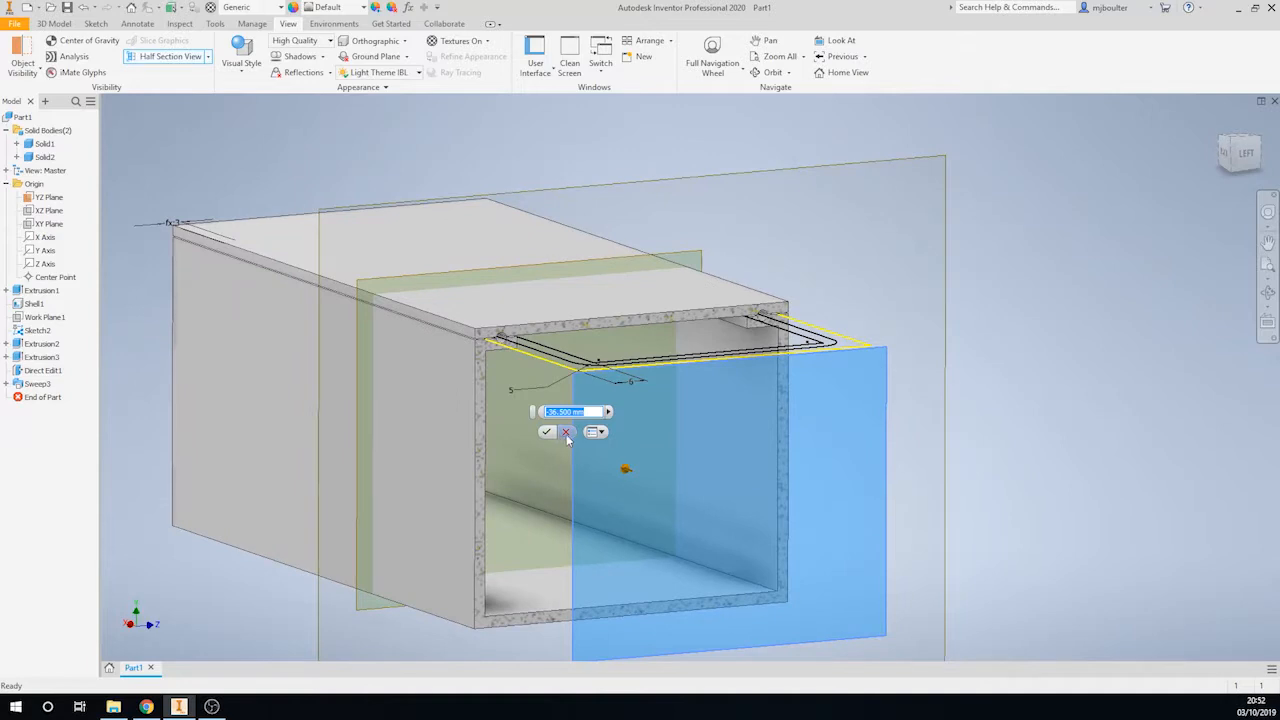
key("Escape")
Inspect the box and lid in a half section parallel to the long side face, offset about -21.25 mm, and cancel it
left_click(183, 58)
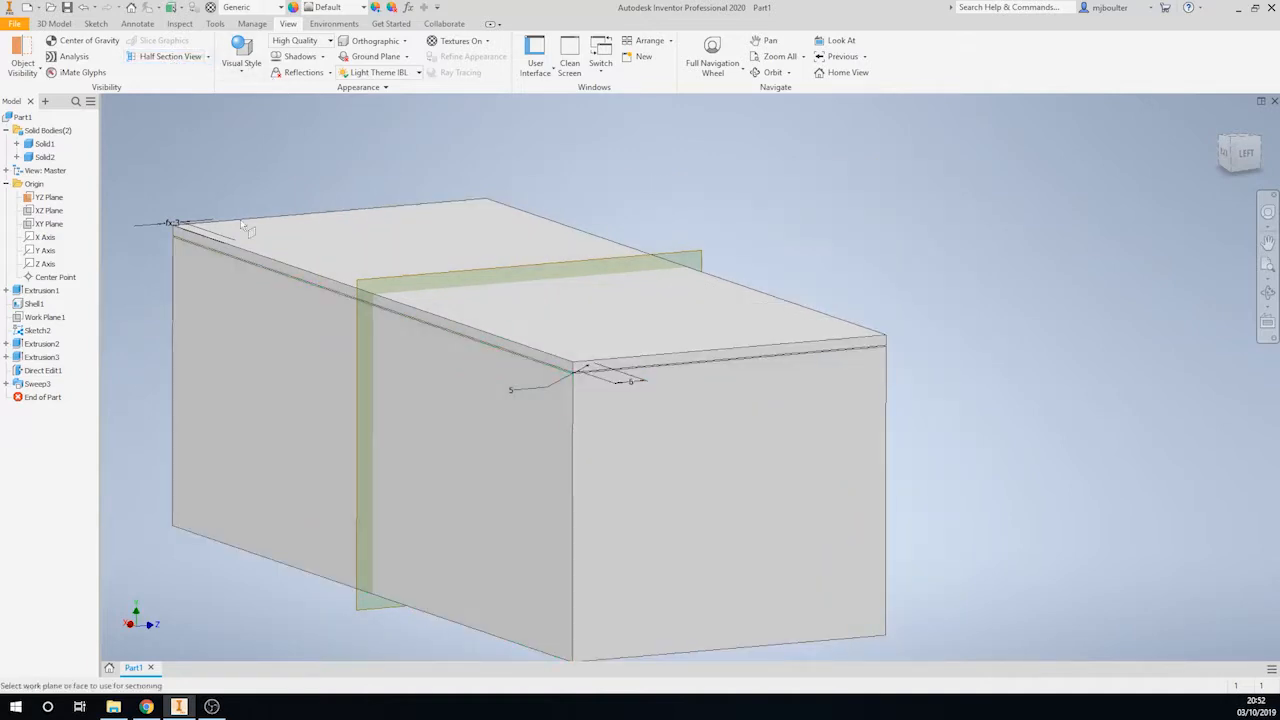
left_click(314, 428)
left_click_drag(363, 452, 474, 444)
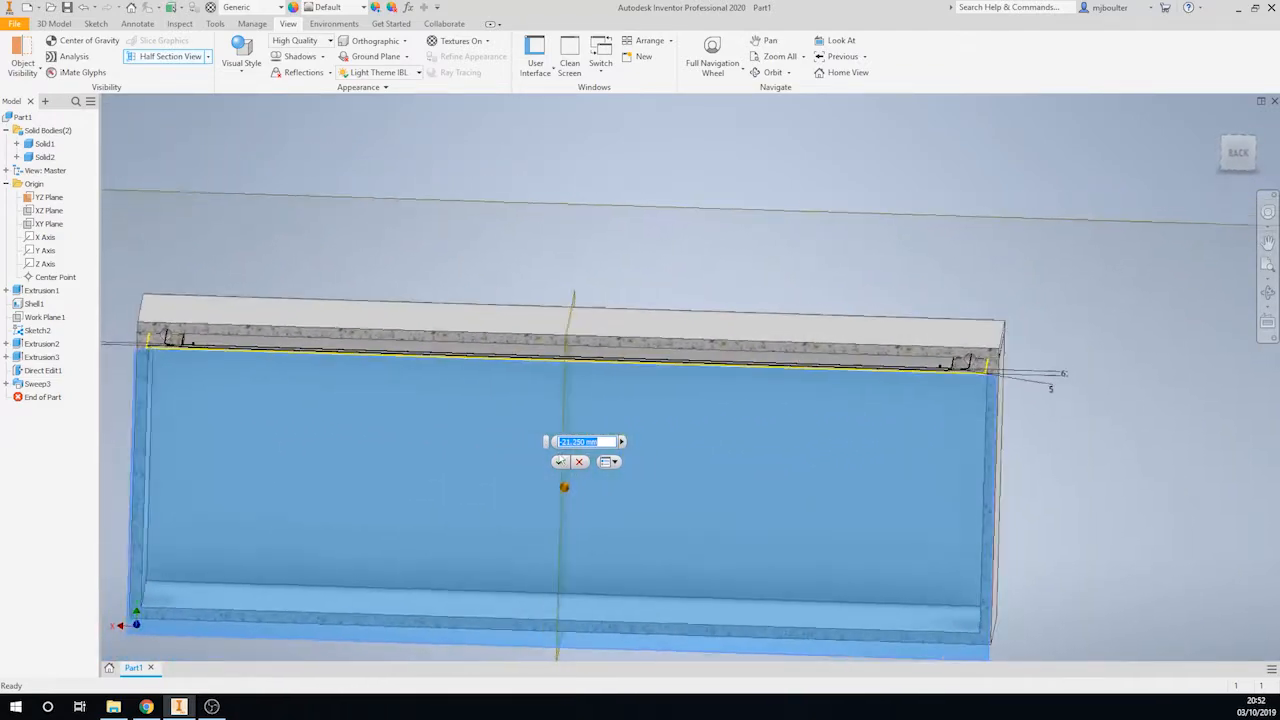
left_click(582, 463)
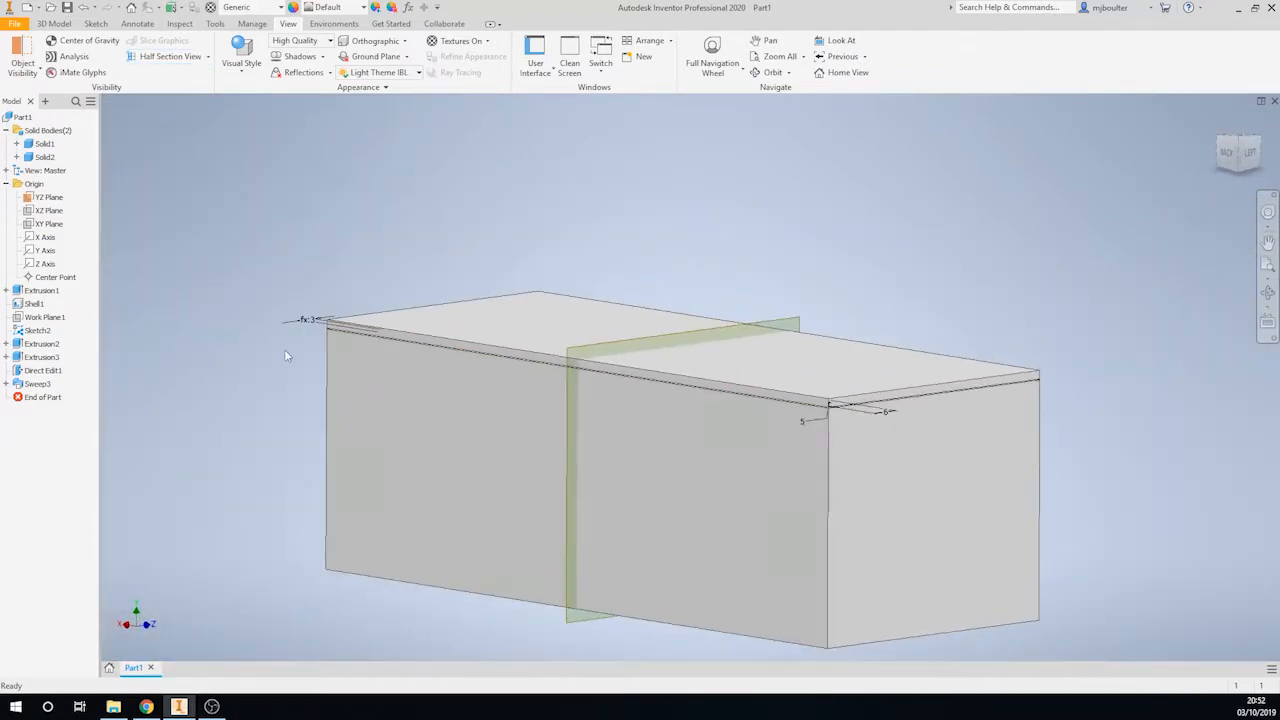
Hide the lid body, Solid2, and the flange sketch, Sketch2, to expose the groove in the box flange
left_click(38, 159)
right_click(38, 159)
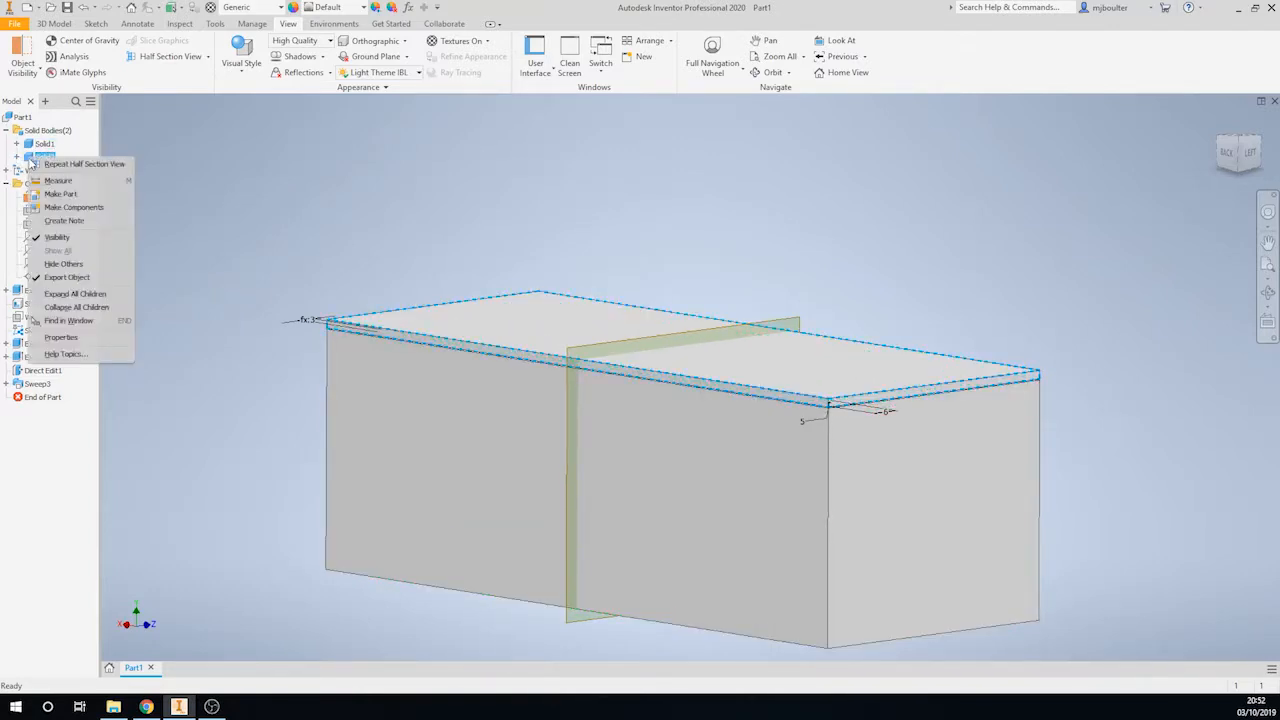
left_click(58, 238)
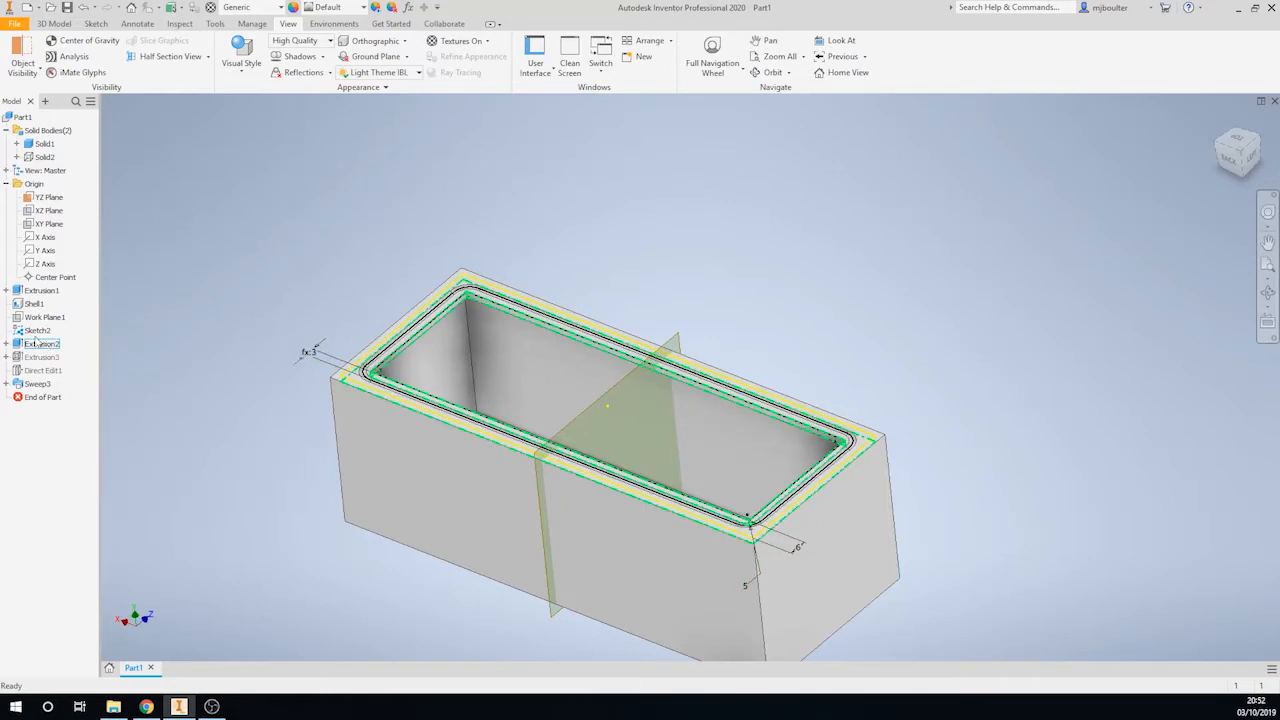
left_click(30, 331)
right_click(28, 331)
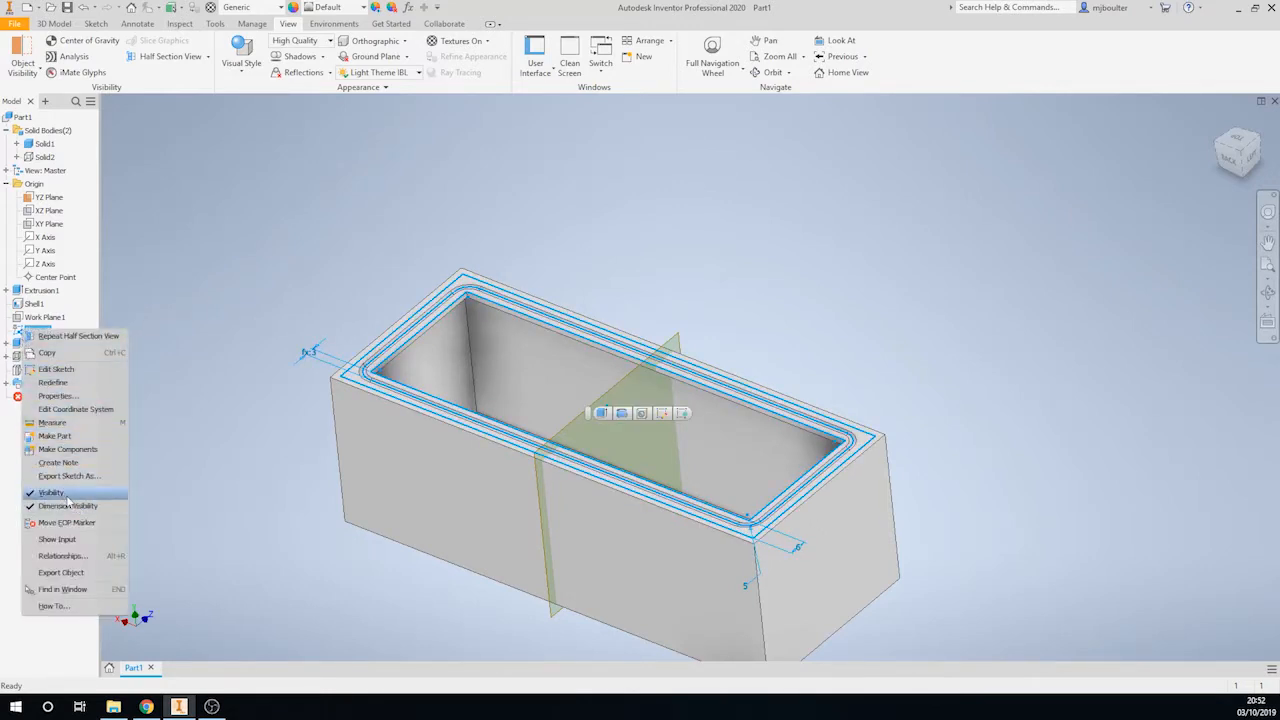
left_click(62, 495)
middle_click_drag(399, 250, 401, 246, "shift")
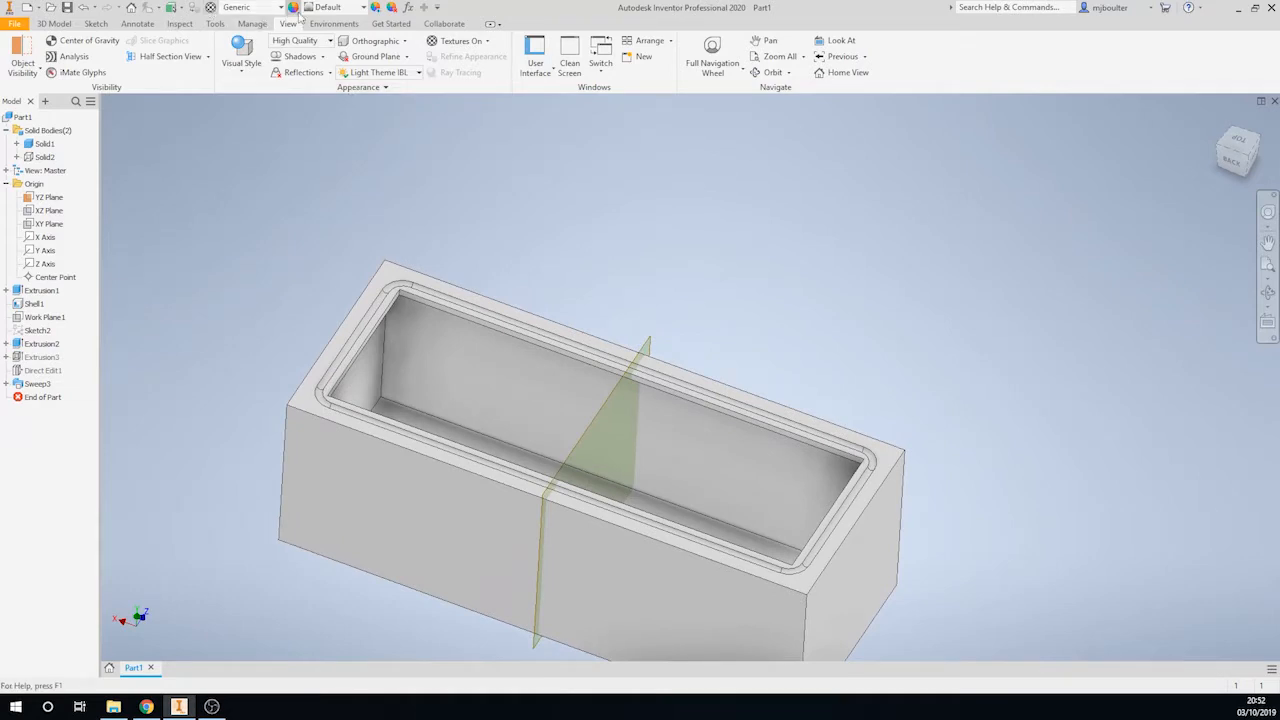
Set the width parameter to 120 mm and the height parameter to 50 mm
left_click(409, 8)
left_click(212, 97)
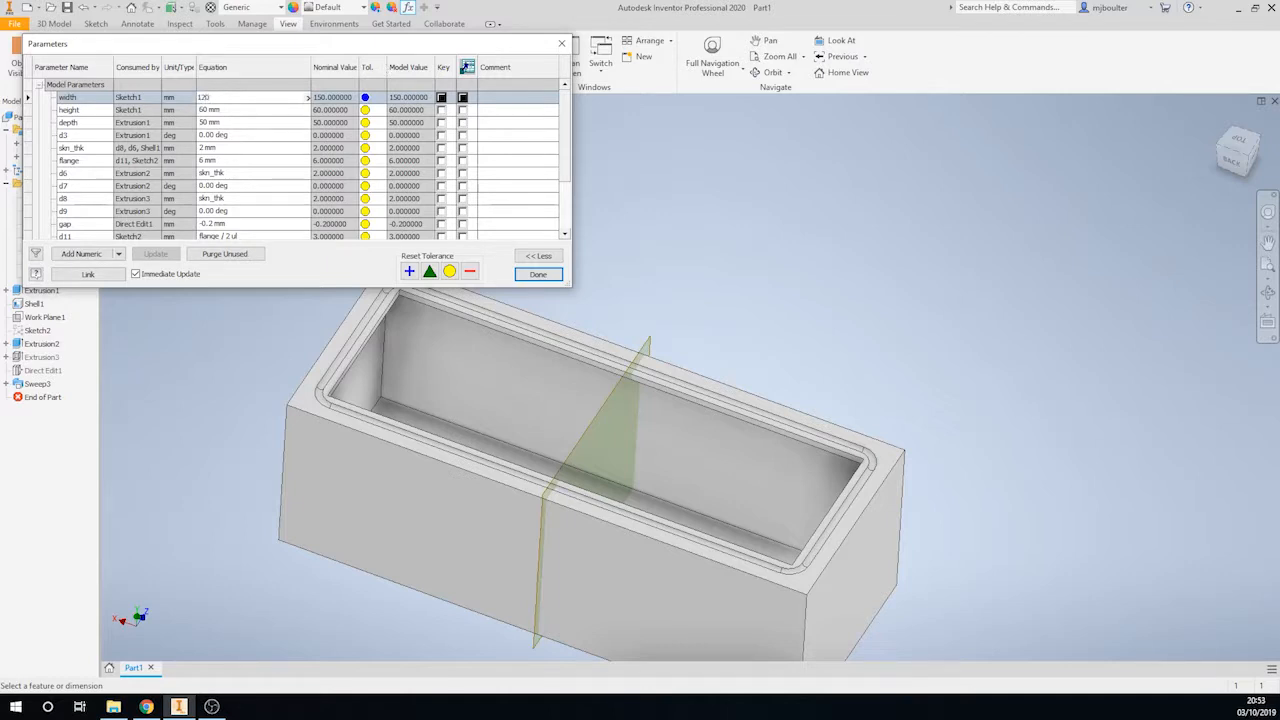
type("120")
key("Return")
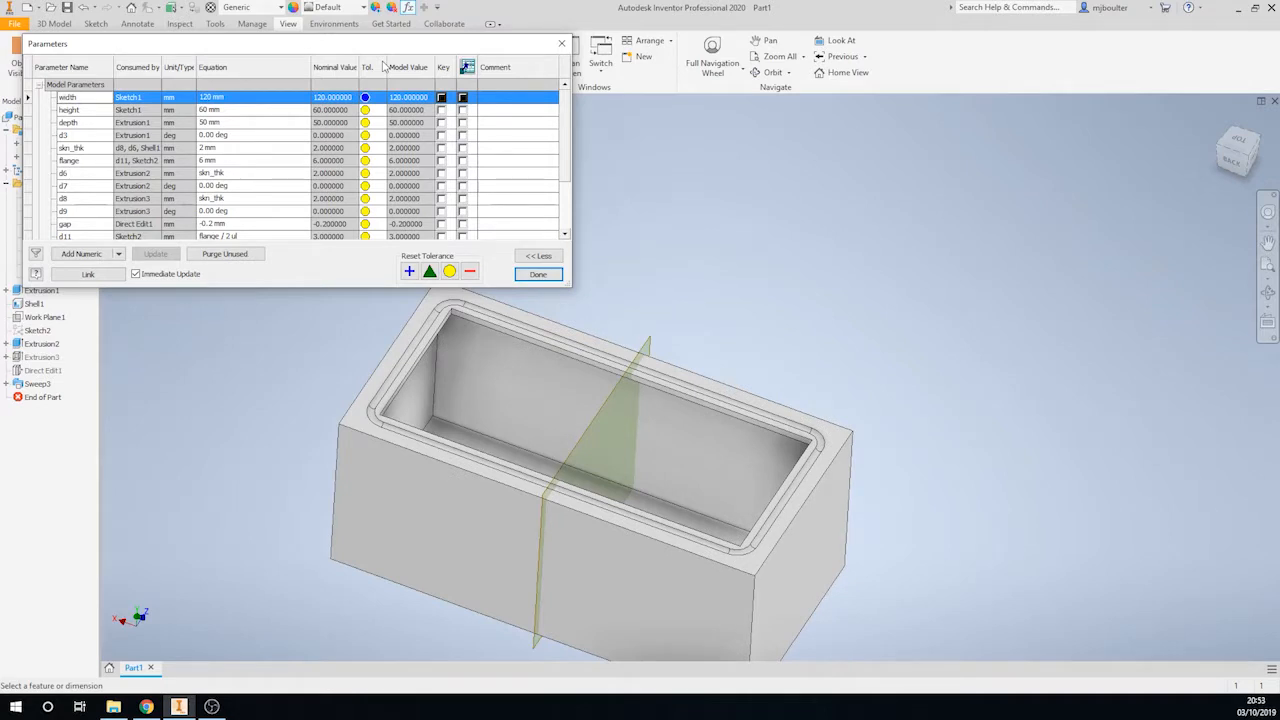
left_click(216, 110)
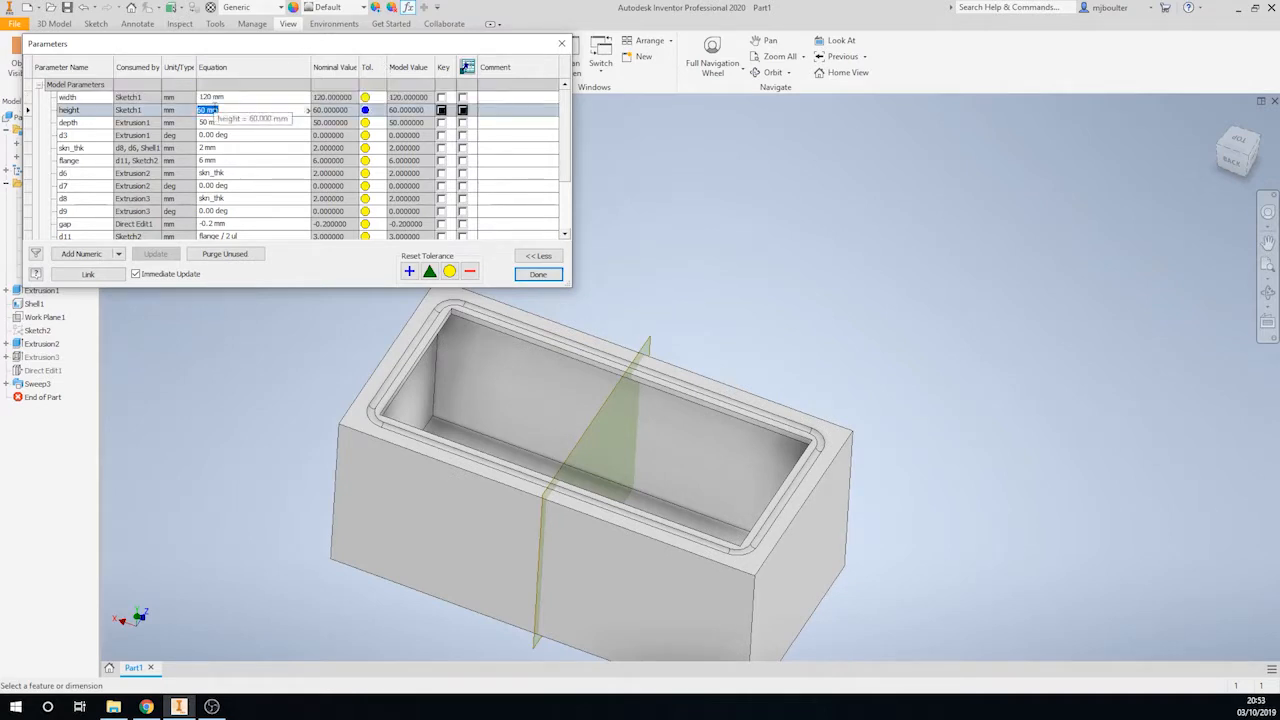
key("Return")
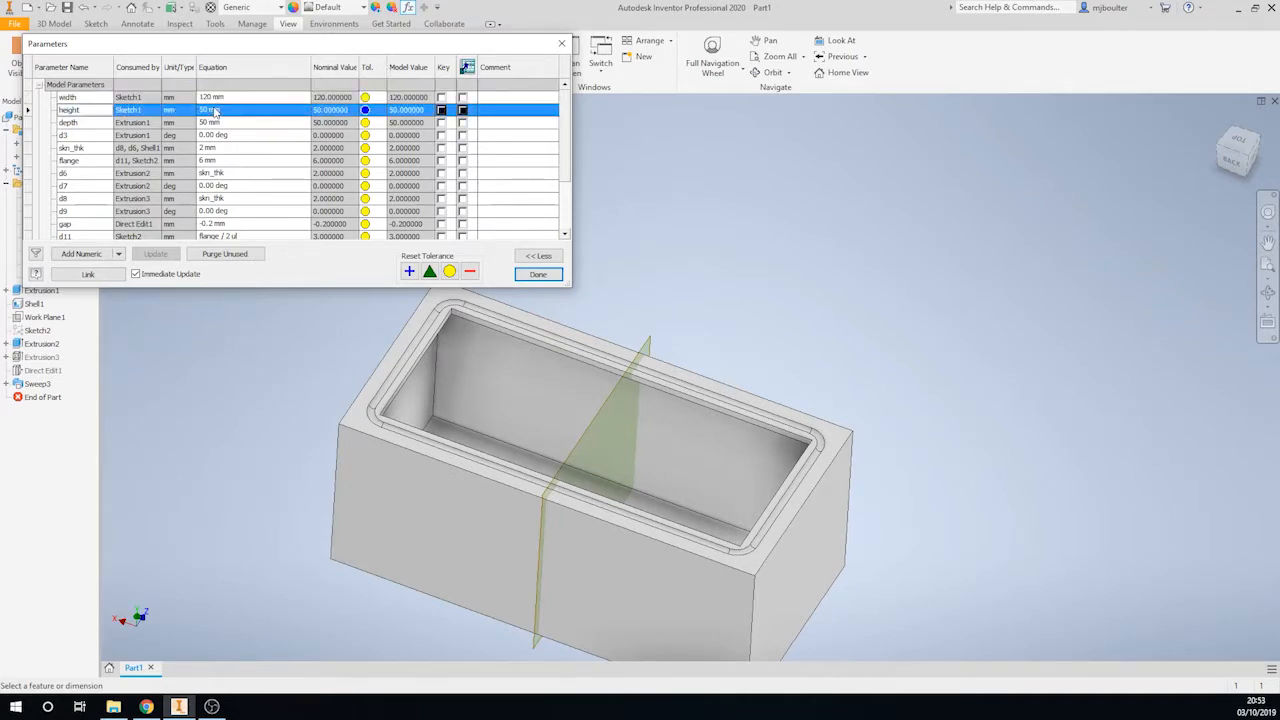
left_click(538, 274)
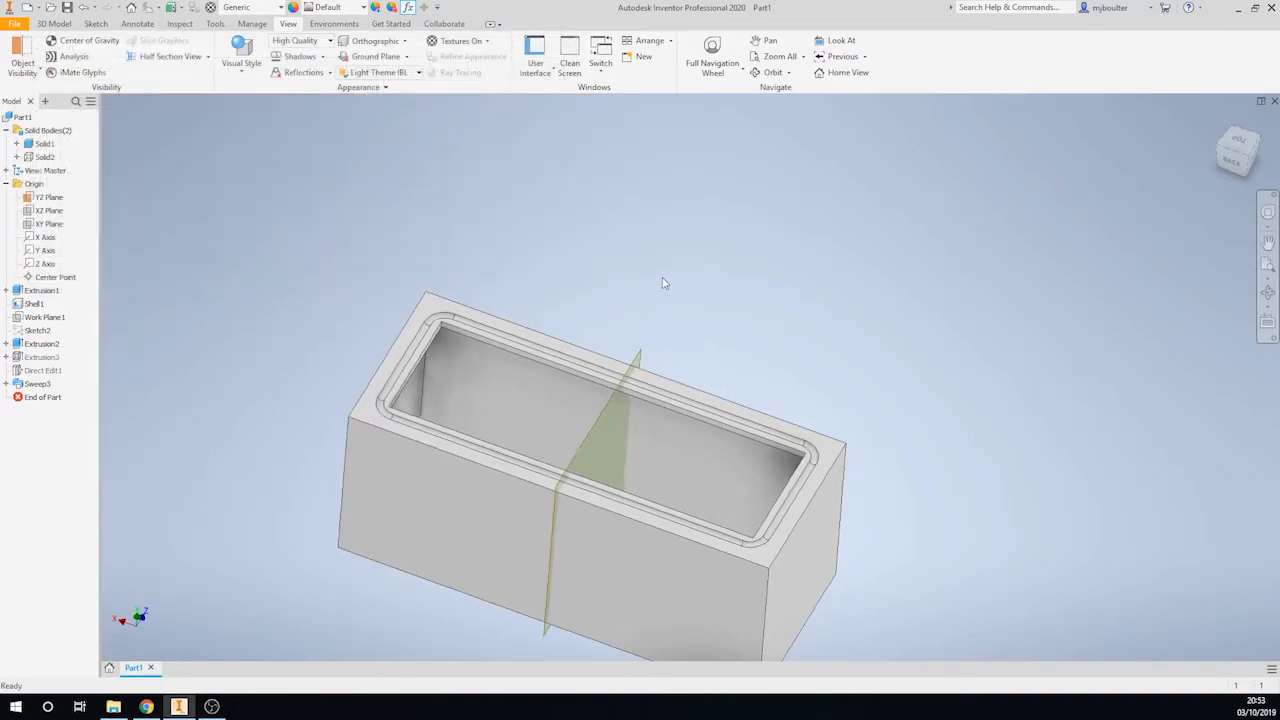
Make the lid body, Solid2, visible on the resized box
right_click(36, 157)
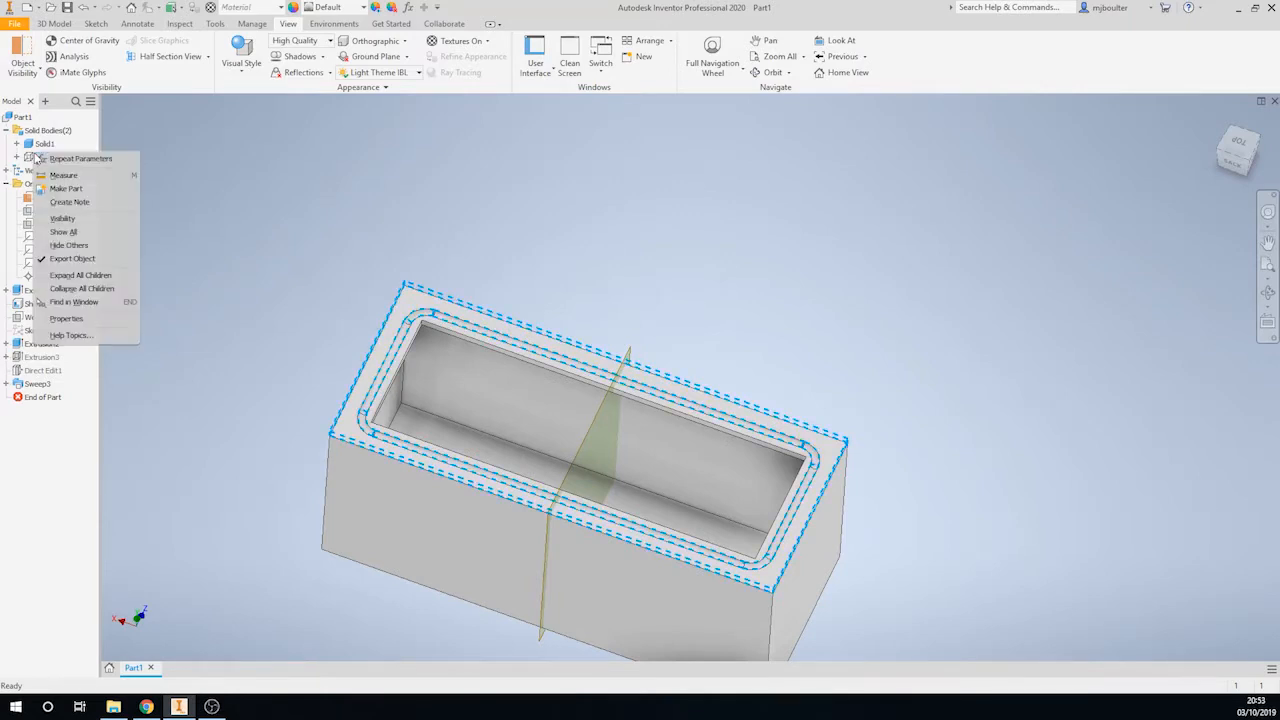
left_click(63, 218)
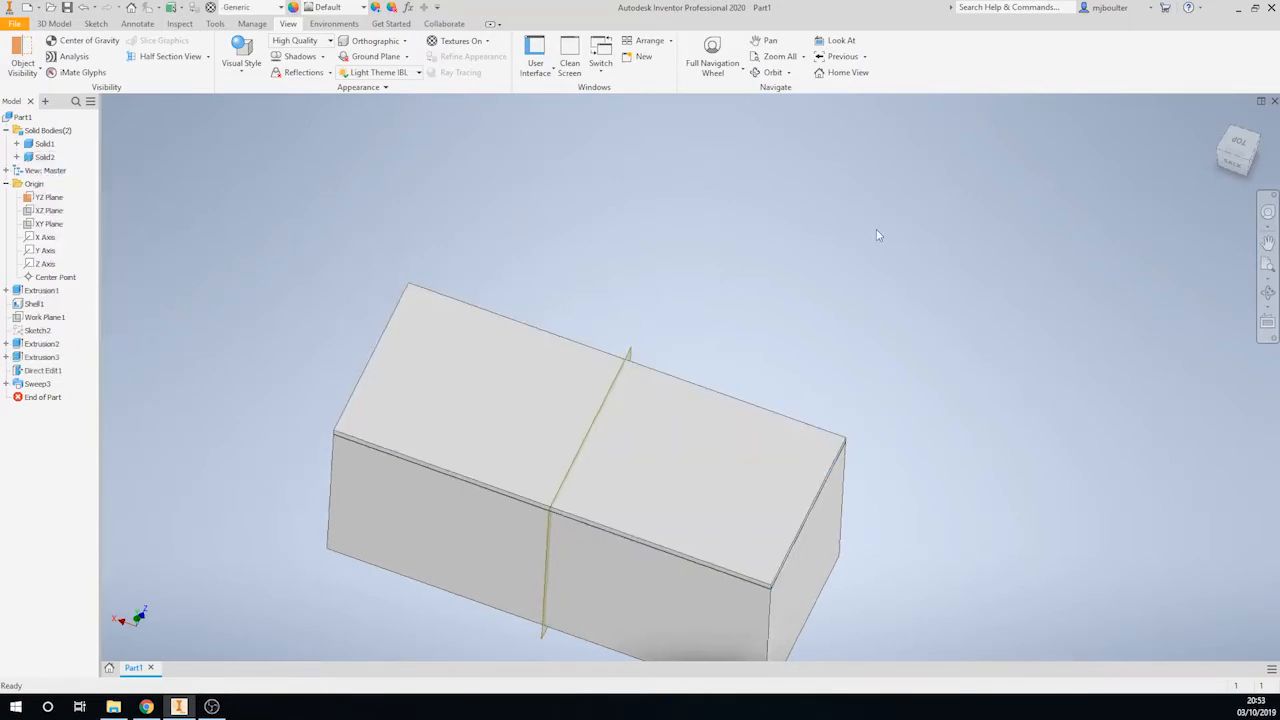